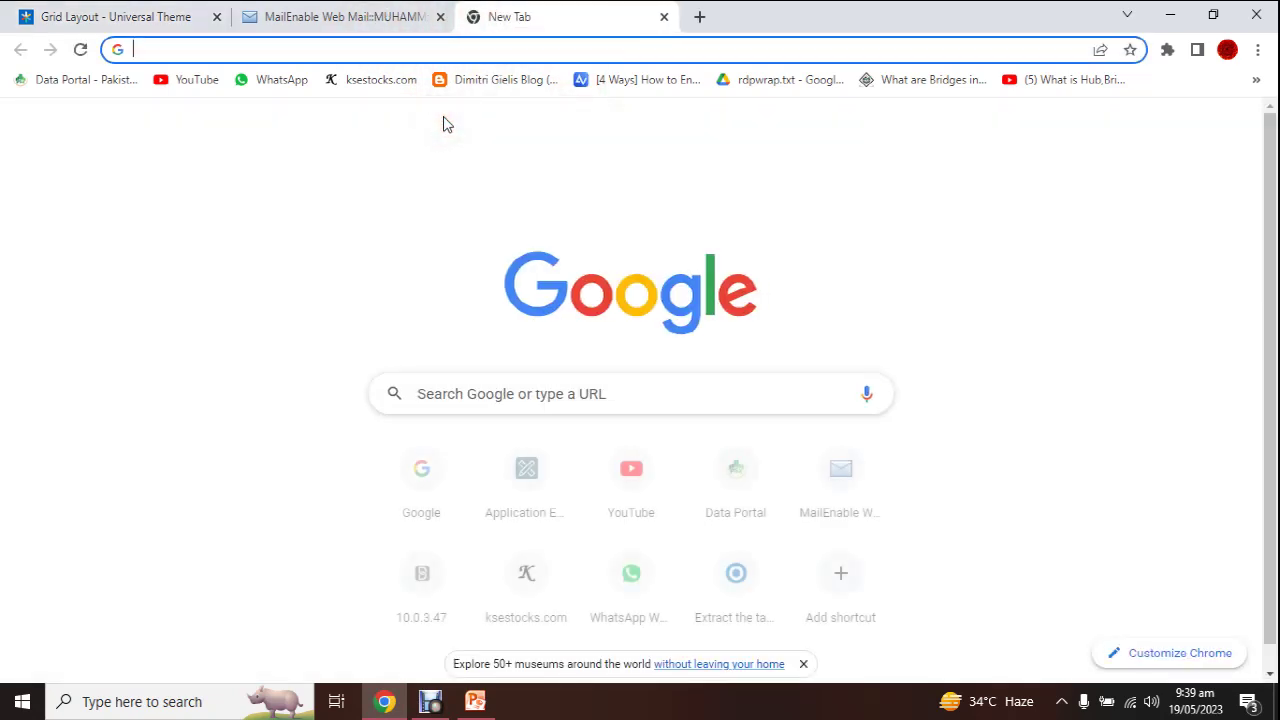
Go to the Oracle APEX site and sign in to the ora_erp workspace with its credentials.
{"action": "type", "text": "ap"}
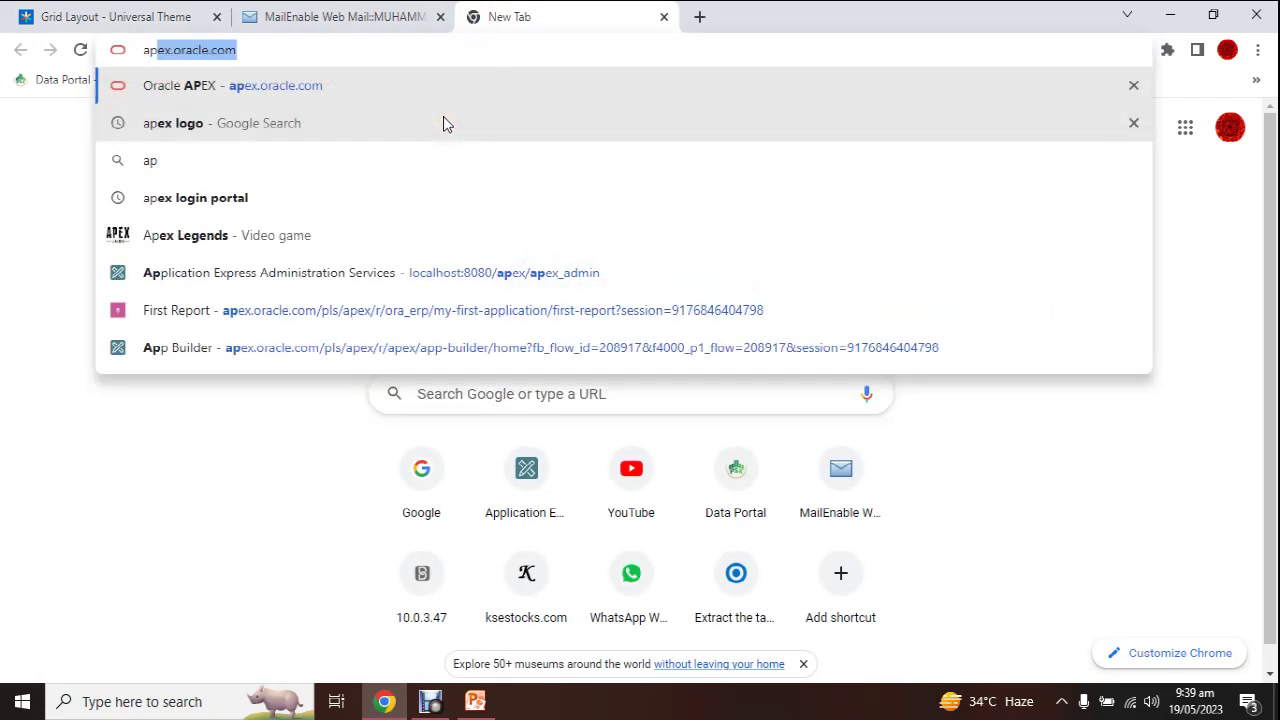
{"action": "key", "text": "Return"}
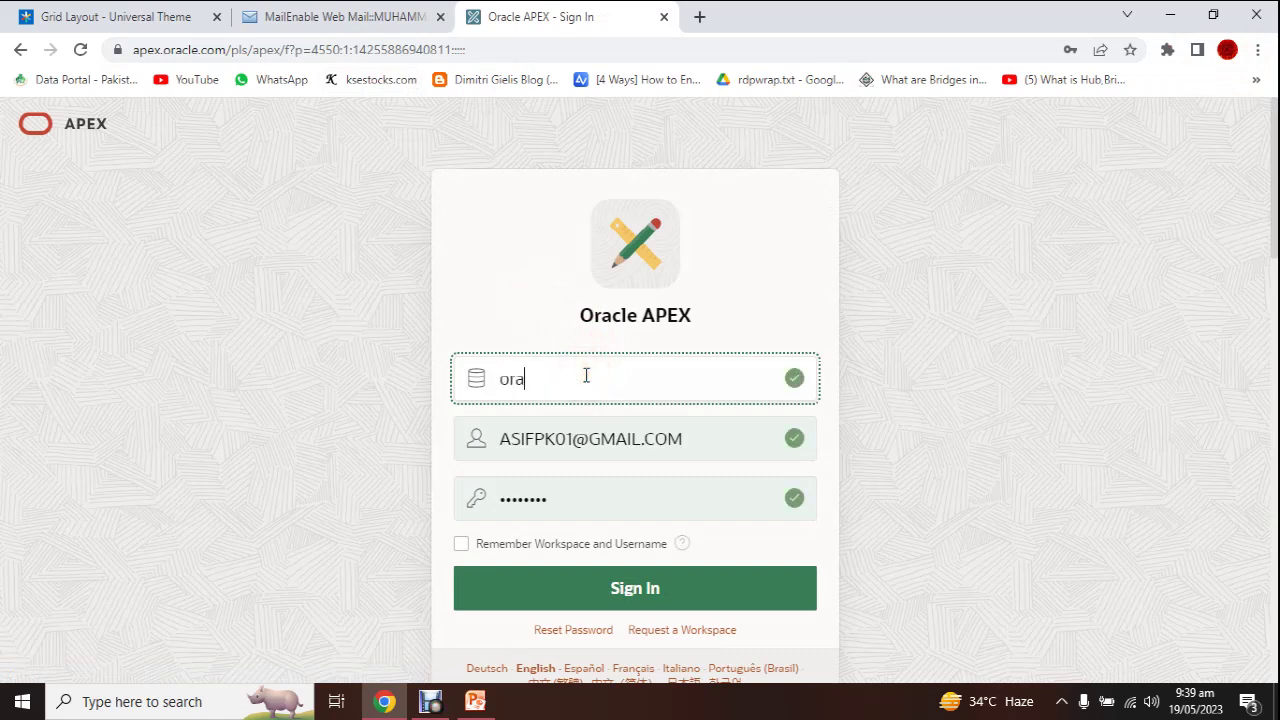
{"action": "left_click", "coordinate": [658, 596]}
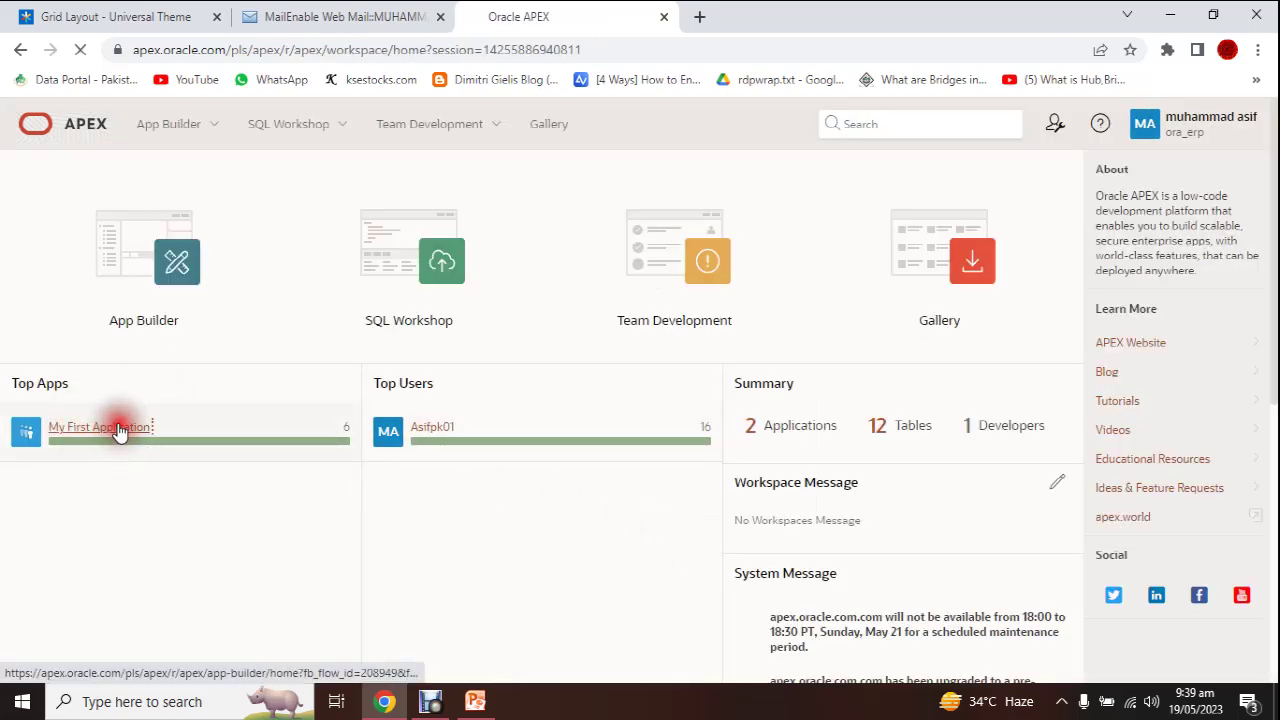
Open My First Application in App Builder and run it in a new tab.
{"action": "left_click", "coordinate": [118, 430]}
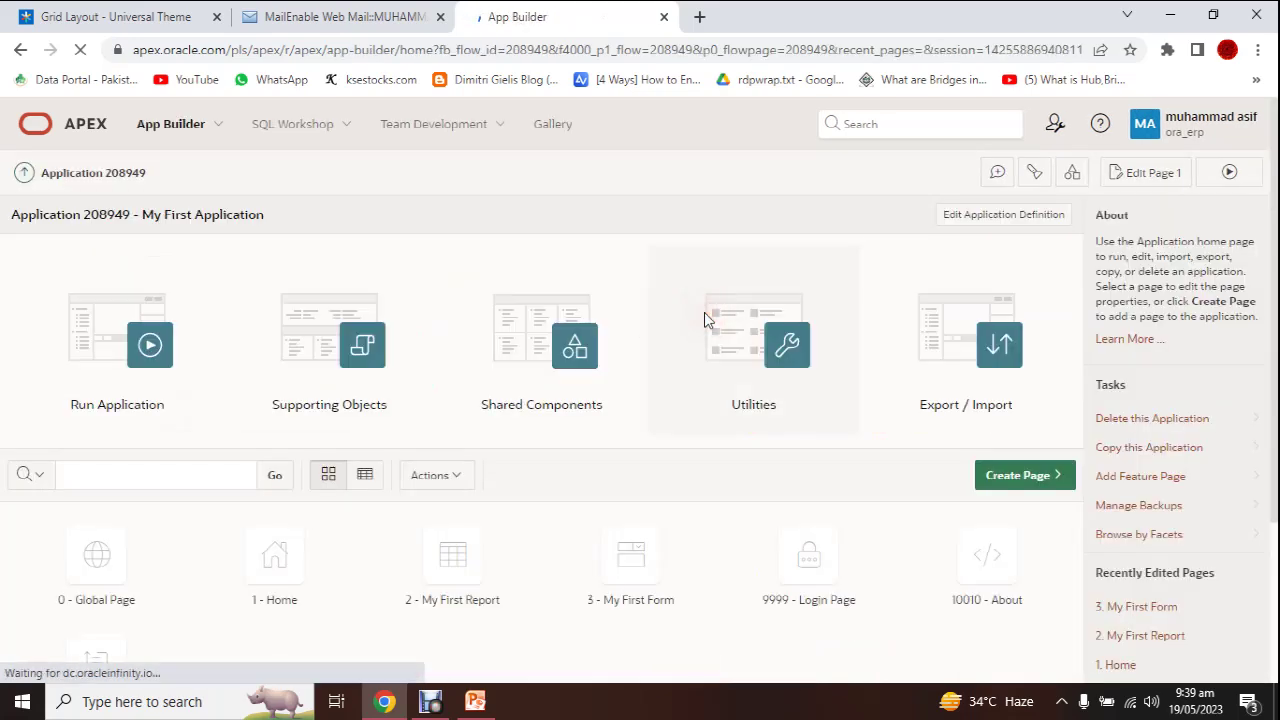
{"action": "scroll", "coordinate": [720, 330], "scroll_direction": "down", "scroll_amount": 3}
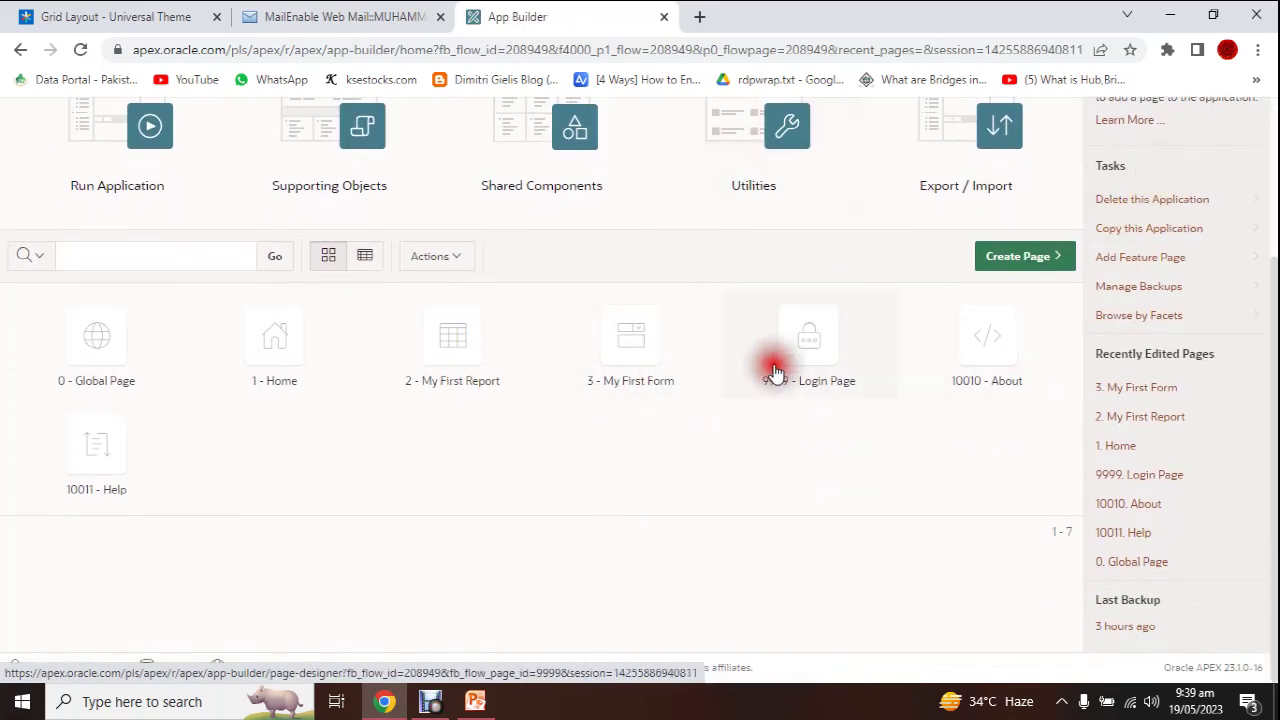
{"action": "scroll", "coordinate": [771, 366], "scroll_direction": "up", "scroll_amount": 3}
{"action": "left_click", "coordinate": [1232, 180]}
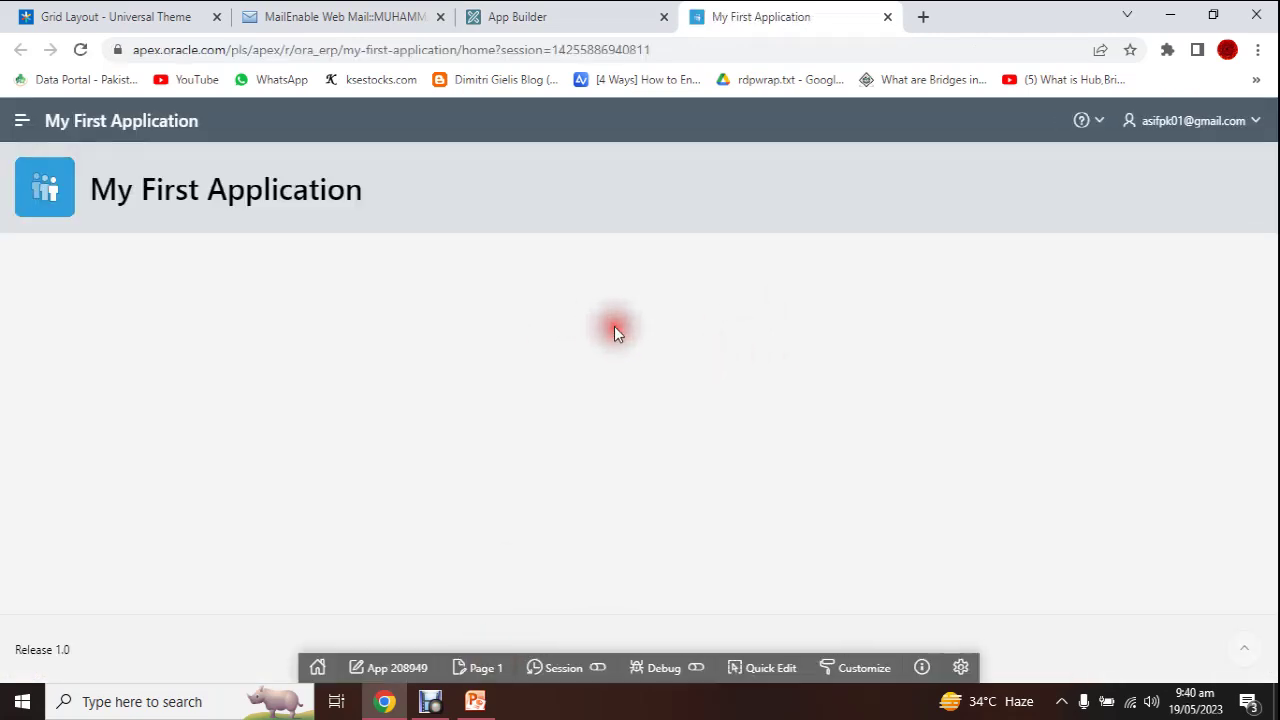
In the running app, view My First Report and its new-record form.
{"action": "left_click", "coordinate": [24, 120]}
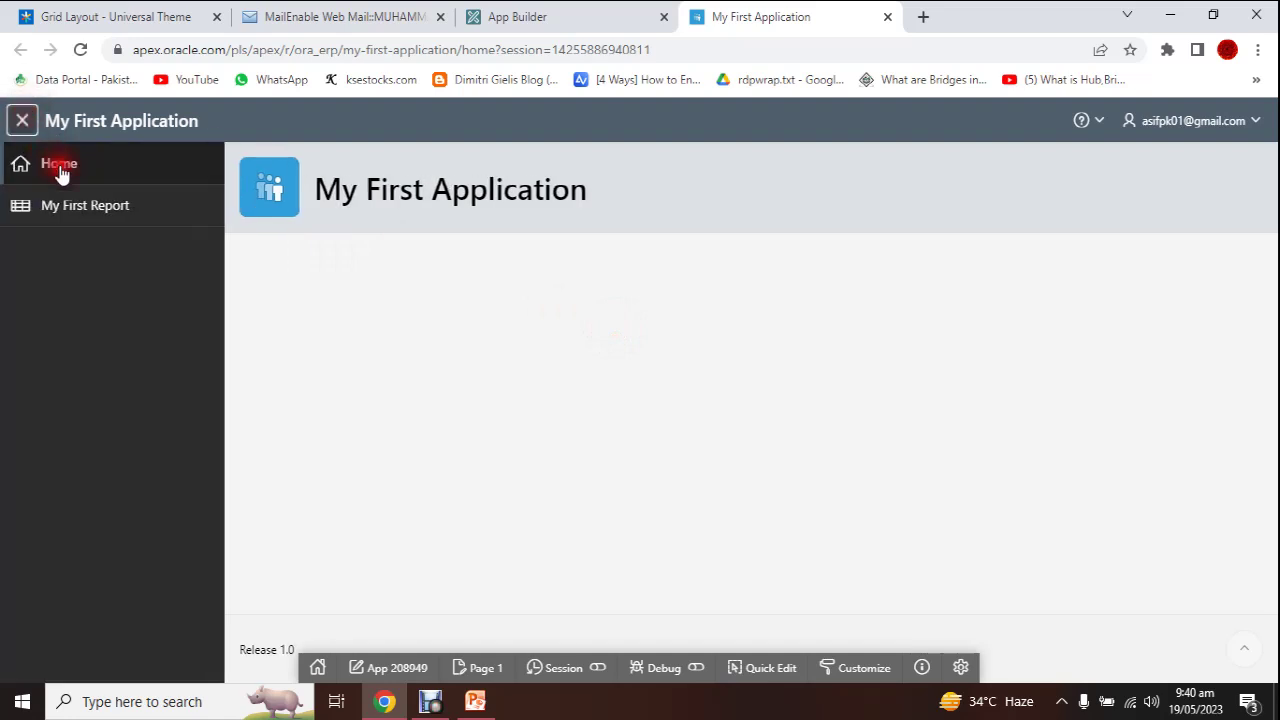
{"action": "left_click", "coordinate": [80, 205]}
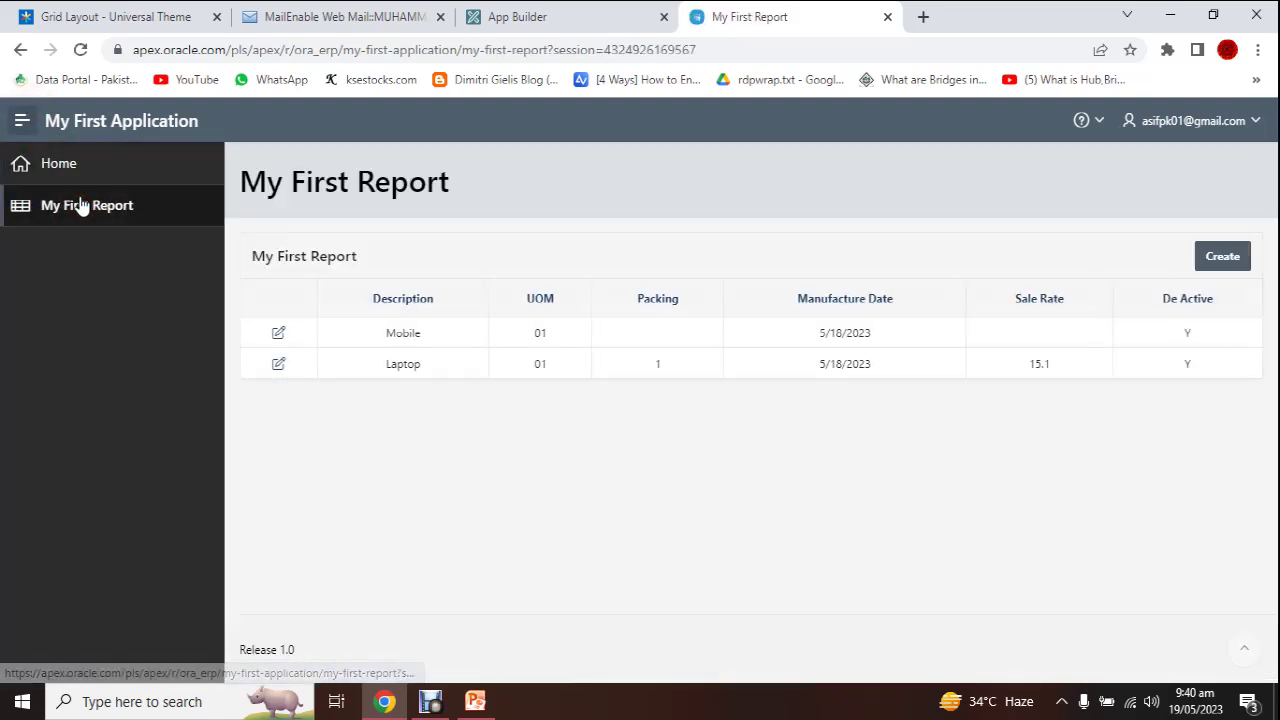
{"action": "left_click", "coordinate": [1222, 256]}
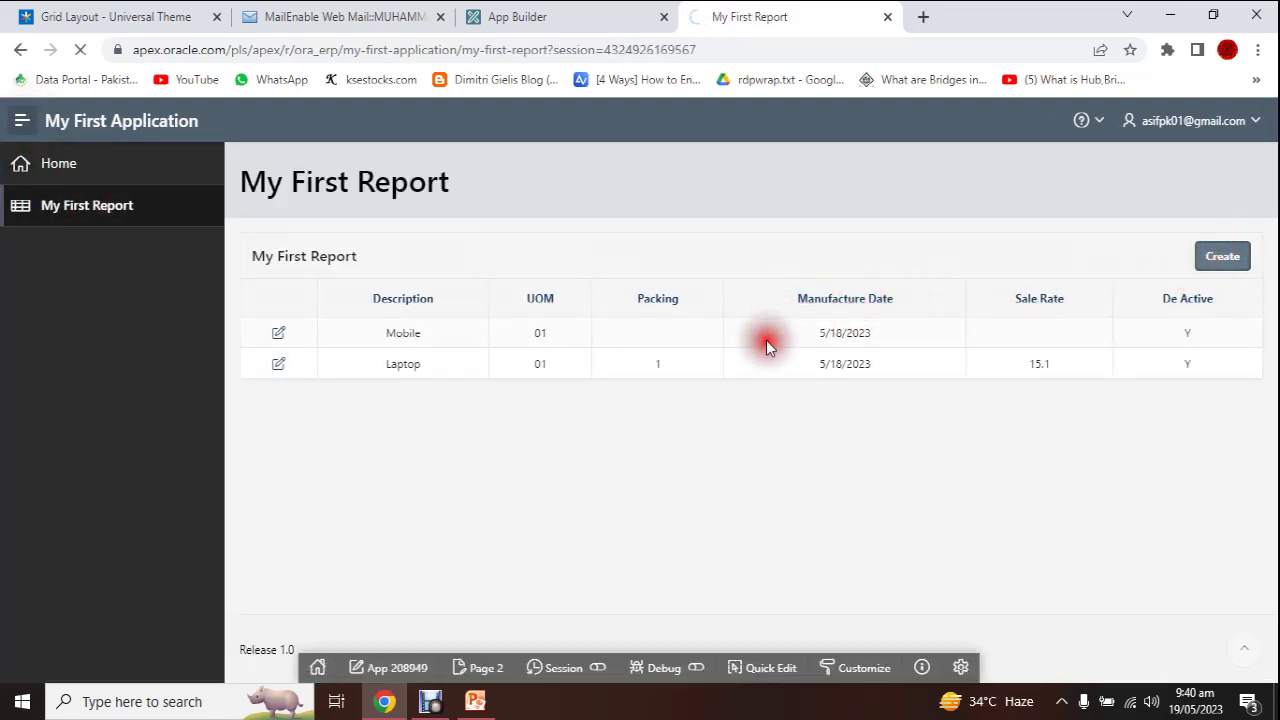
{"action": "scroll", "coordinate": [858, 368], "scroll_direction": "down", "scroll_amount": 2}
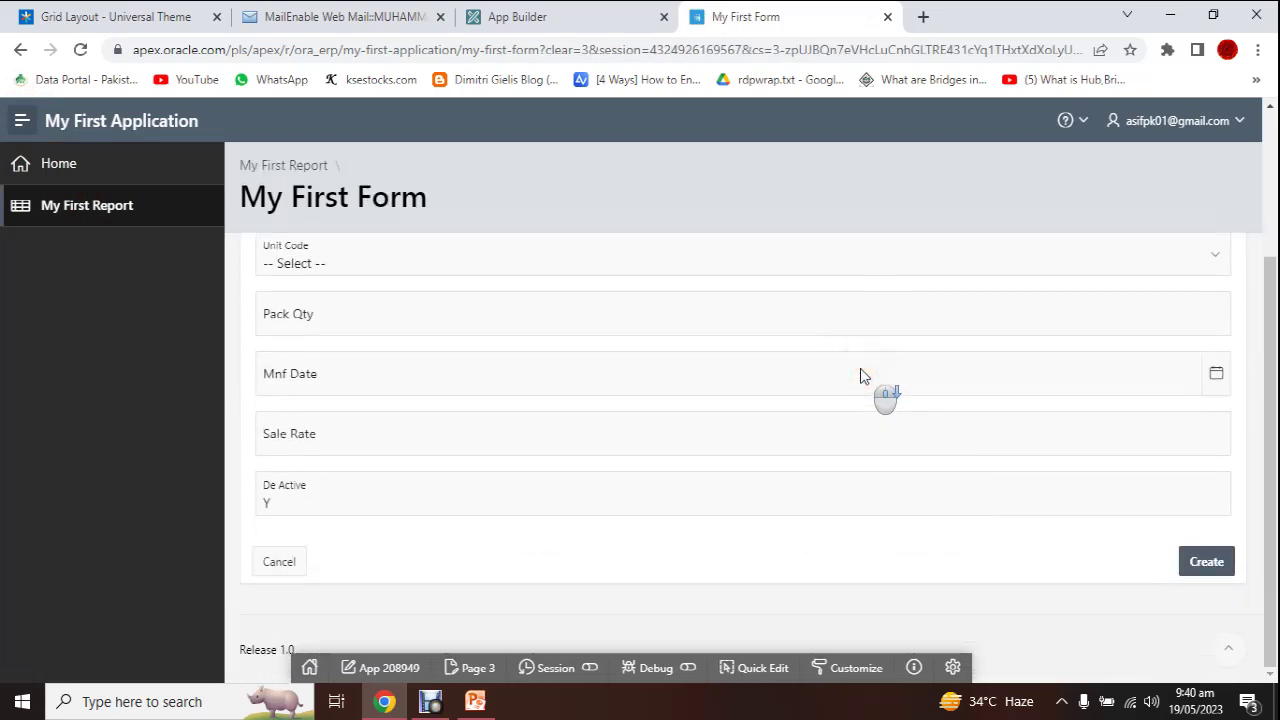
{"action": "scroll", "coordinate": [860, 375], "scroll_direction": "up", "scroll_amount": 2}
{"action": "scroll", "coordinate": [860, 375], "scroll_direction": "down", "scroll_amount": 2}
{"action": "scroll", "coordinate": [860, 375], "scroll_direction": "up", "scroll_amount": 2}
{"action": "scroll", "coordinate": [860, 375], "scroll_direction": "down", "scroll_amount": 2}
{"action": "scroll", "coordinate": [860, 375], "scroll_direction": "up", "scroll_amount": 2}
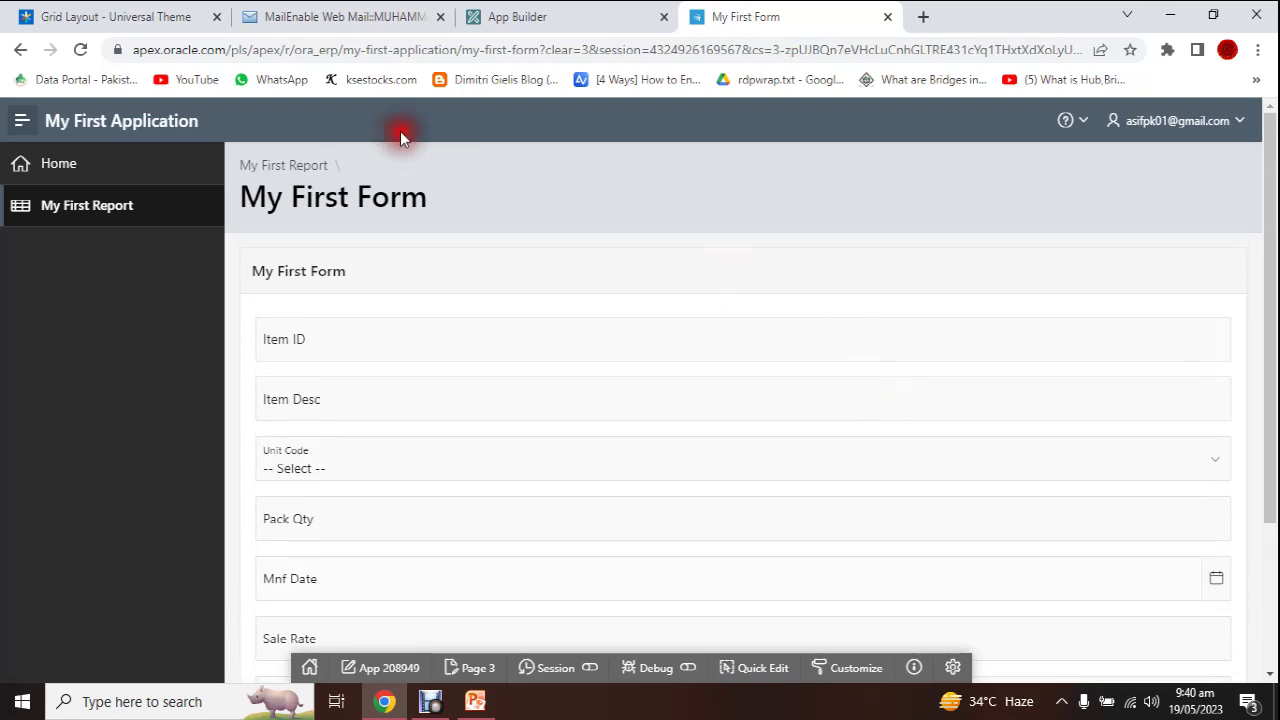
Open page 3, My First Form, in Page Designer and select the P3_ITEM_ID item.
{"action": "left_click", "coordinate": [520, 17]}
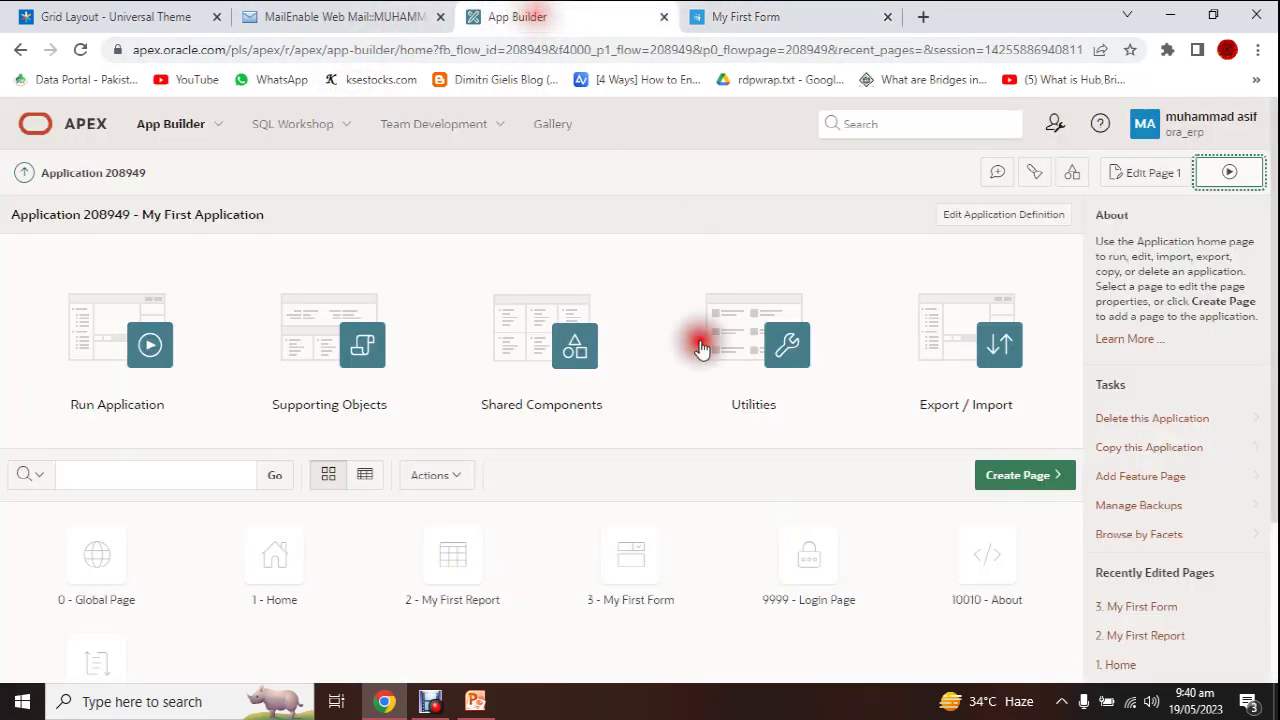
{"action": "left_click", "coordinate": [630, 566]}
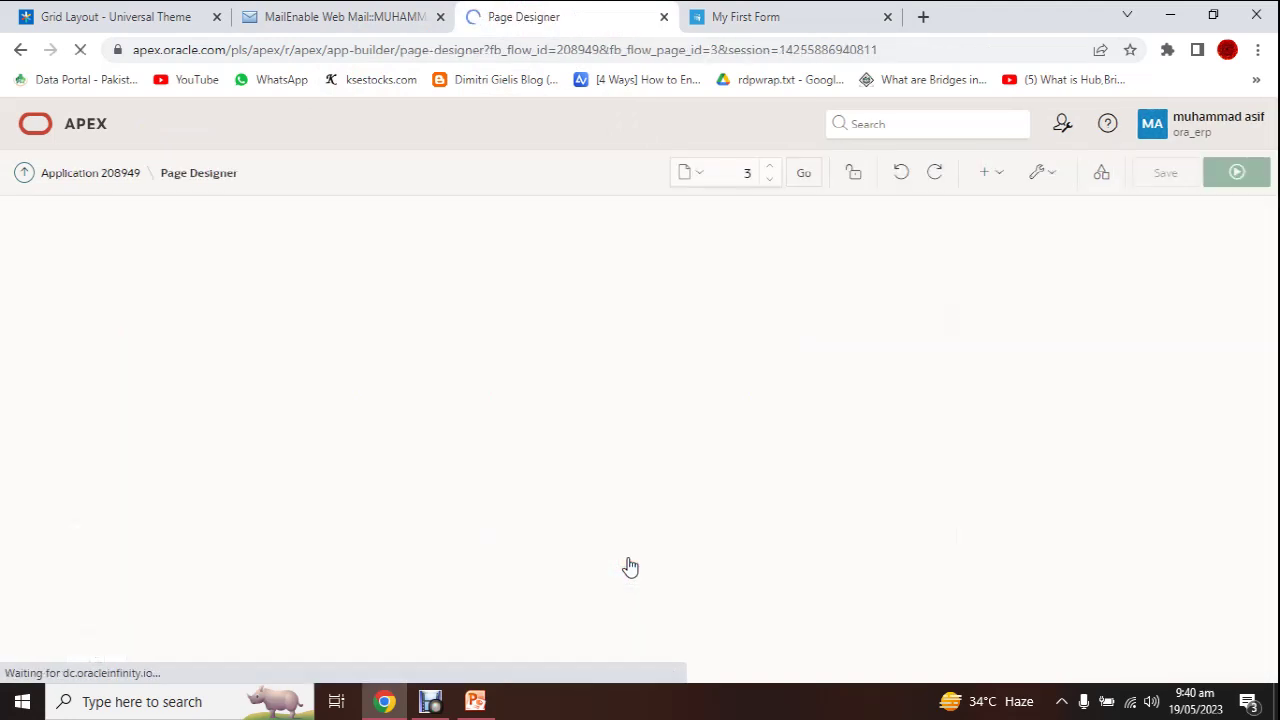
{"action": "left_click", "coordinate": [561, 383]}
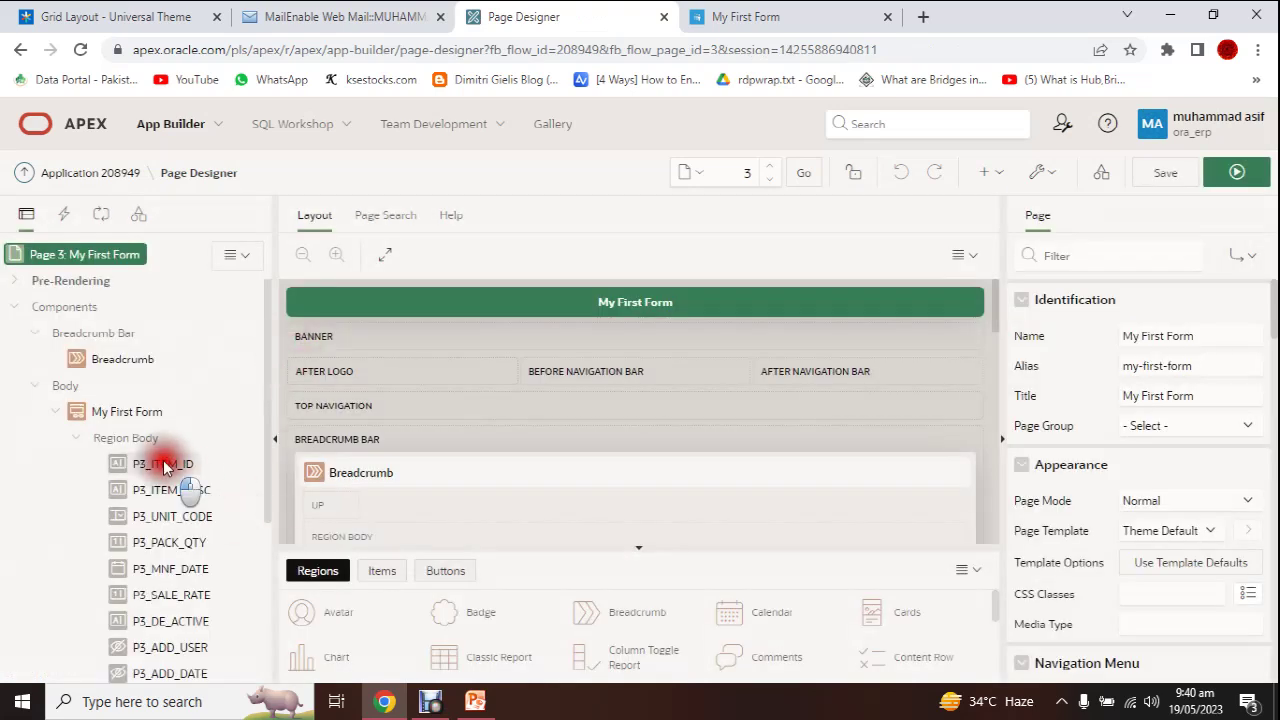
{"action": "left_click", "coordinate": [162, 463]}
{"action": "scroll", "coordinate": [606, 371], "scroll_direction": "up", "scroll_amount": 2}
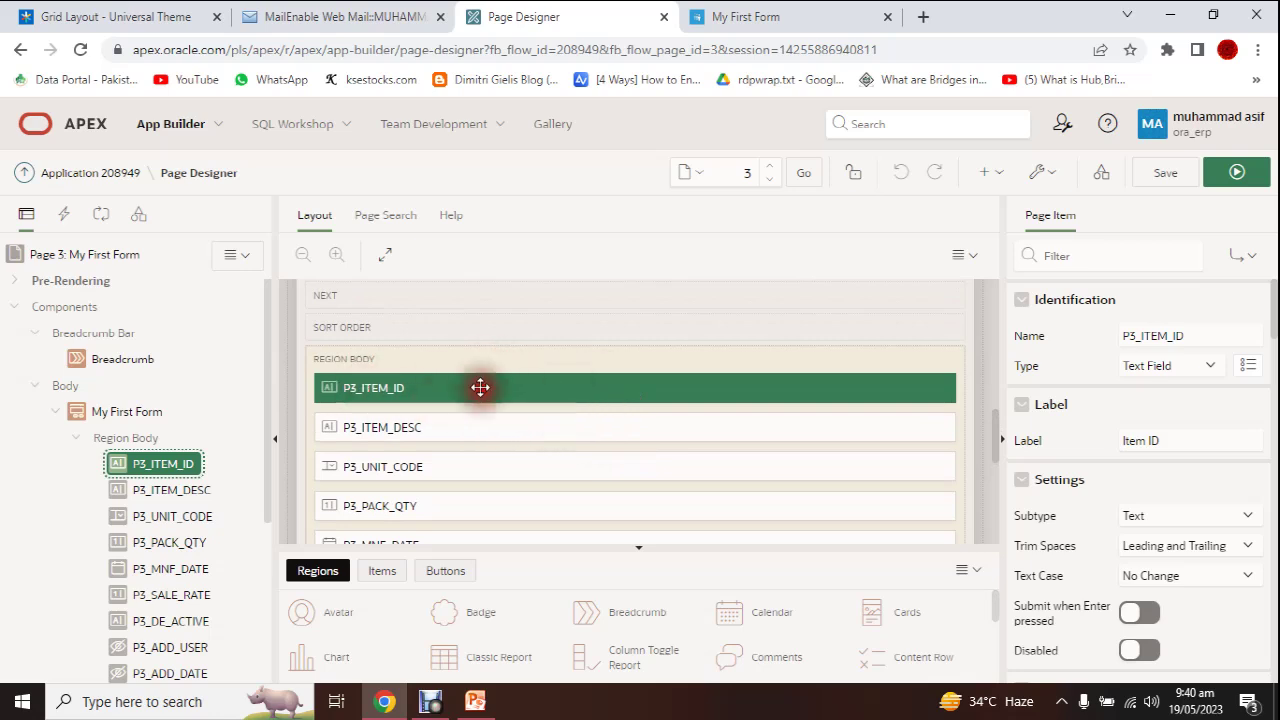
Review the 2 Columns demo in the Universal Theme Grid Layout reference, then return to the running form.
{"action": "left_click", "coordinate": [128, 17]}
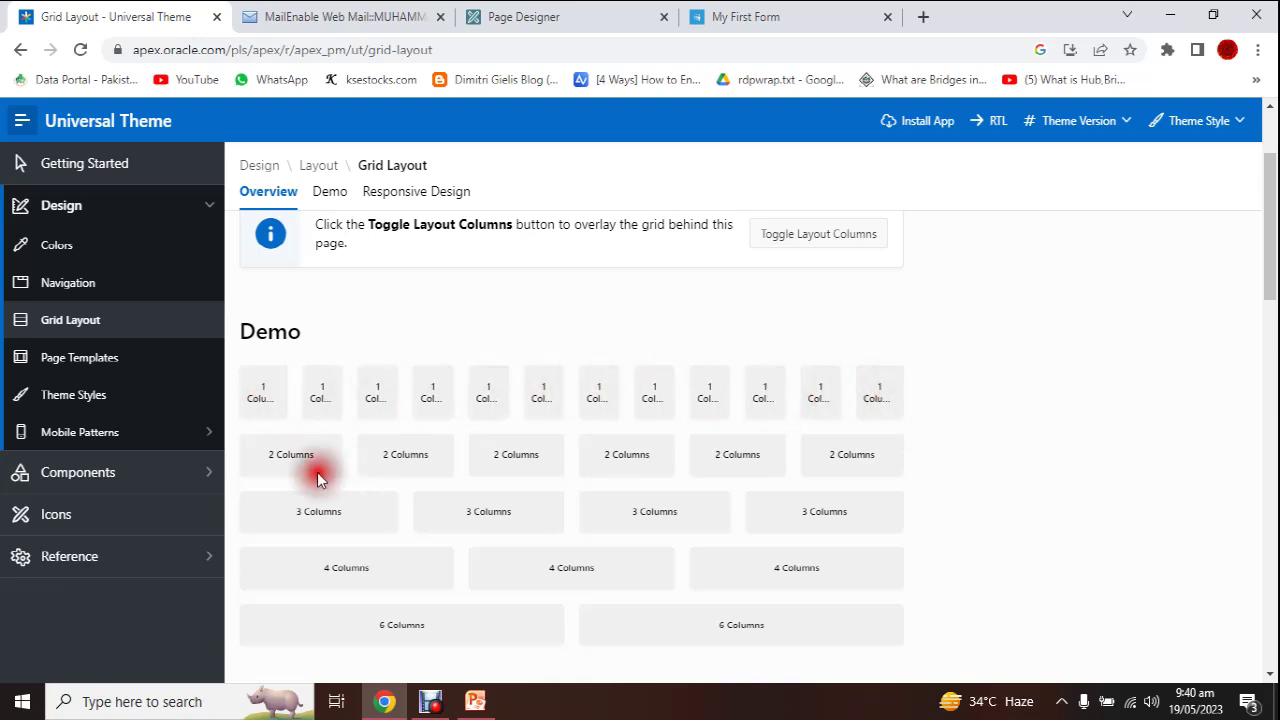
{"action": "left_click_drag", "start_coordinate": [266, 456], "coordinate": [440, 452]}
{"action": "scroll", "coordinate": [620, 437], "scroll_direction": "down", "scroll_amount": 2}
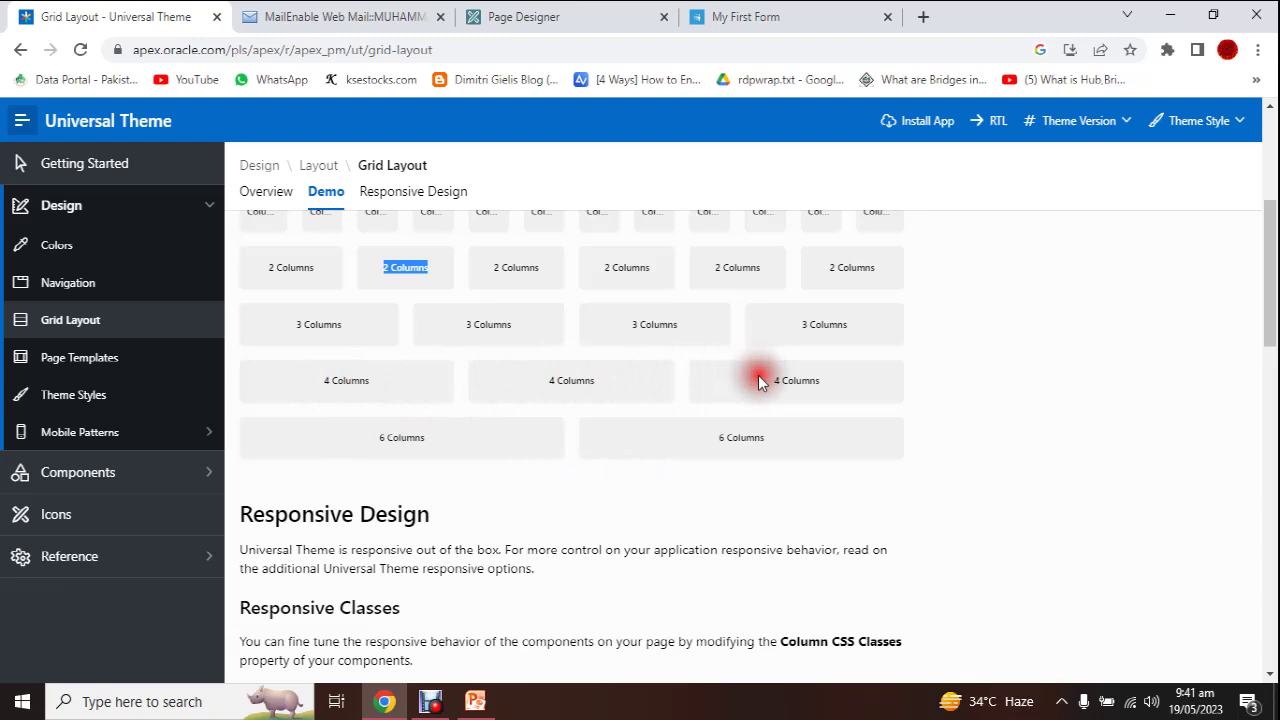
{"action": "scroll", "coordinate": [769, 435], "scroll_direction": "down", "scroll_amount": 3}
{"action": "scroll", "coordinate": [770, 436], "scroll_direction": "up", "scroll_amount": 4}
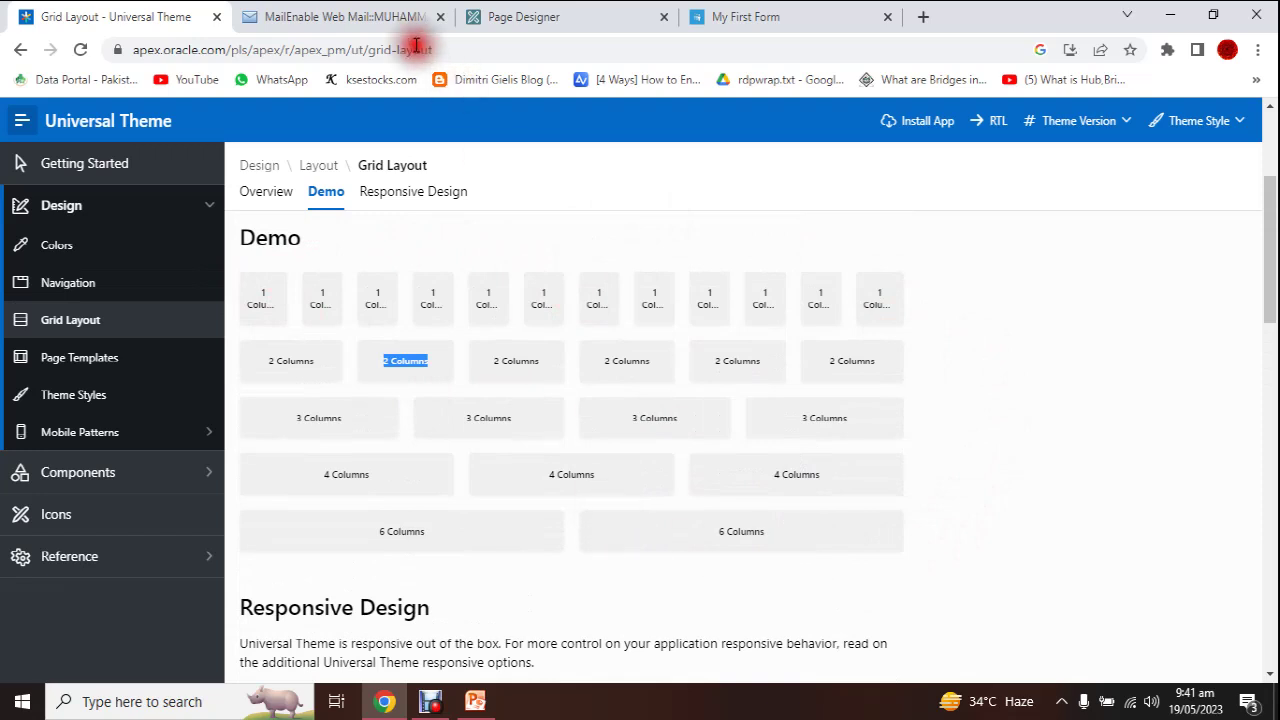
{"action": "left_click", "coordinate": [772, 16]}
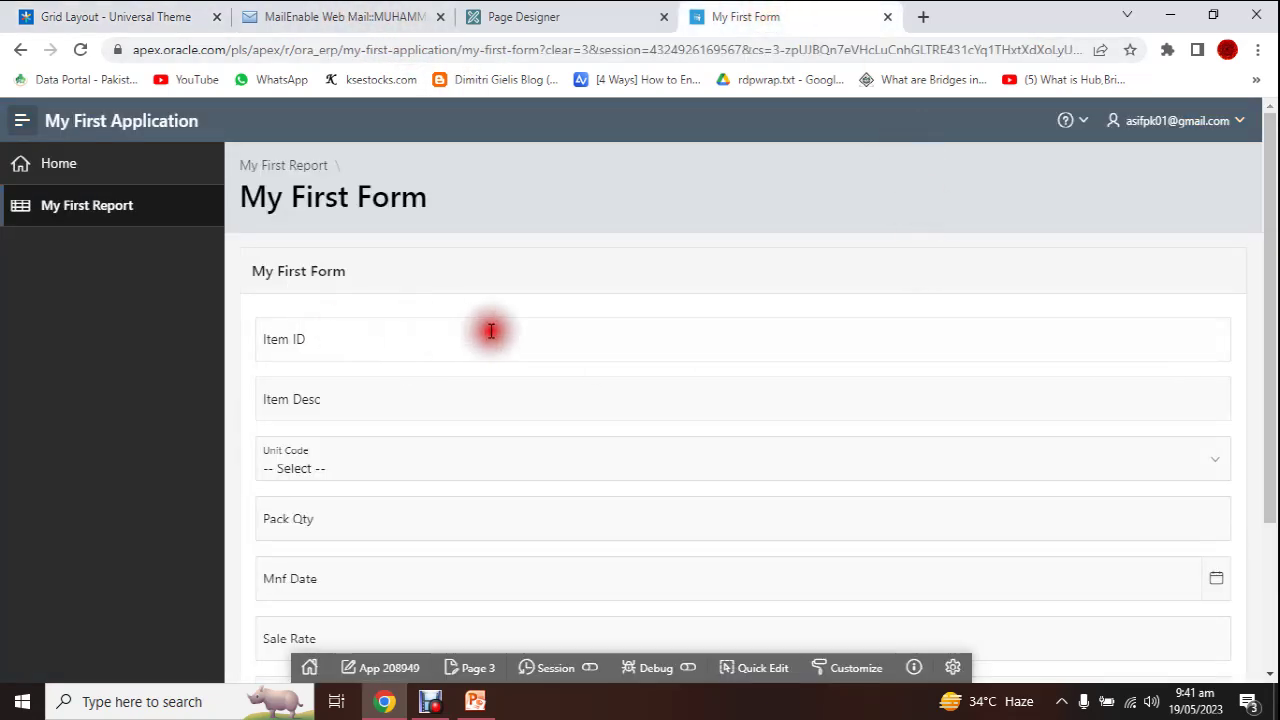
Turn off Start New Row for P3_ITEM_DESC so it sits beside Item ID.
{"action": "left_click", "coordinate": [331, 324]}
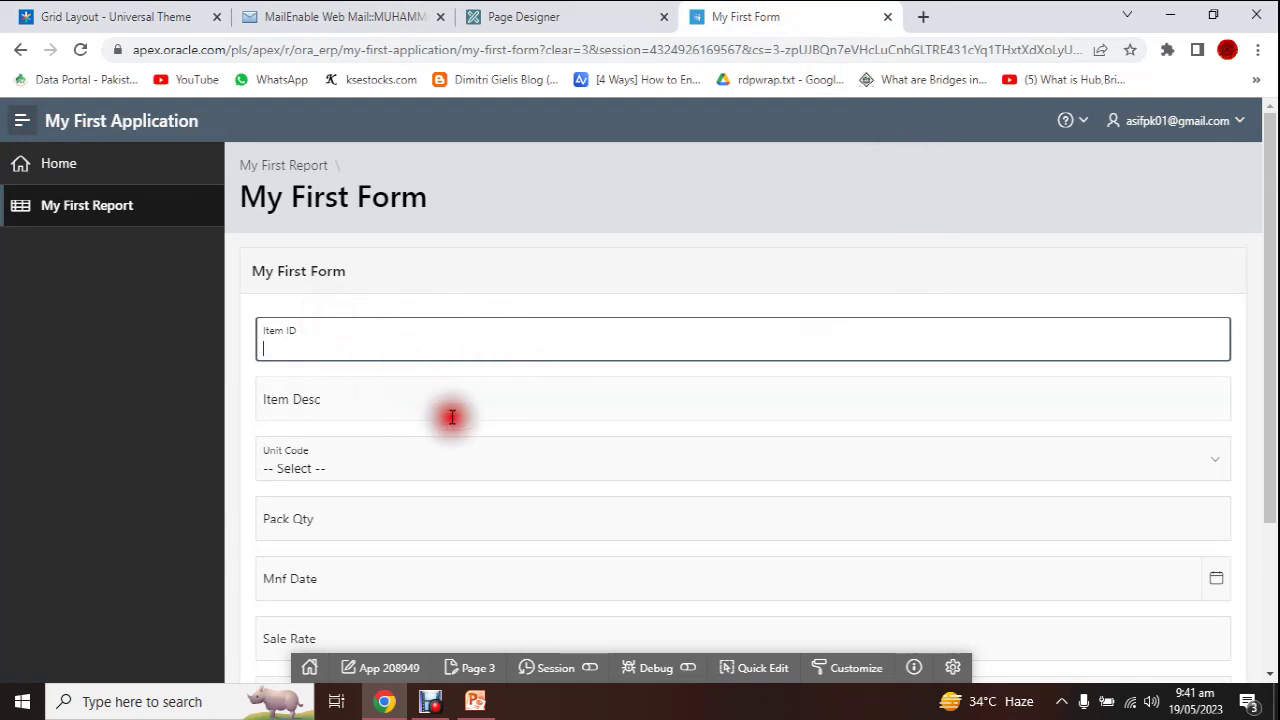
{"action": "left_click", "coordinate": [515, 16]}
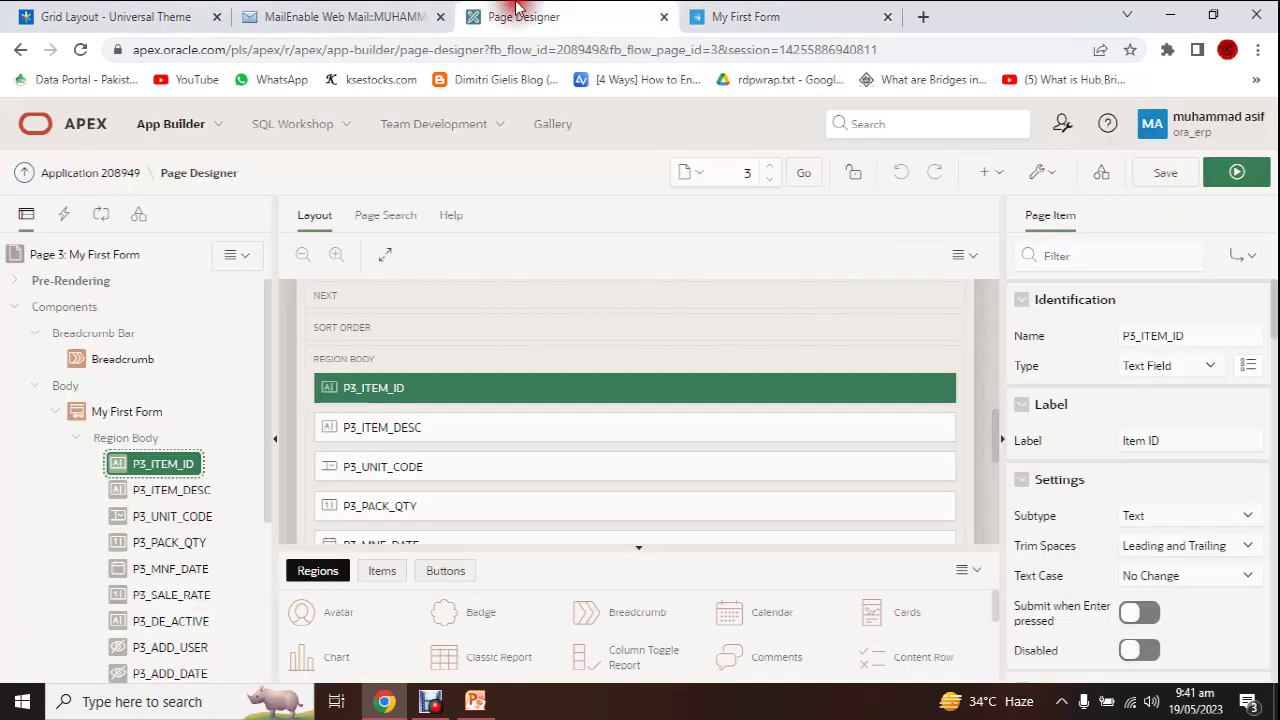
{"action": "left_click", "coordinate": [457, 422]}
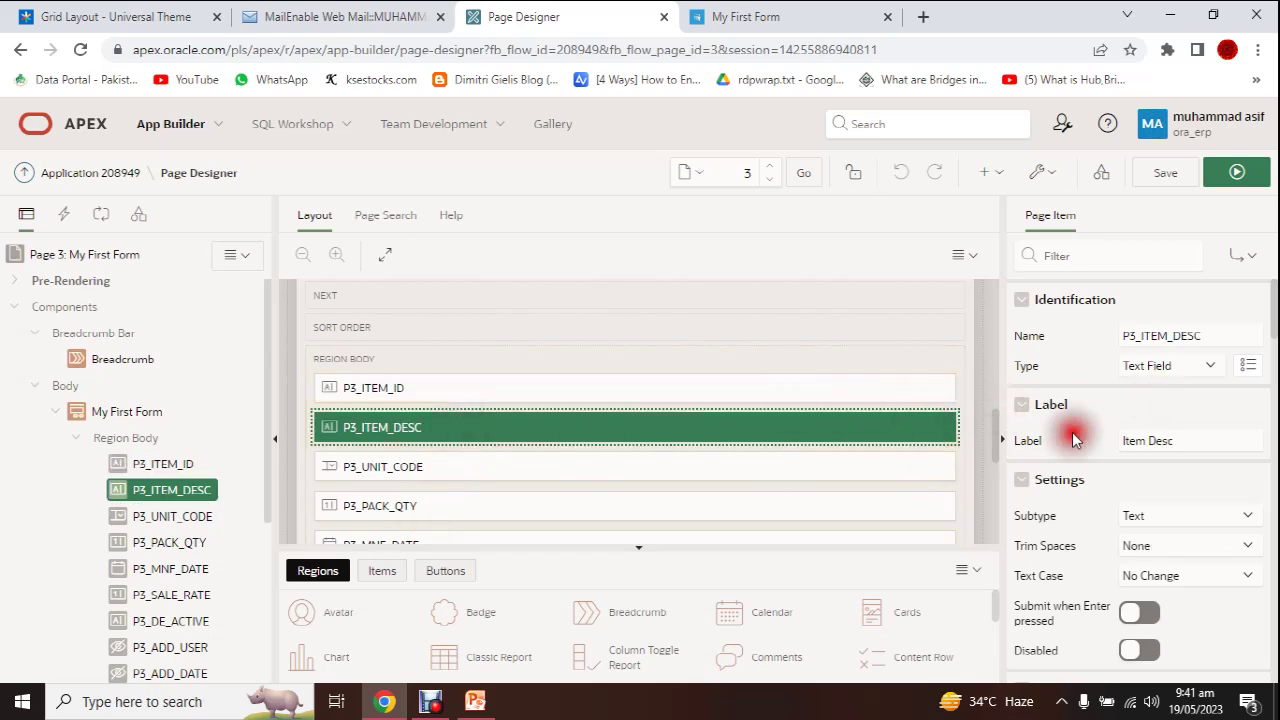
{"action": "scroll", "coordinate": [1130, 425], "scroll_direction": "down", "scroll_amount": 2}
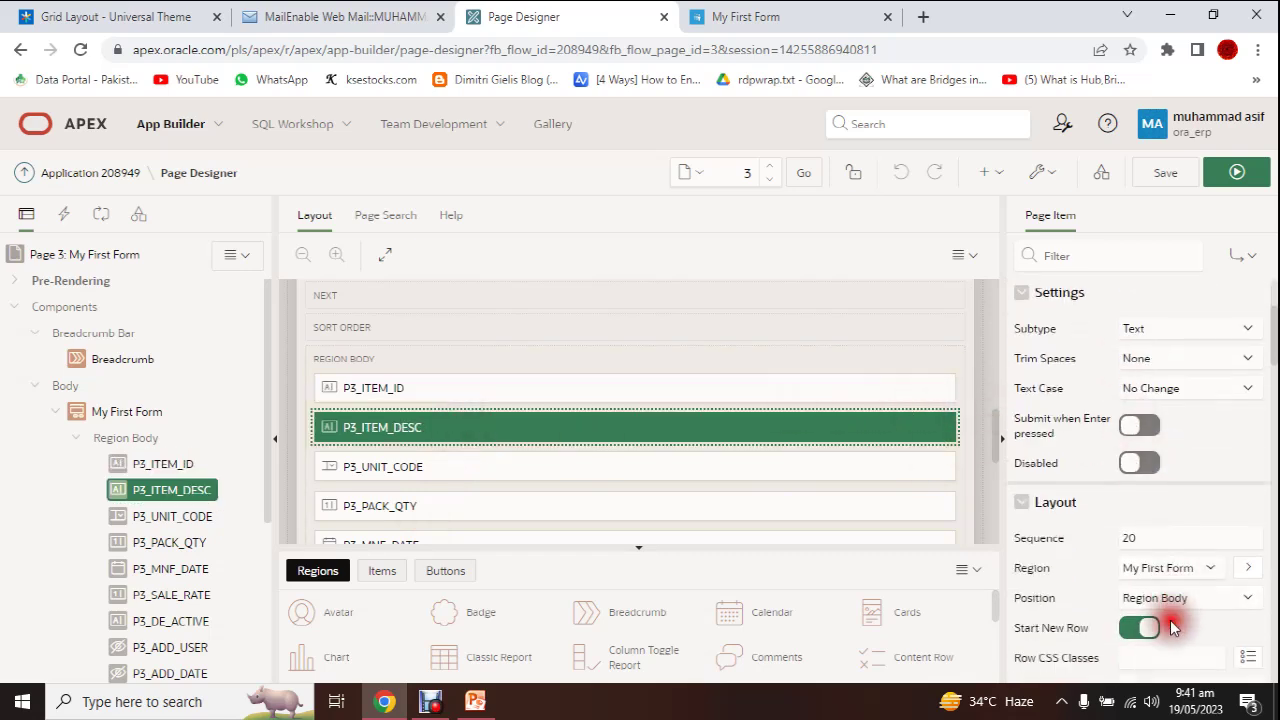
{"action": "left_click", "coordinate": [1138, 630]}
{"action": "left_click", "coordinate": [1133, 630]}
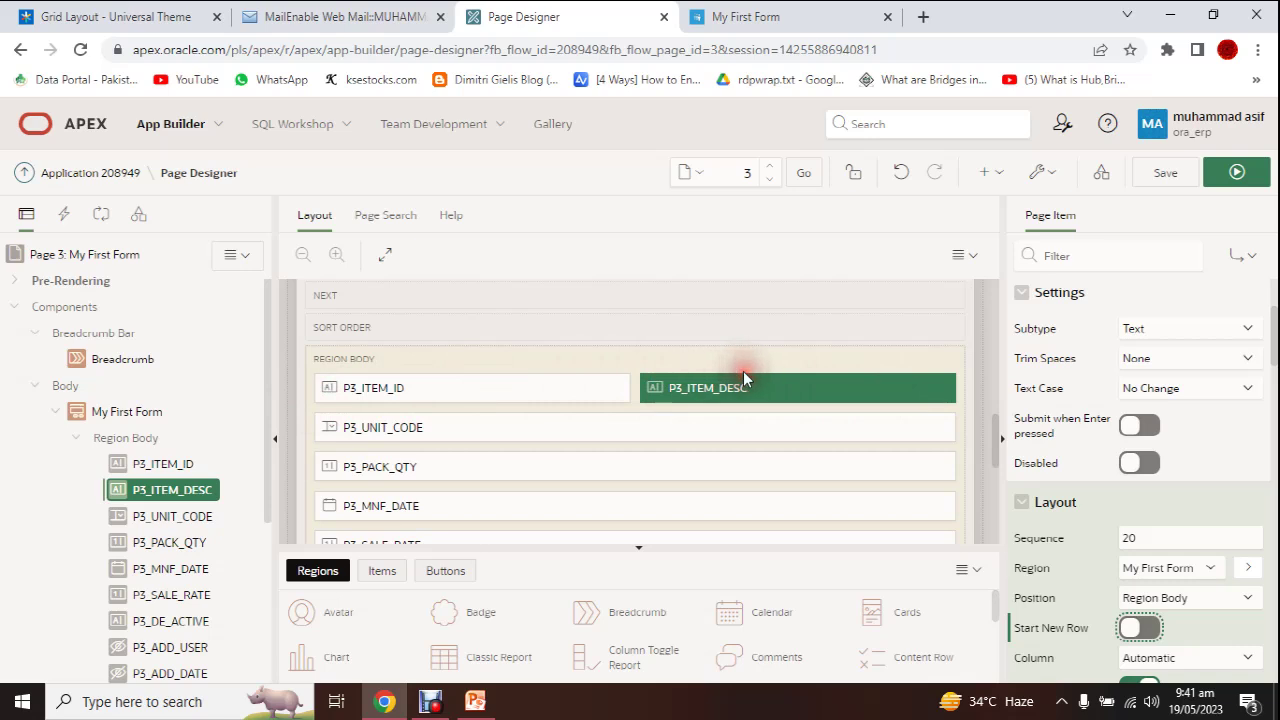
Turn off Start New Row for P3_UNIT_CODE, save, and check the one-row layout in the running form.
{"action": "left_click", "coordinate": [578, 420]}
{"action": "scroll", "coordinate": [1140, 525], "scroll_direction": "down", "scroll_amount": 2}
{"action": "left_click", "coordinate": [1140, 553]}
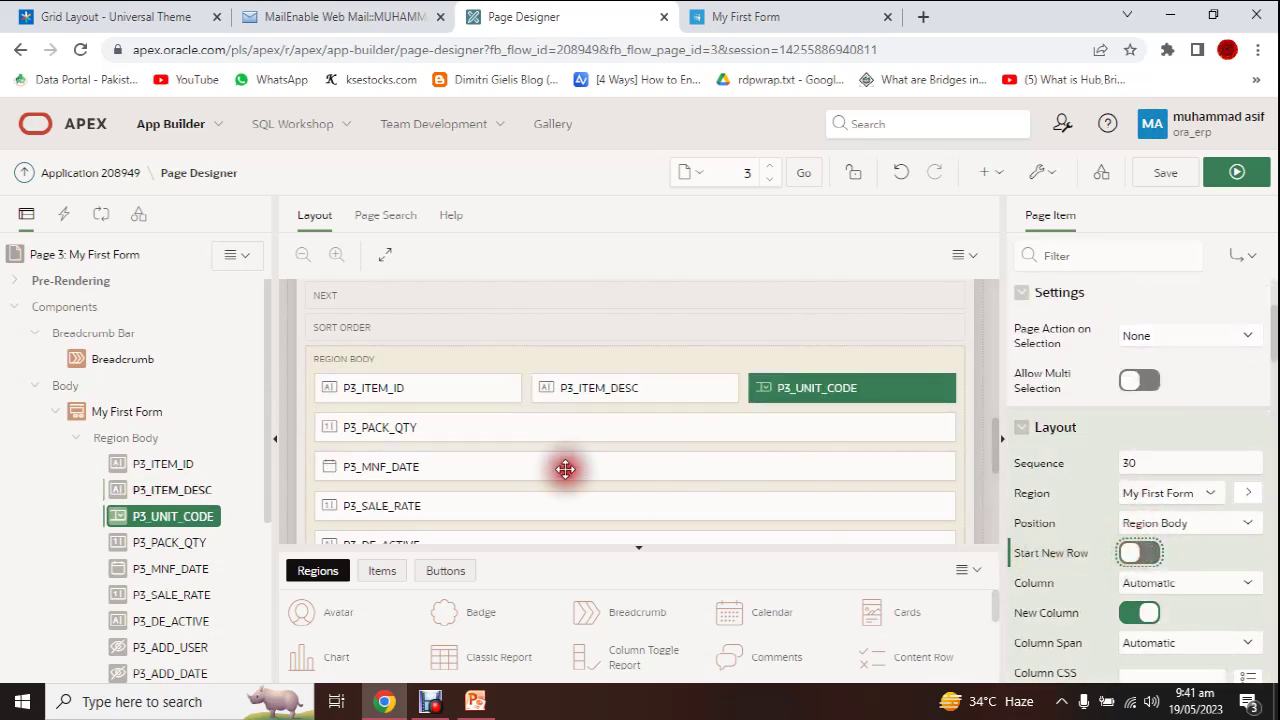
{"action": "left_click", "coordinate": [1165, 172]}
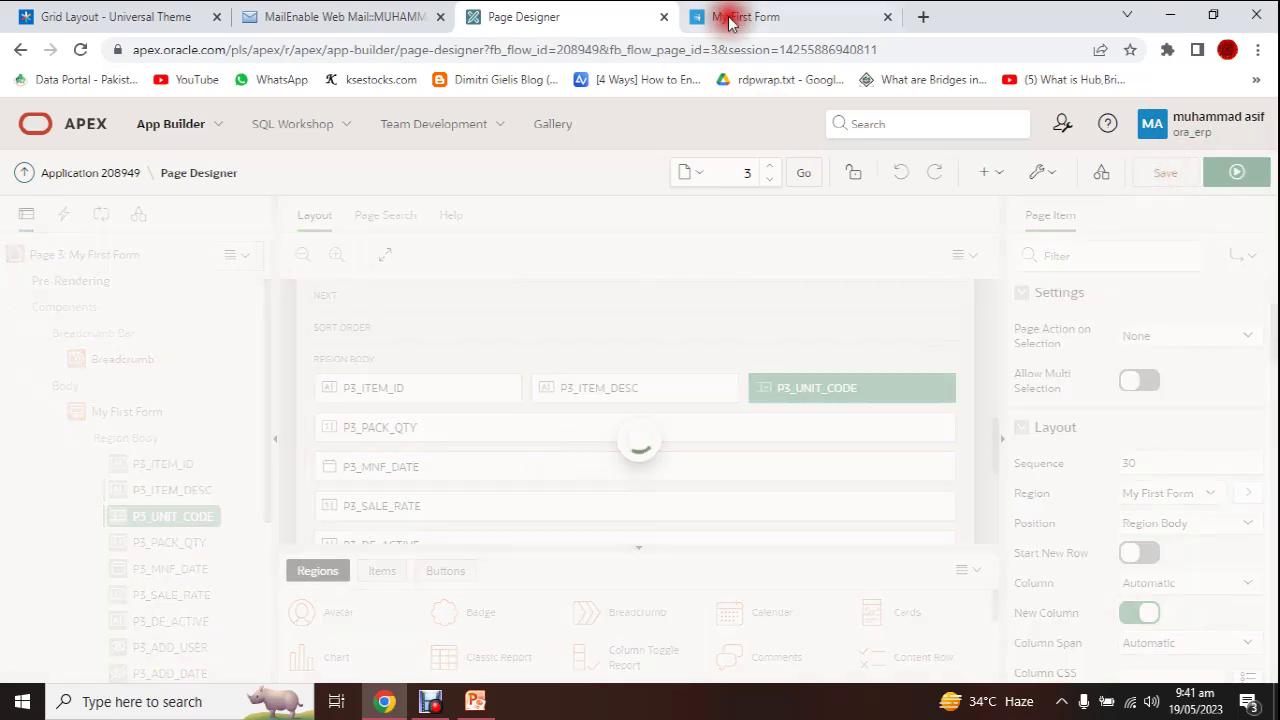
{"action": "left_click", "coordinate": [757, 16]}
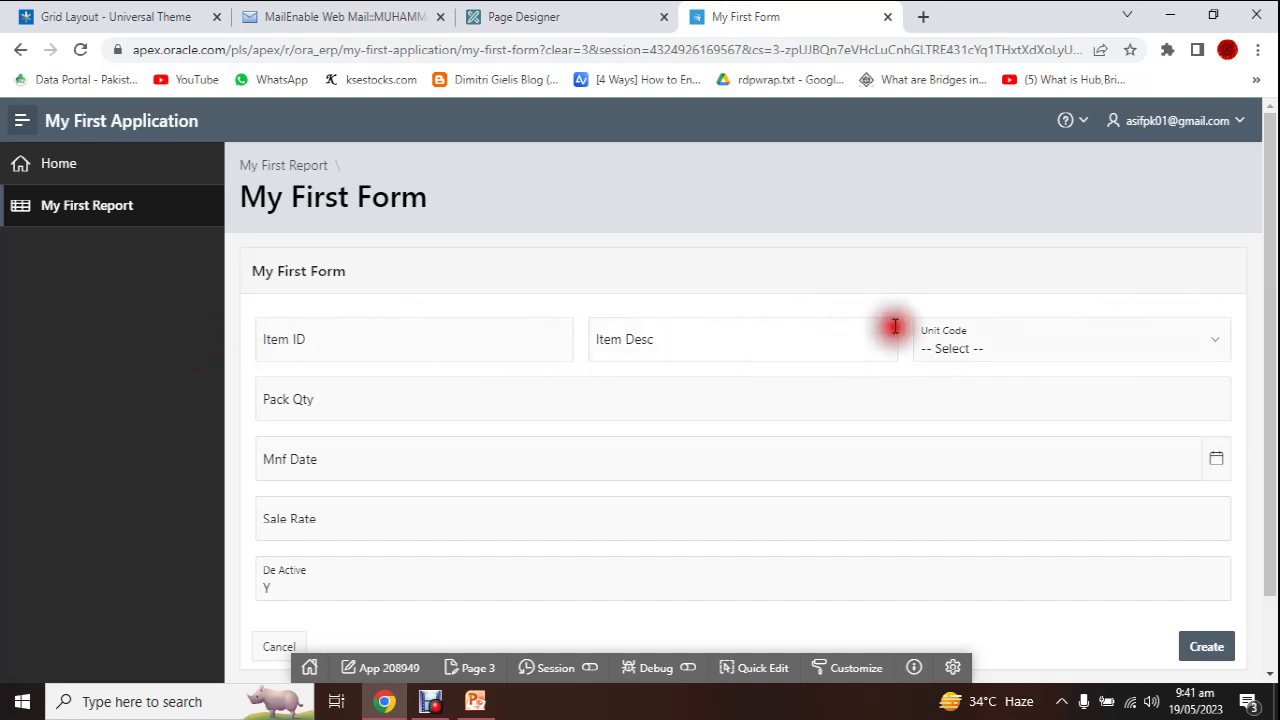
{"action": "left_click", "coordinate": [563, 8]}
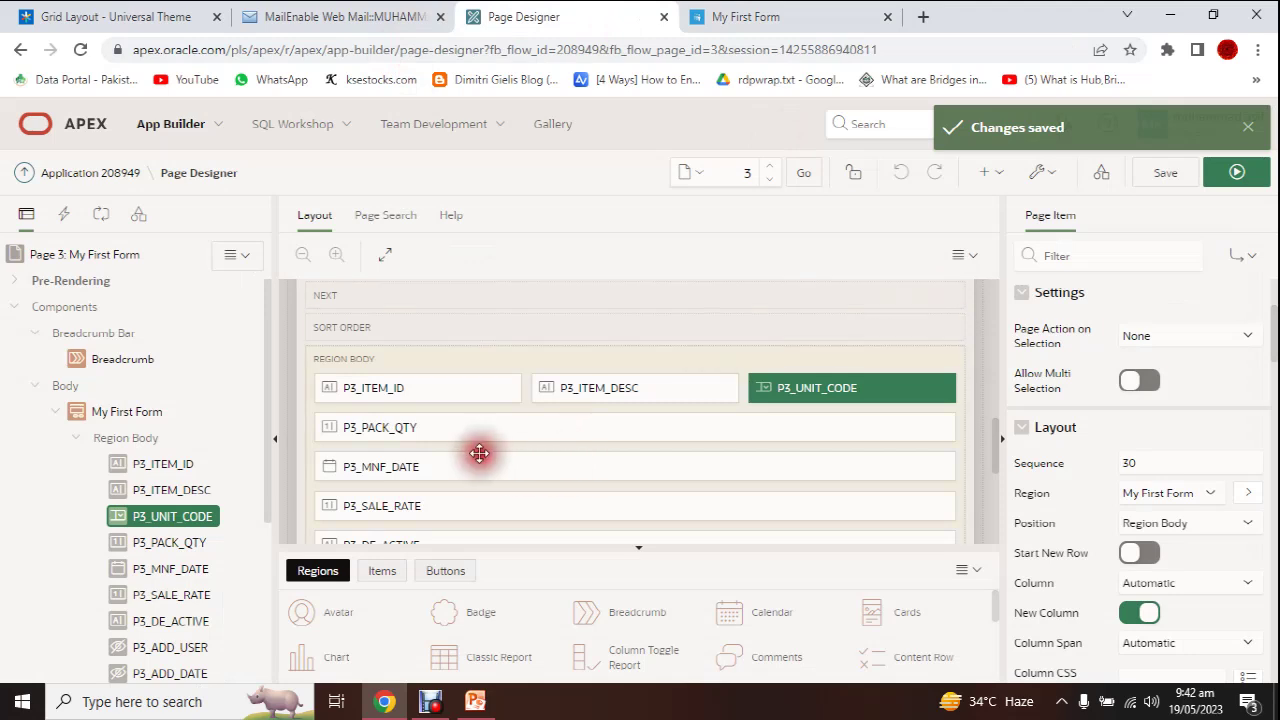
Select the My First Form region and locate its Layout properties.
{"action": "scroll", "coordinate": [594, 420], "scroll_direction": "down", "scroll_amount": 2}
{"action": "scroll", "coordinate": [594, 420], "scroll_direction": "up", "scroll_amount": 2}
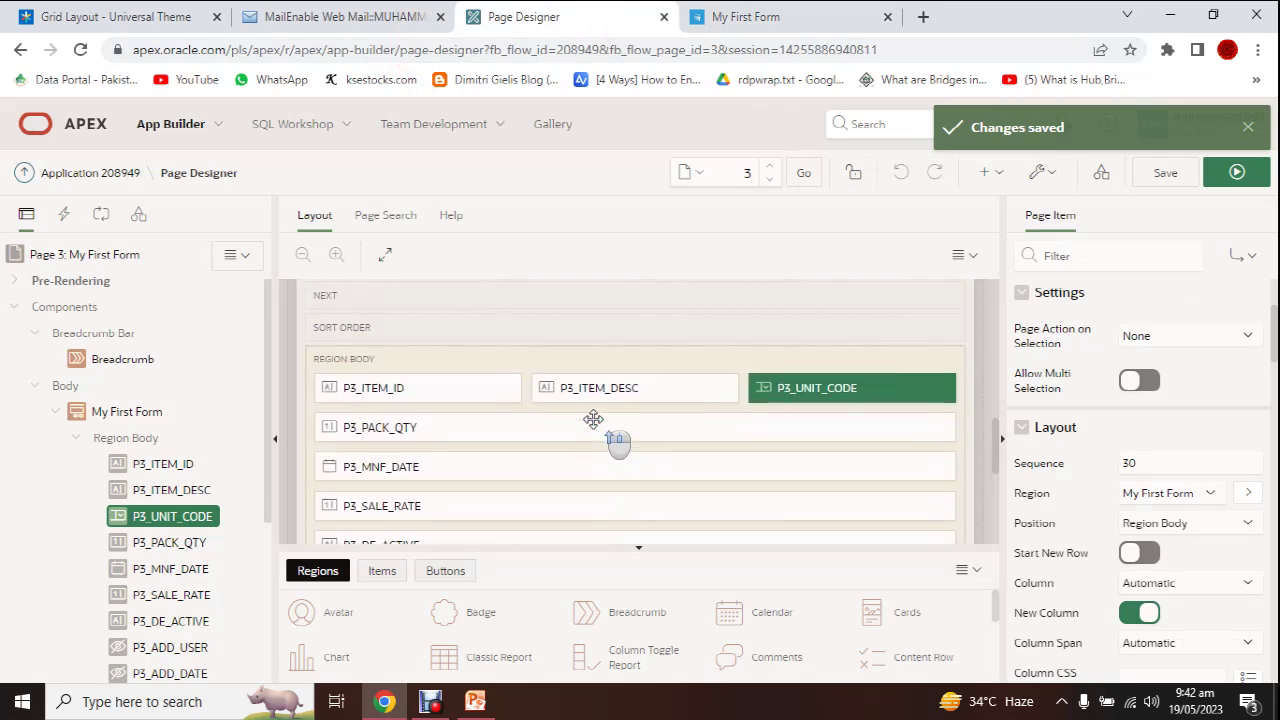
{"action": "left_click", "coordinate": [491, 428]}
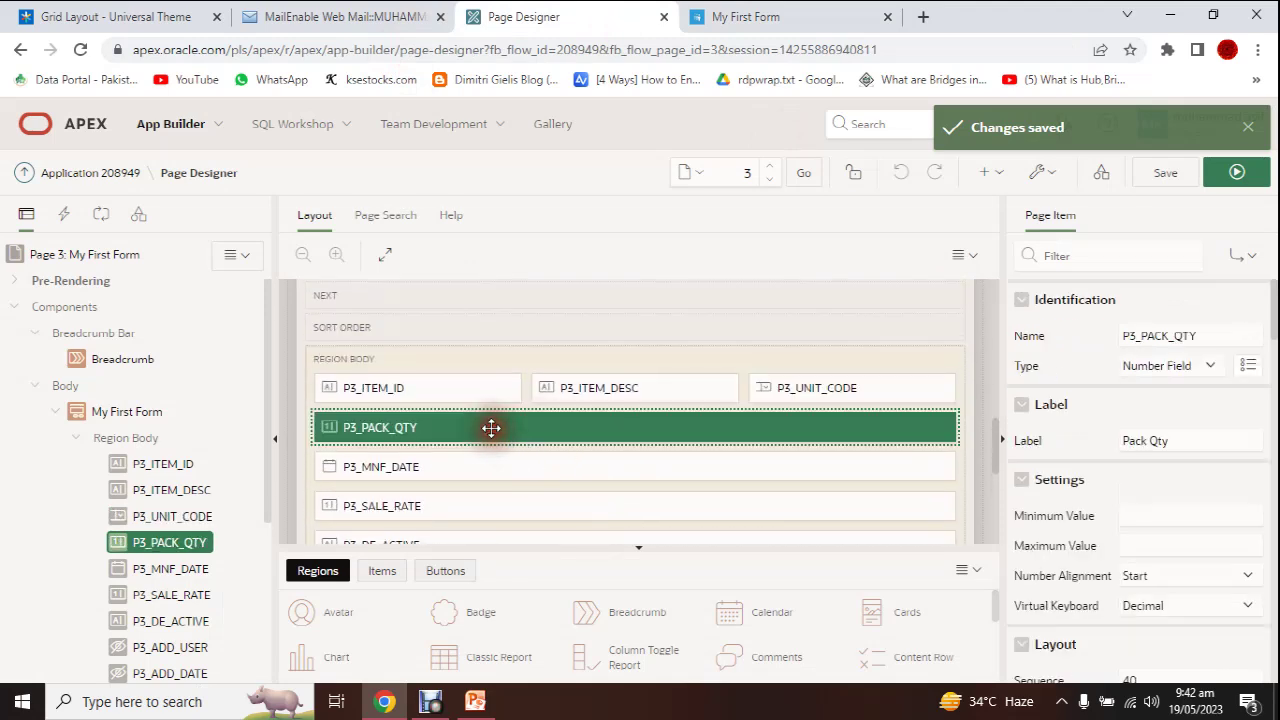
{"action": "left_click", "coordinate": [125, 413]}
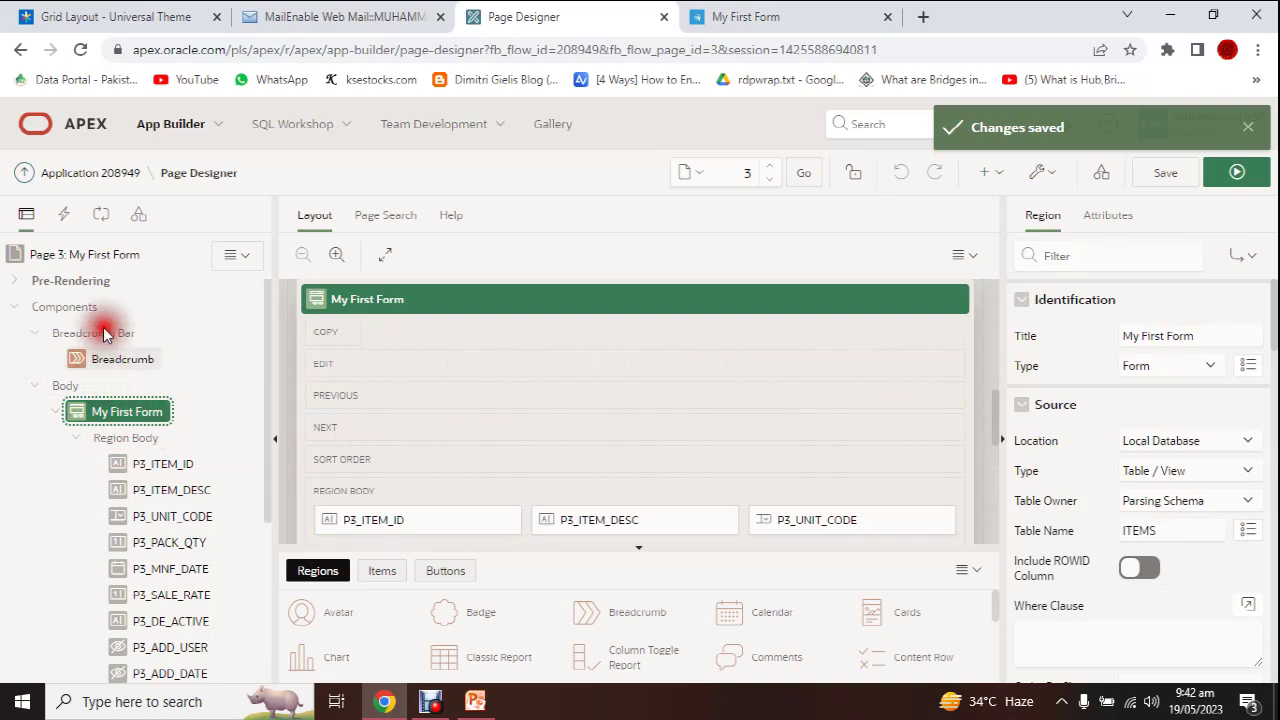
{"action": "left_click", "coordinate": [80, 256]}
{"action": "left_click", "coordinate": [116, 410]}
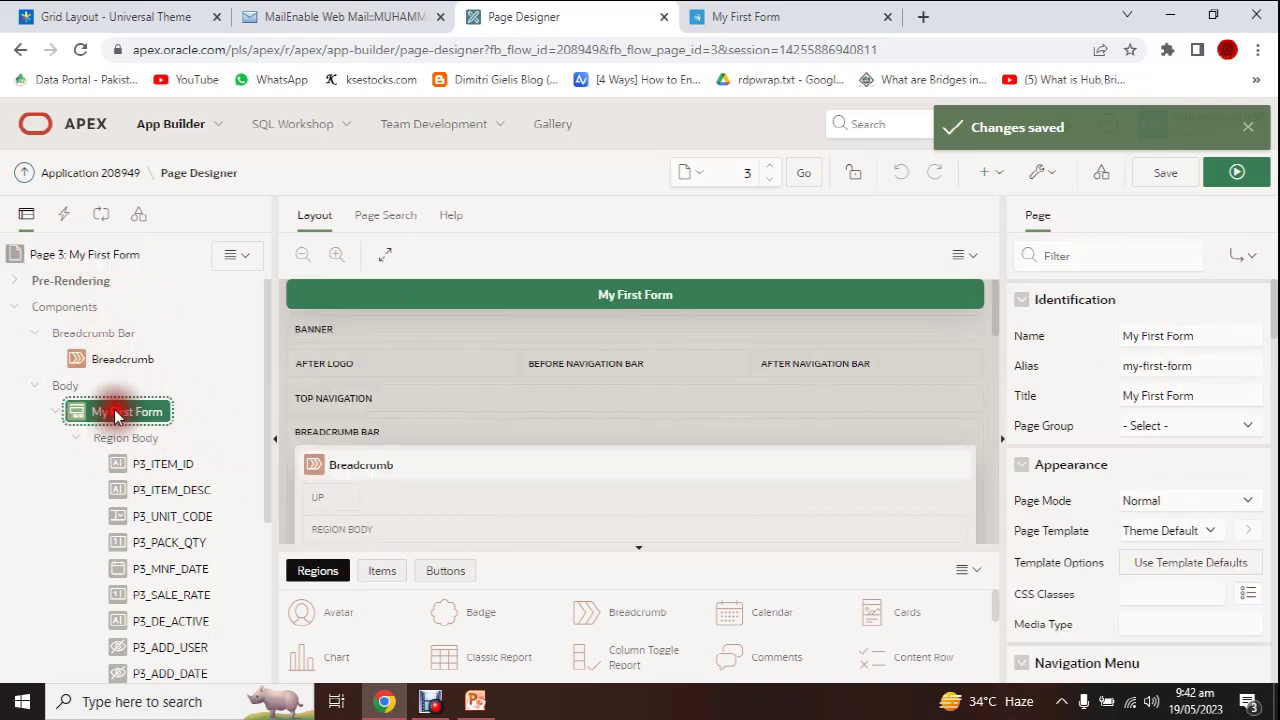
{"action": "scroll", "coordinate": [811, 391], "scroll_direction": "down", "scroll_amount": 2}
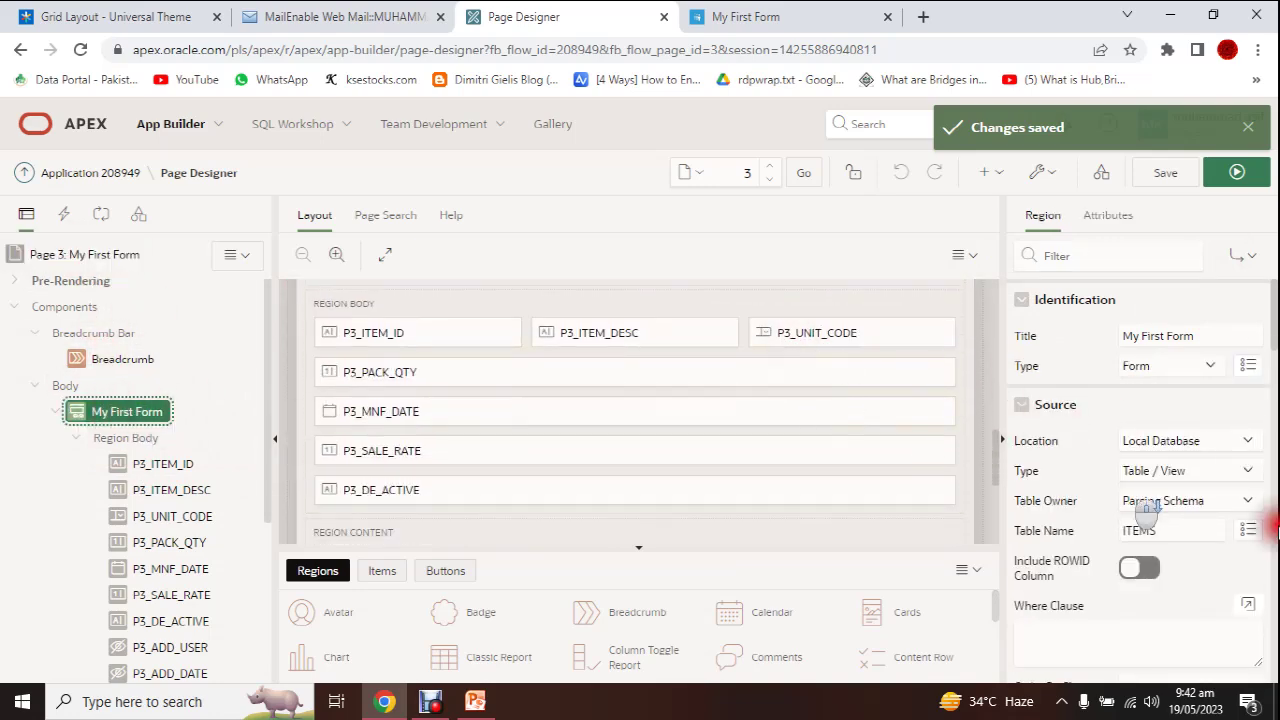
{"action": "scroll", "coordinate": [1245, 484], "scroll_direction": "down", "scroll_amount": 1}
{"action": "scroll", "coordinate": [1245, 484], "scroll_direction": "down", "scroll_amount": 10}
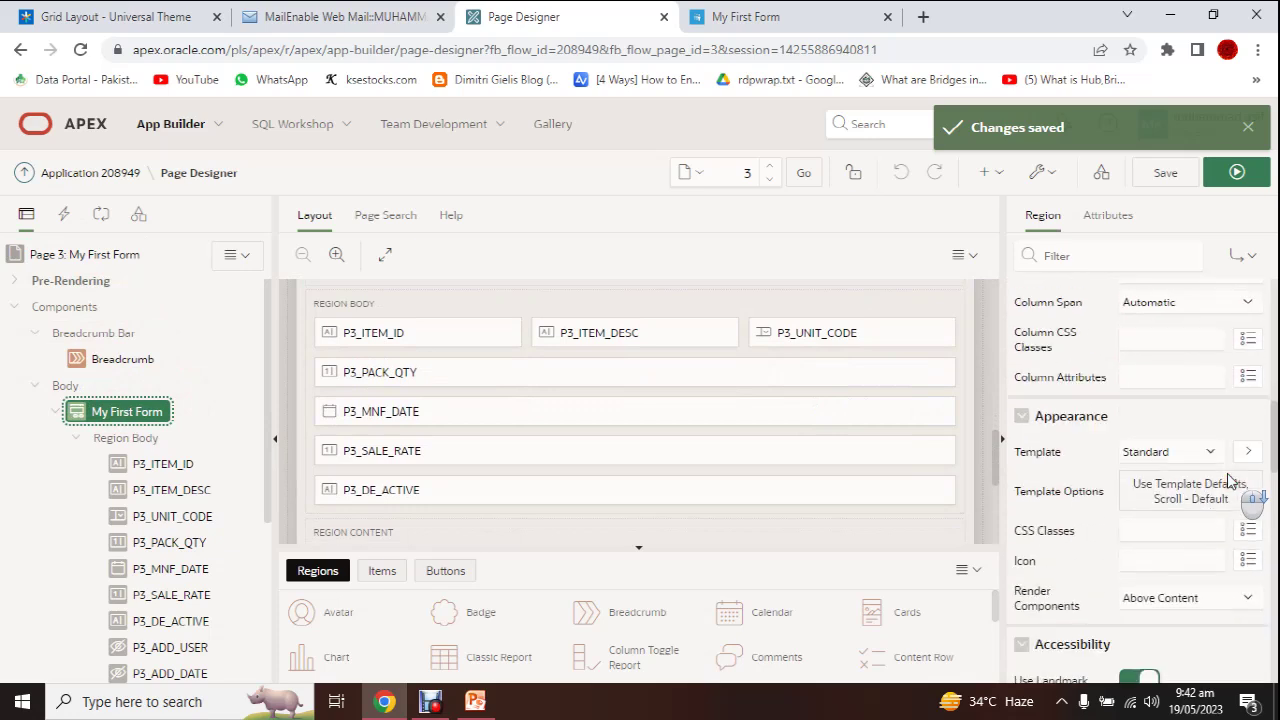
{"action": "scroll", "coordinate": [1231, 482], "scroll_direction": "down", "scroll_amount": 4}
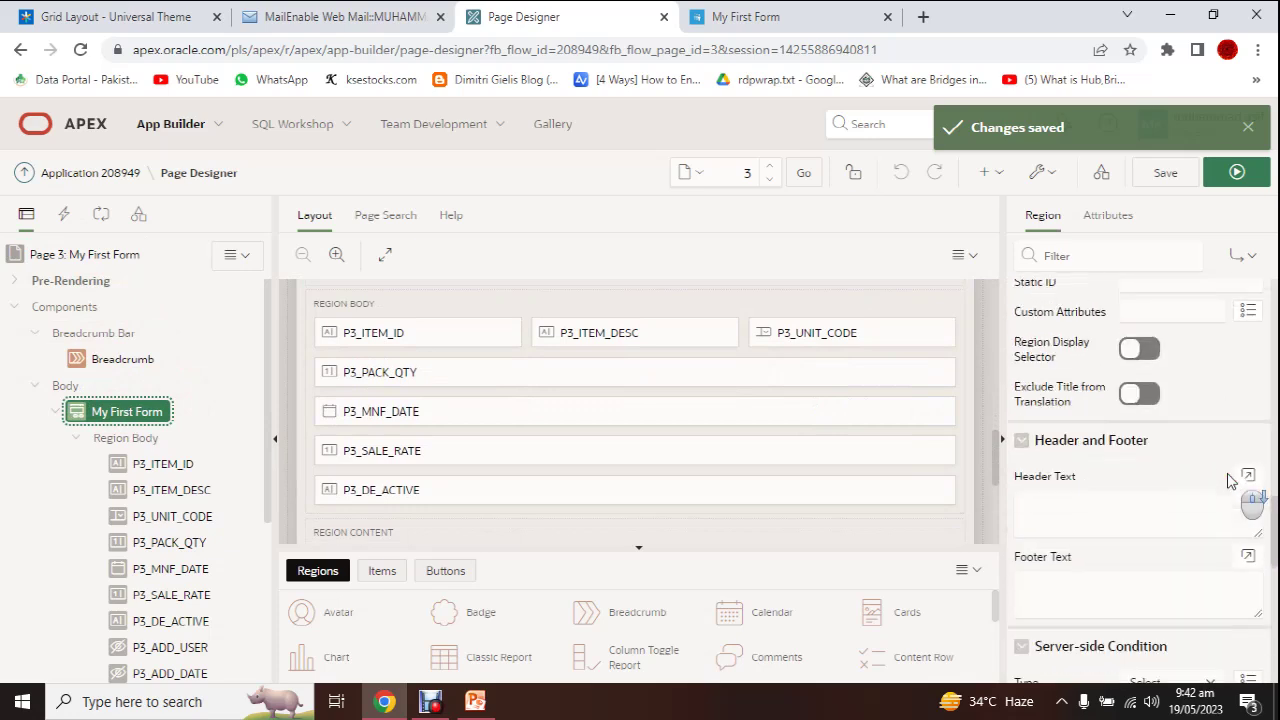
{"action": "scroll", "coordinate": [1231, 482], "scroll_direction": "up", "scroll_amount": 5}
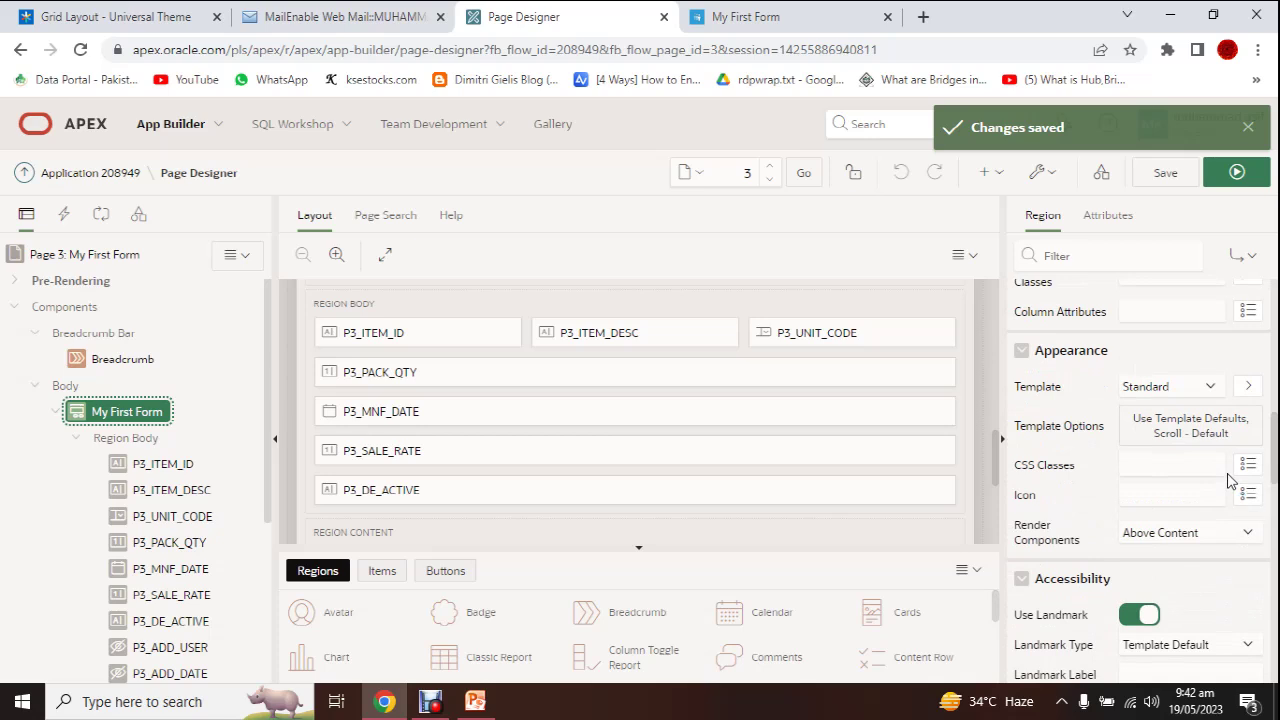
{"action": "scroll", "coordinate": [1231, 482], "scroll_direction": "up", "scroll_amount": 1}
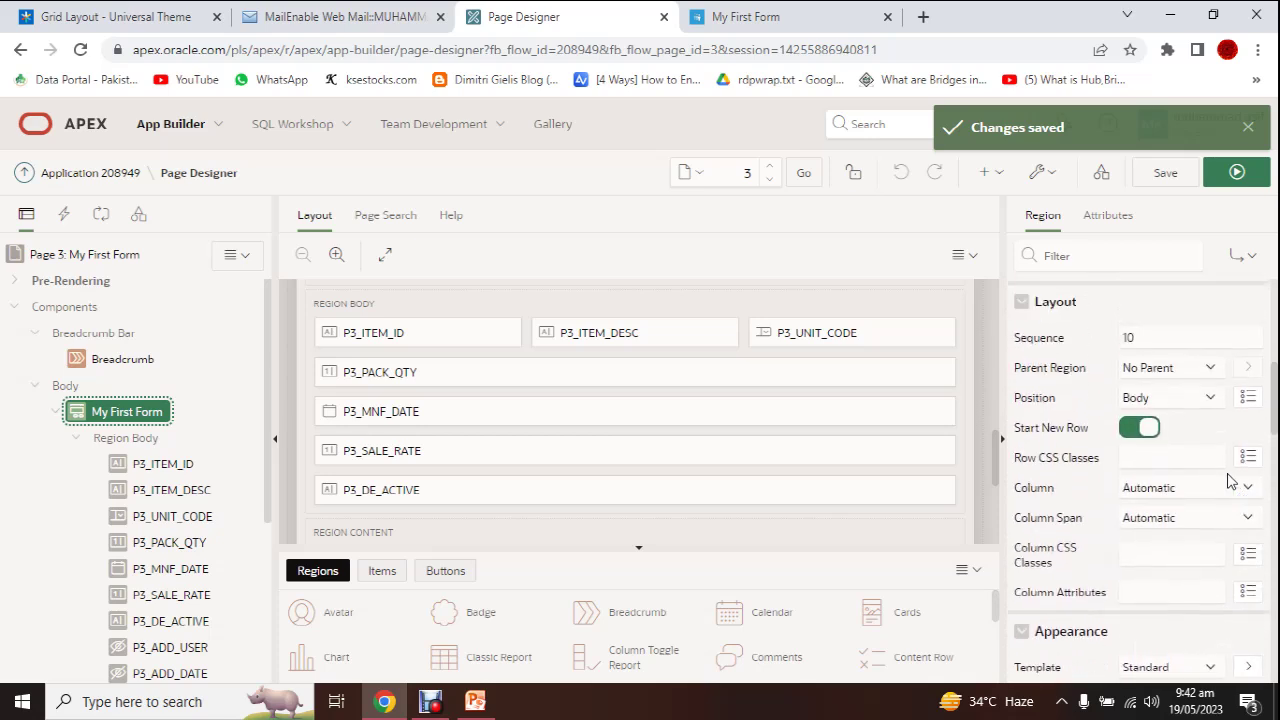
{"action": "scroll", "coordinate": [1231, 482], "scroll_direction": "up", "scroll_amount": 1}
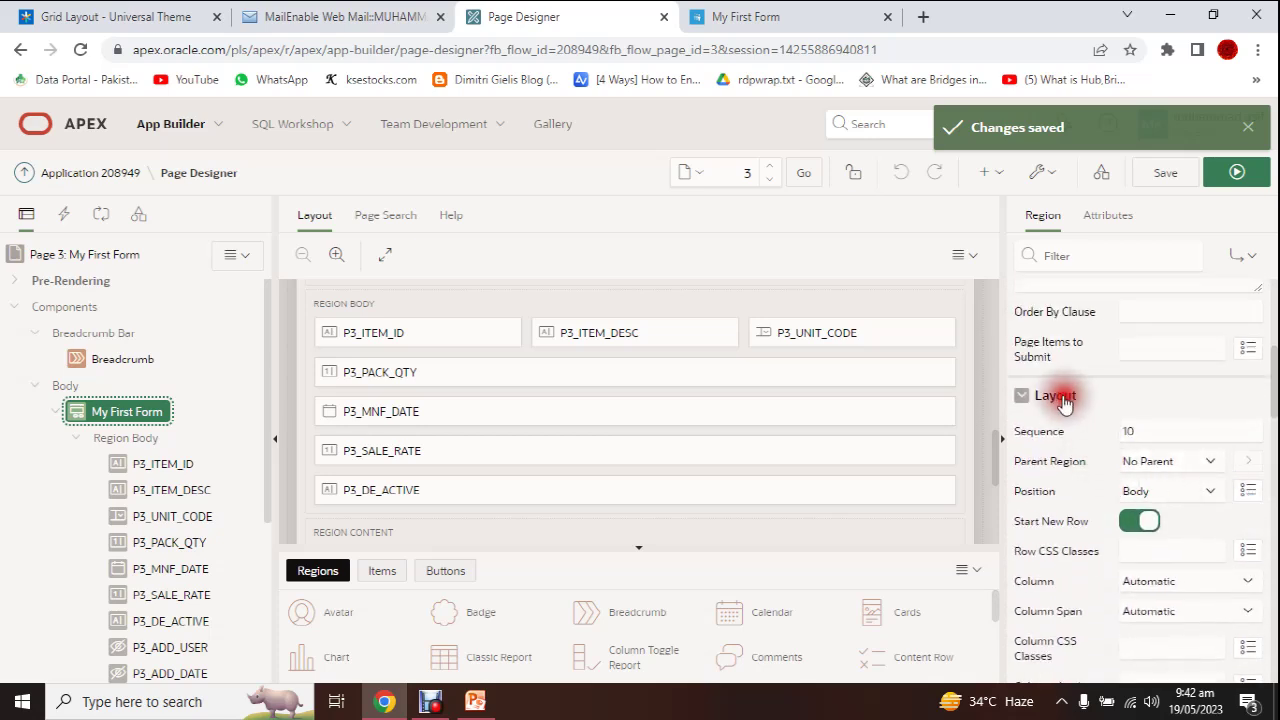
{"action": "scroll", "coordinate": [1075, 440], "scroll_direction": "down", "scroll_amount": 3}
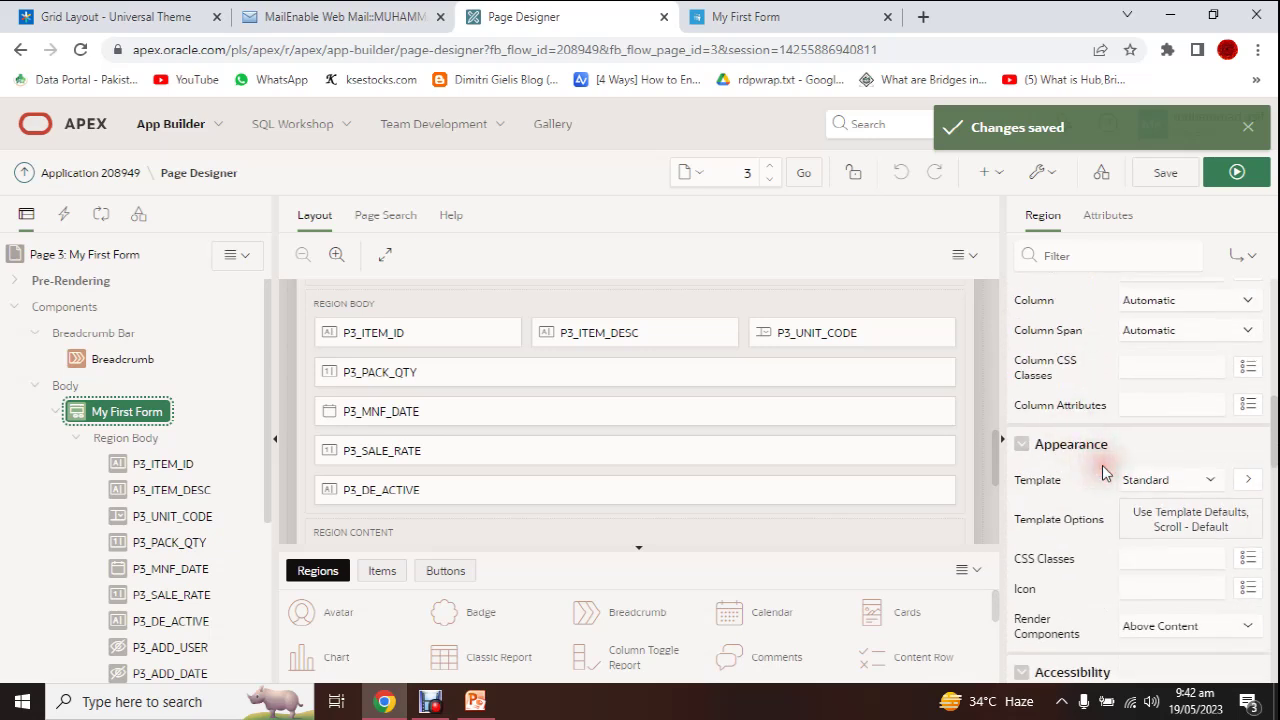
{"action": "scroll", "coordinate": [1104, 473], "scroll_direction": "up", "scroll_amount": 2}
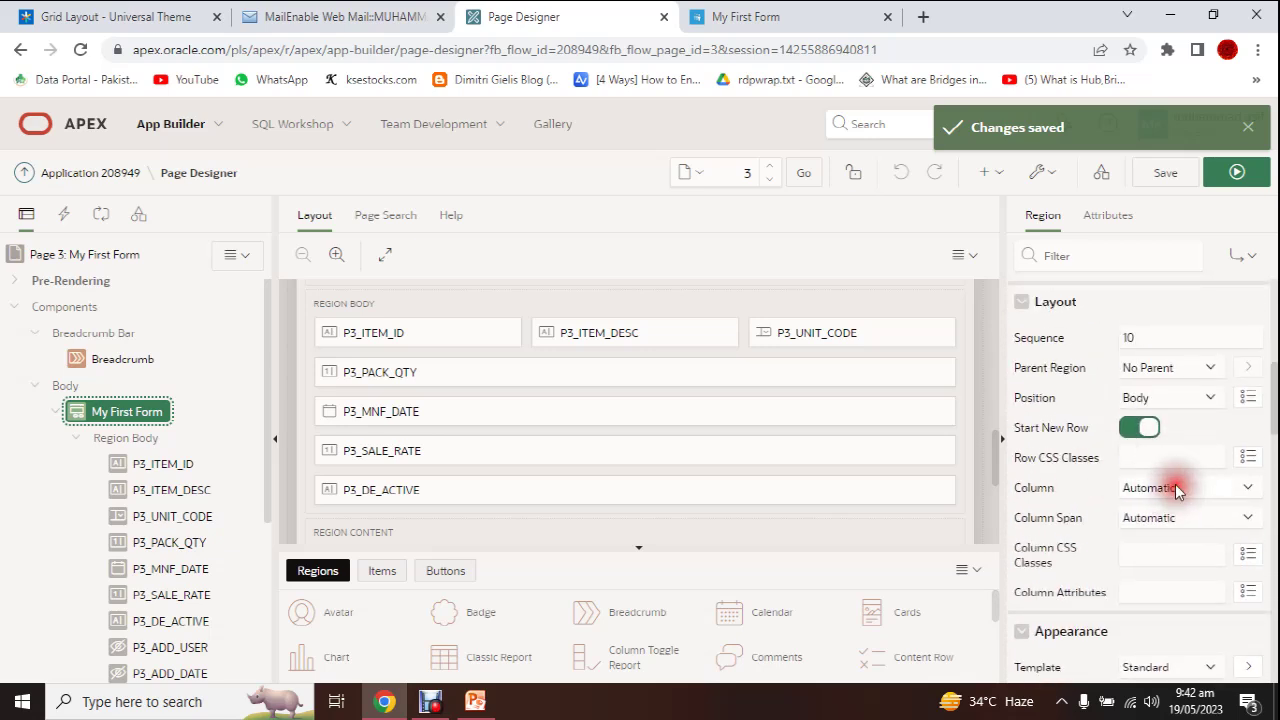
Set the region's Column to 2 and Column Span to 10, save, and view the running form.
{"action": "left_click", "coordinate": [1175, 487]}
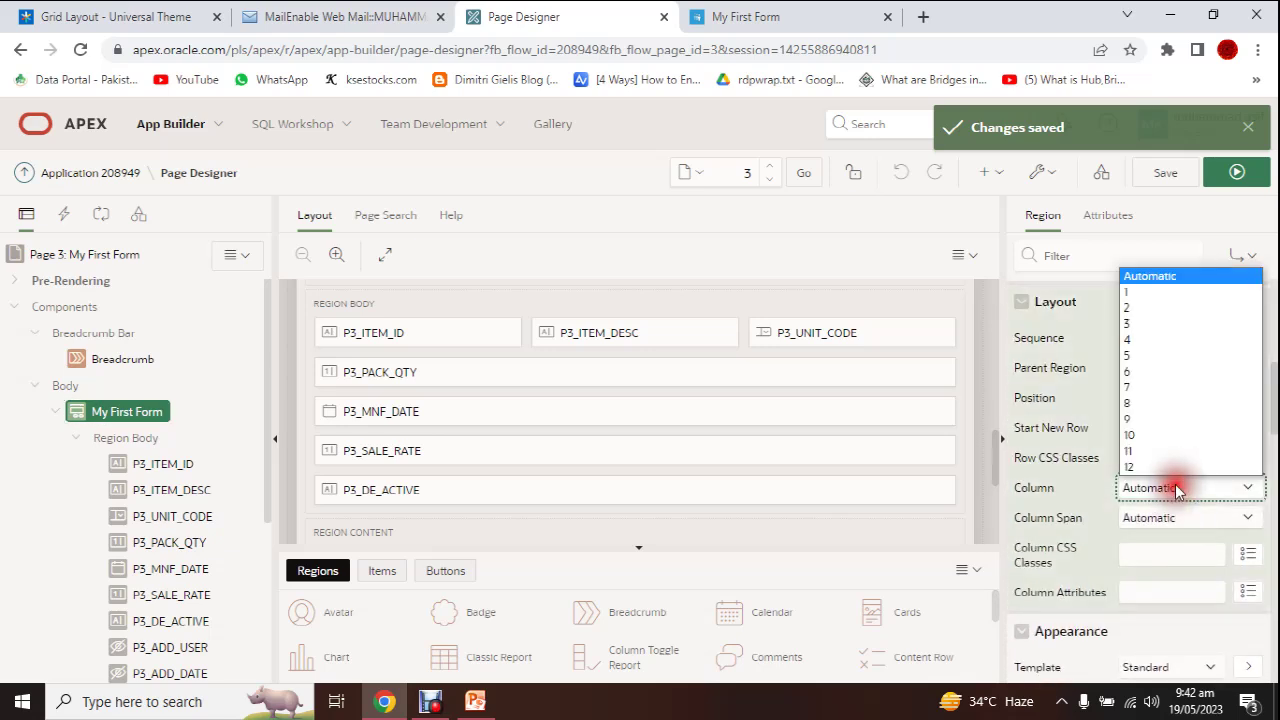
{"action": "left_click", "coordinate": [1137, 310]}
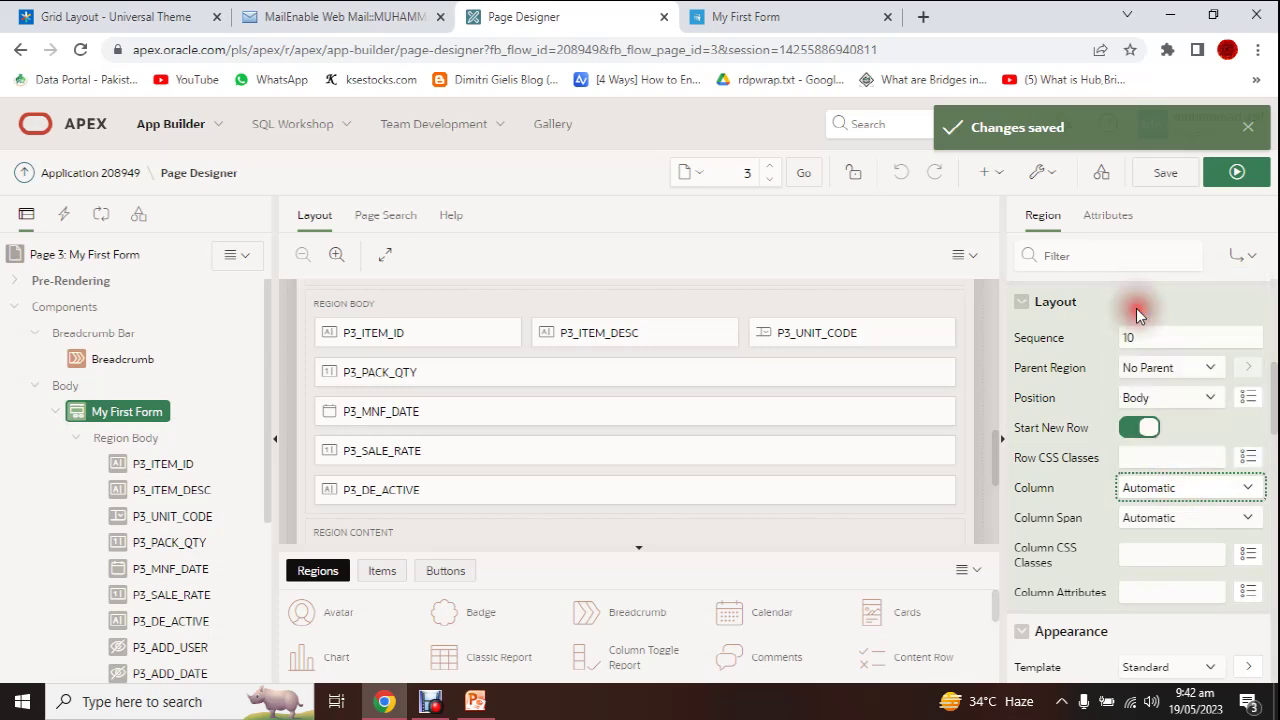
{"action": "left_click", "coordinate": [1180, 492]}
{"action": "left_click", "coordinate": [1178, 490]}
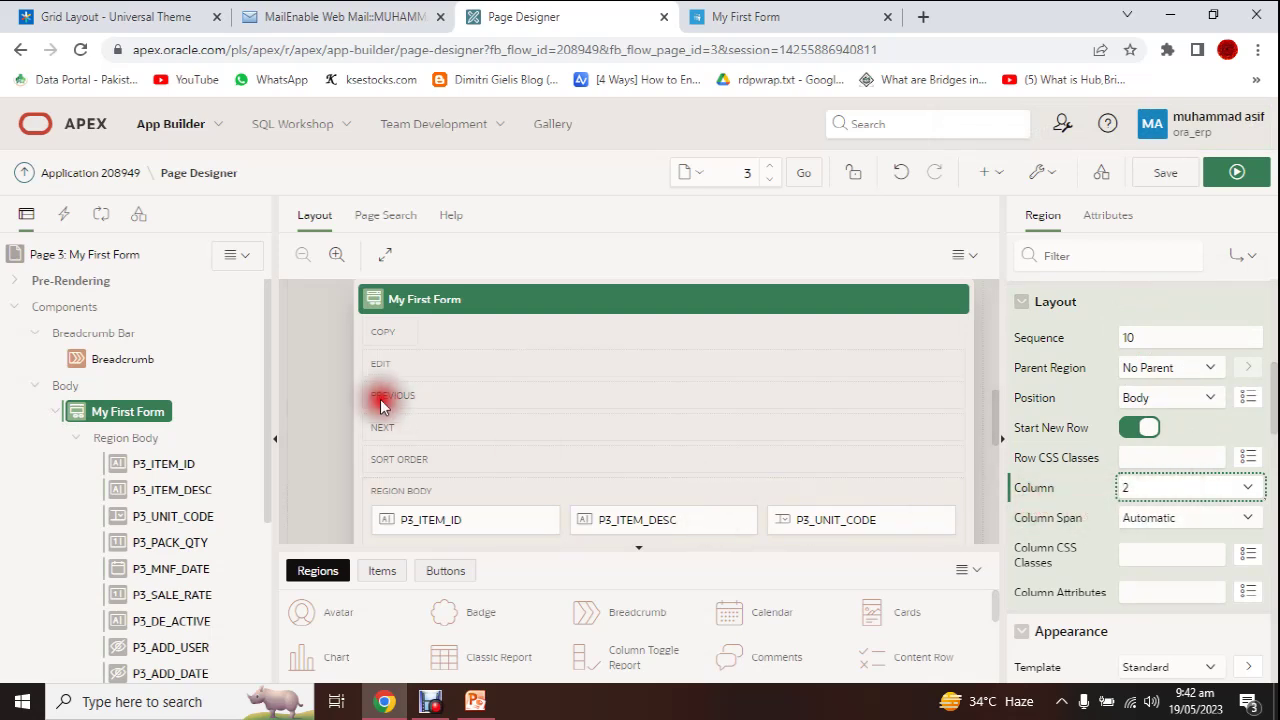
{"action": "left_click", "coordinate": [1176, 518]}
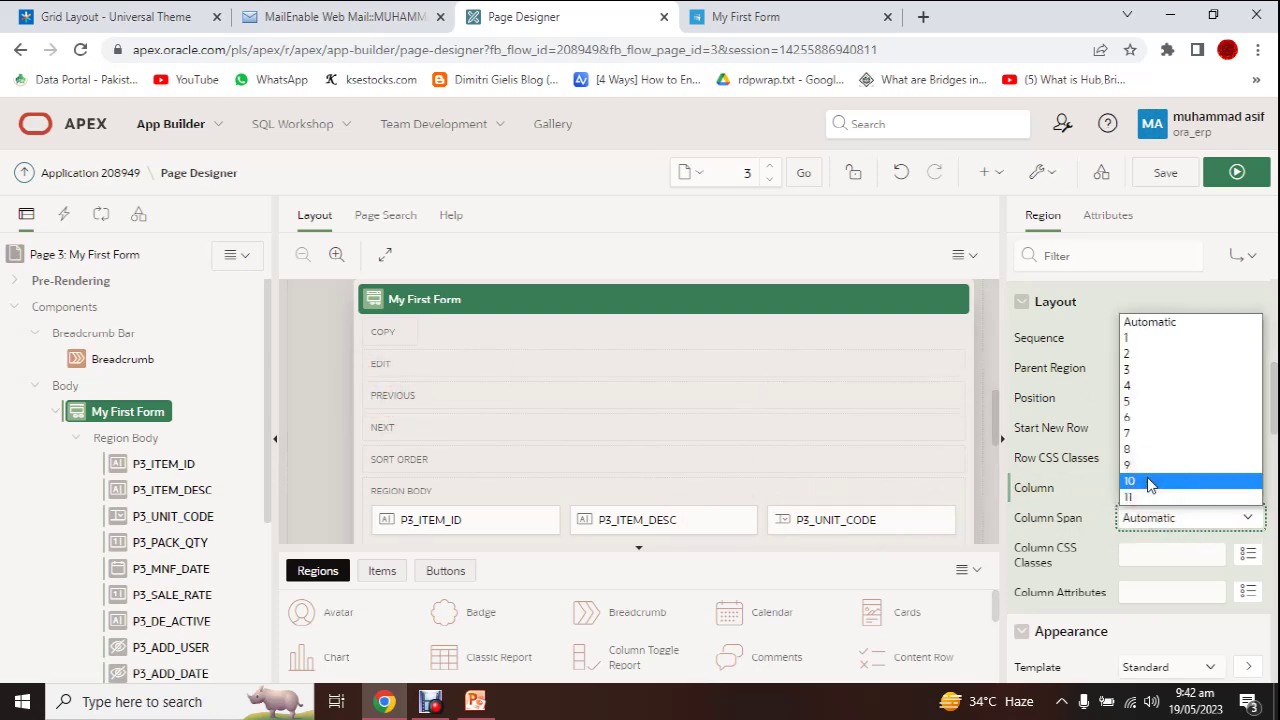
{"action": "left_click", "coordinate": [1148, 482]}
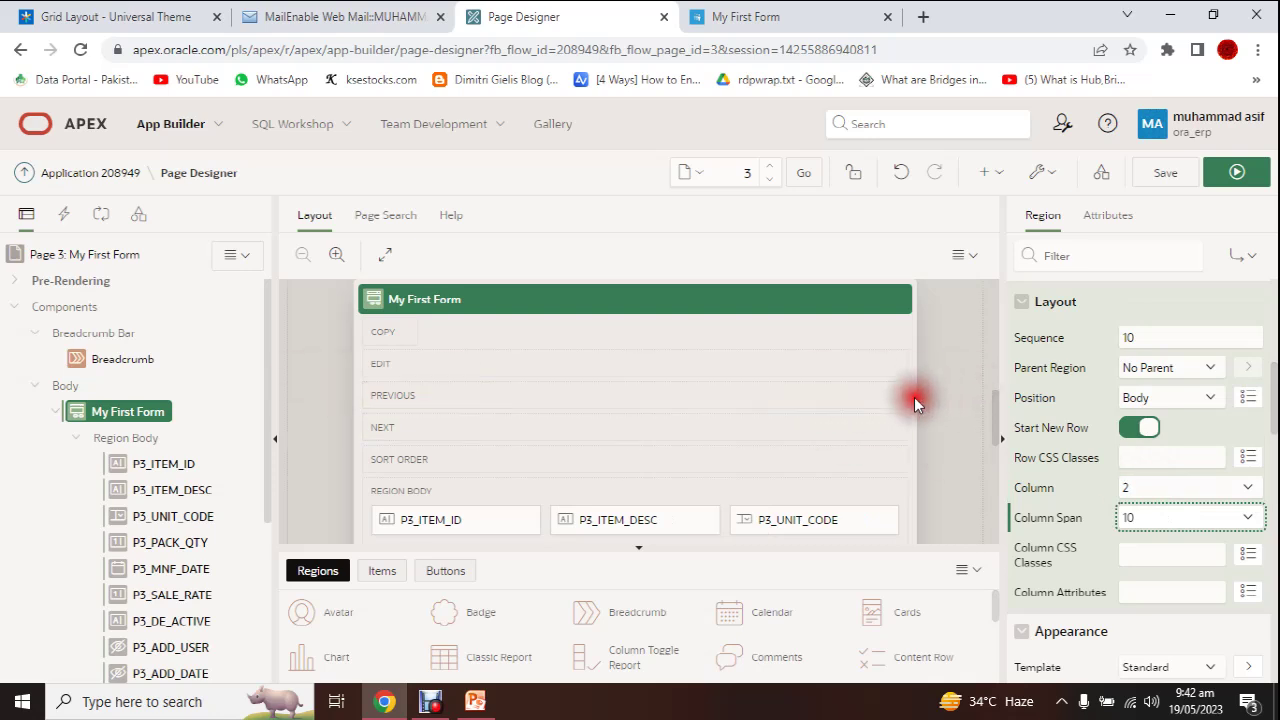
{"action": "left_click", "coordinate": [1165, 172]}
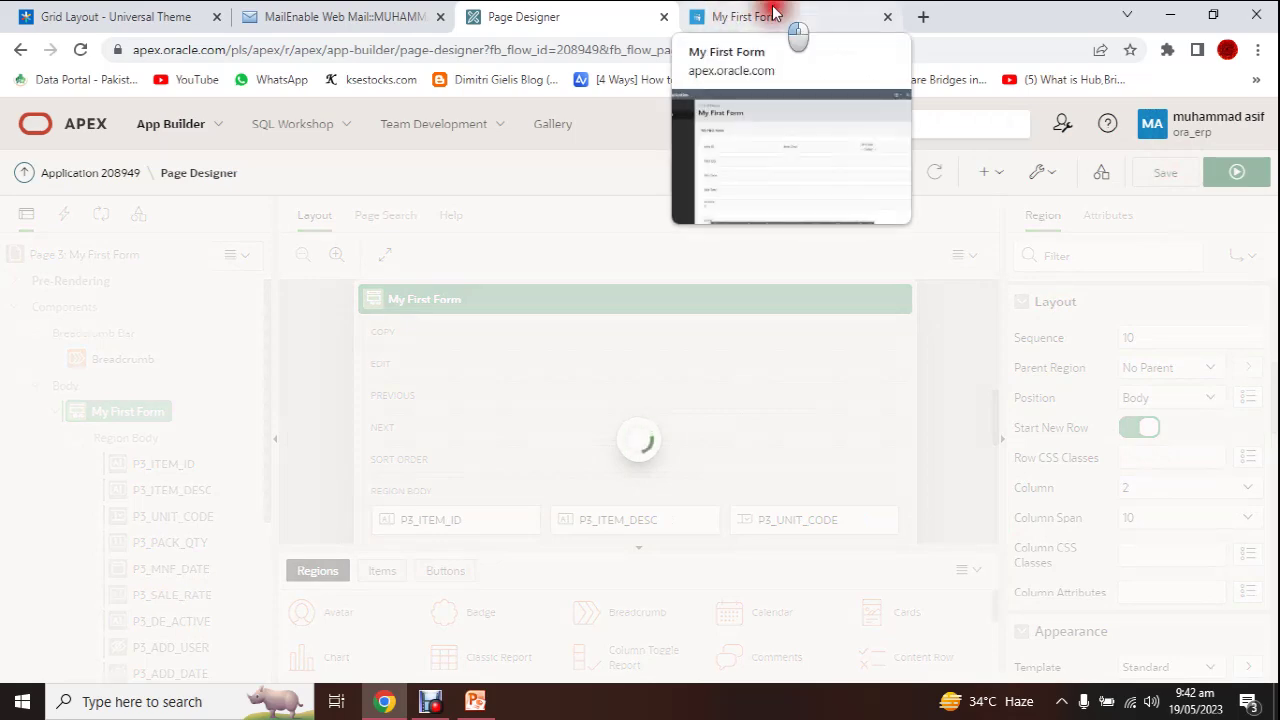
{"action": "left_click", "coordinate": [776, 18]}
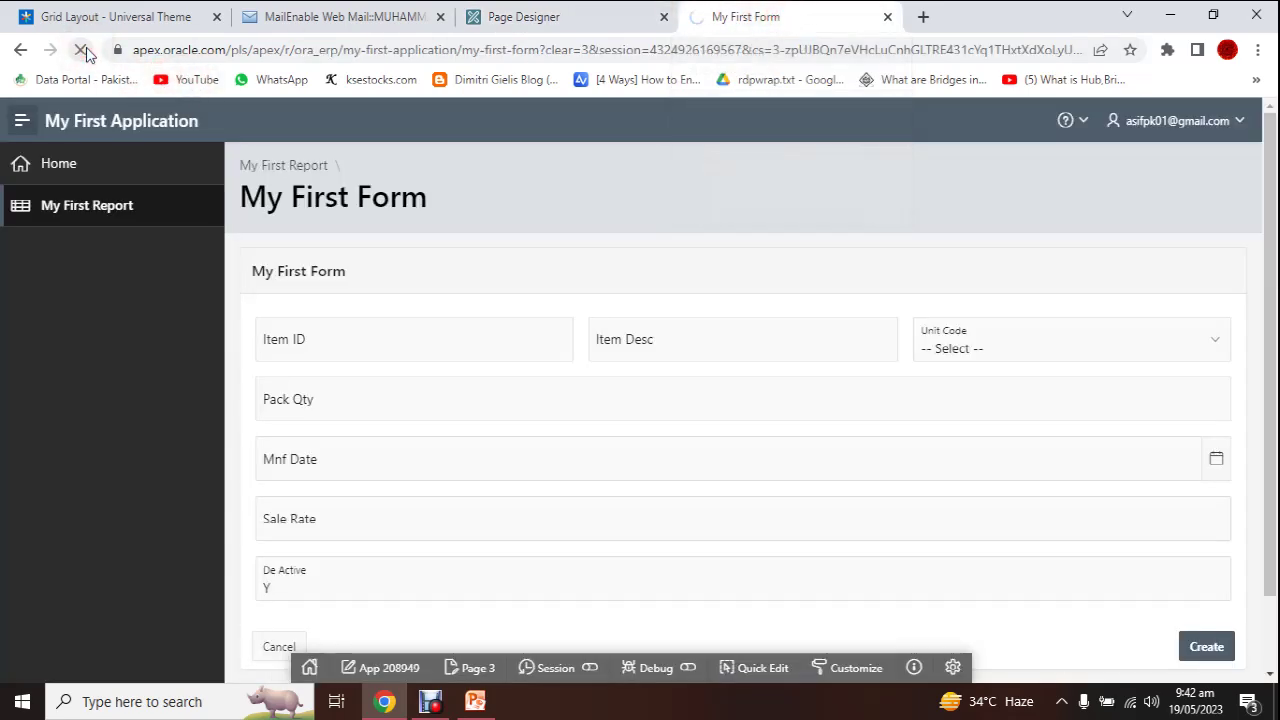
Scroll through the running form's column 2, span 10 layout, then go back to Page Designer.
{"action": "scroll", "coordinate": [1014, 263], "scroll_direction": "down", "scroll_amount": 1}
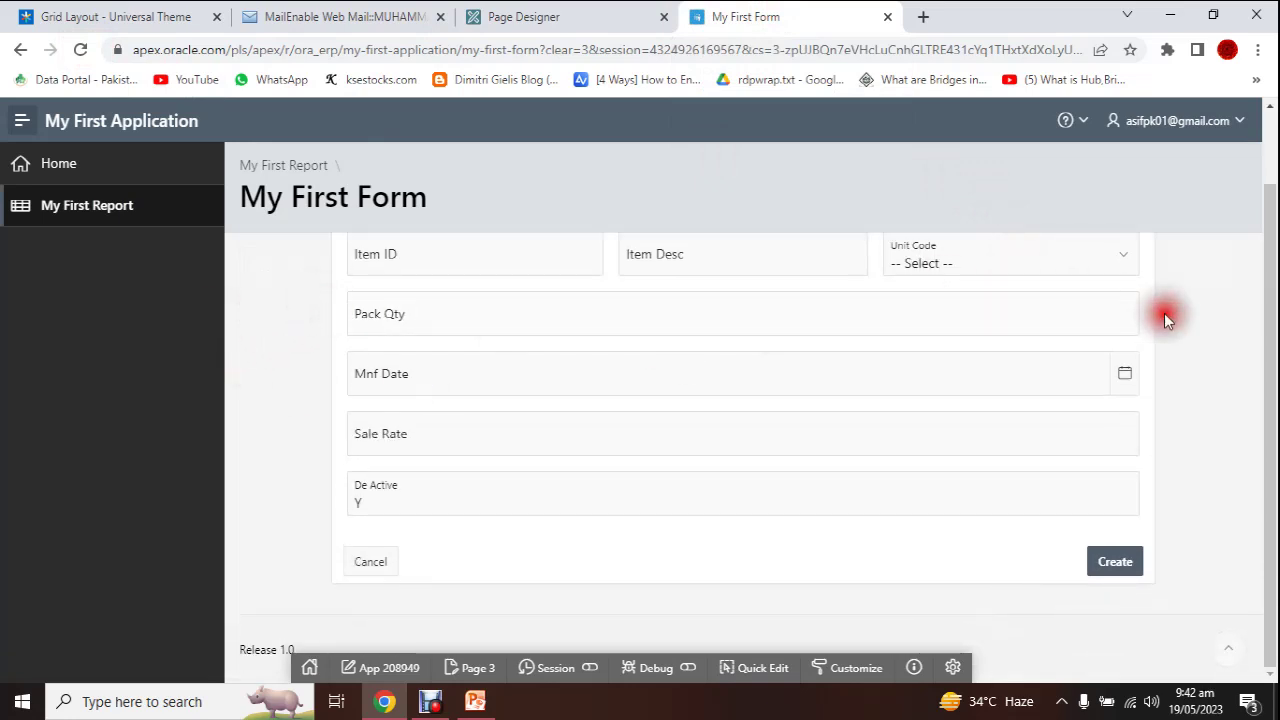
{"action": "left_click", "coordinate": [430, 701]}
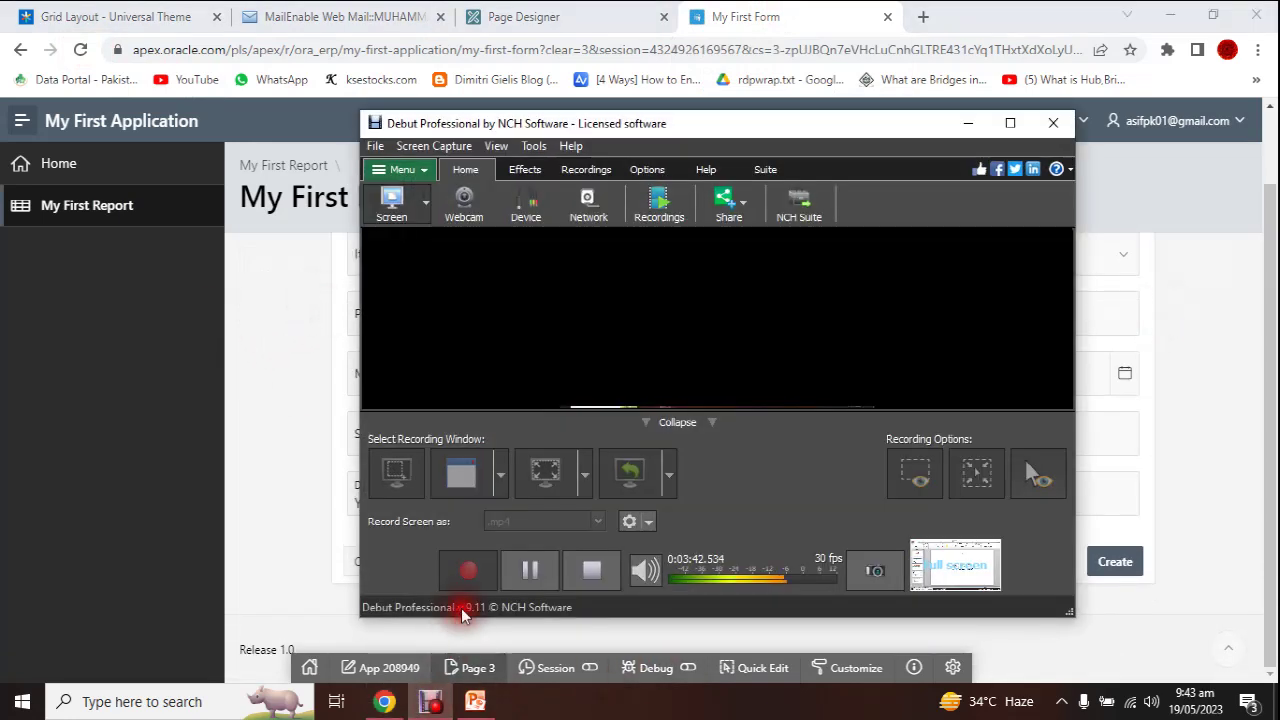
{"action": "left_click", "coordinate": [538, 573]}
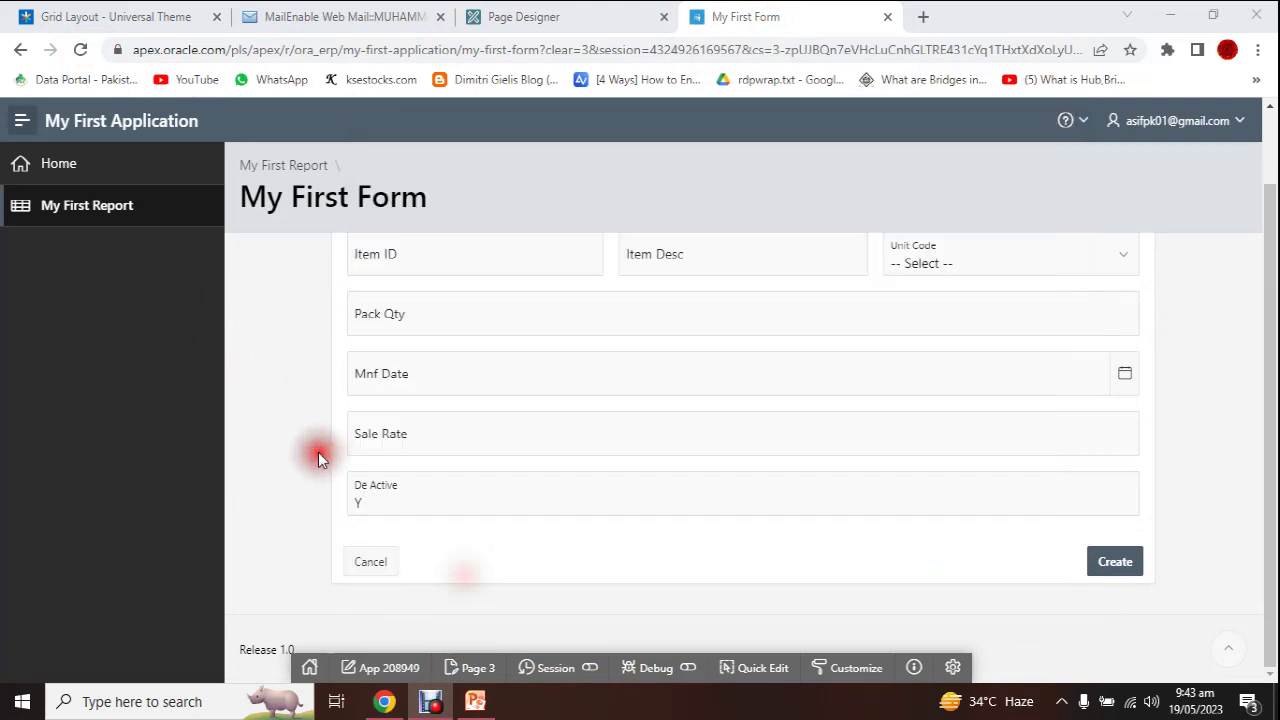
{"action": "scroll", "coordinate": [1062, 390], "scroll_direction": "up", "scroll_amount": 1}
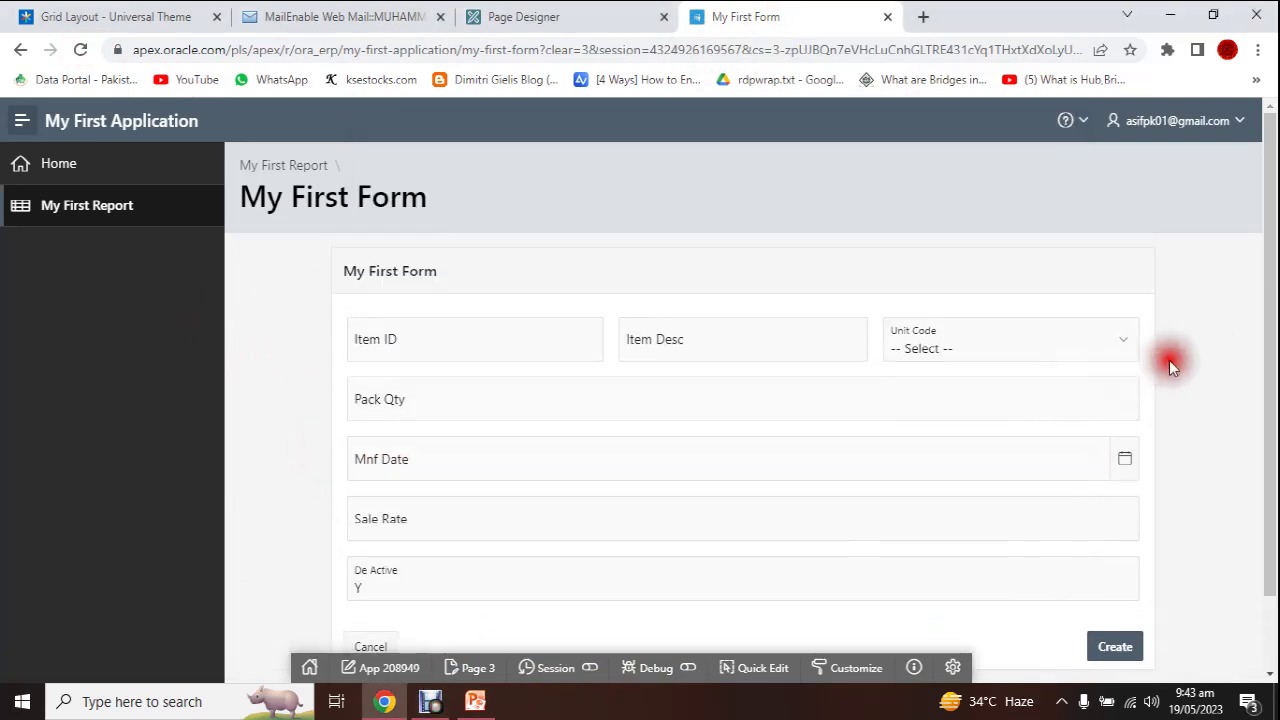
{"action": "left_click", "coordinate": [532, 16]}
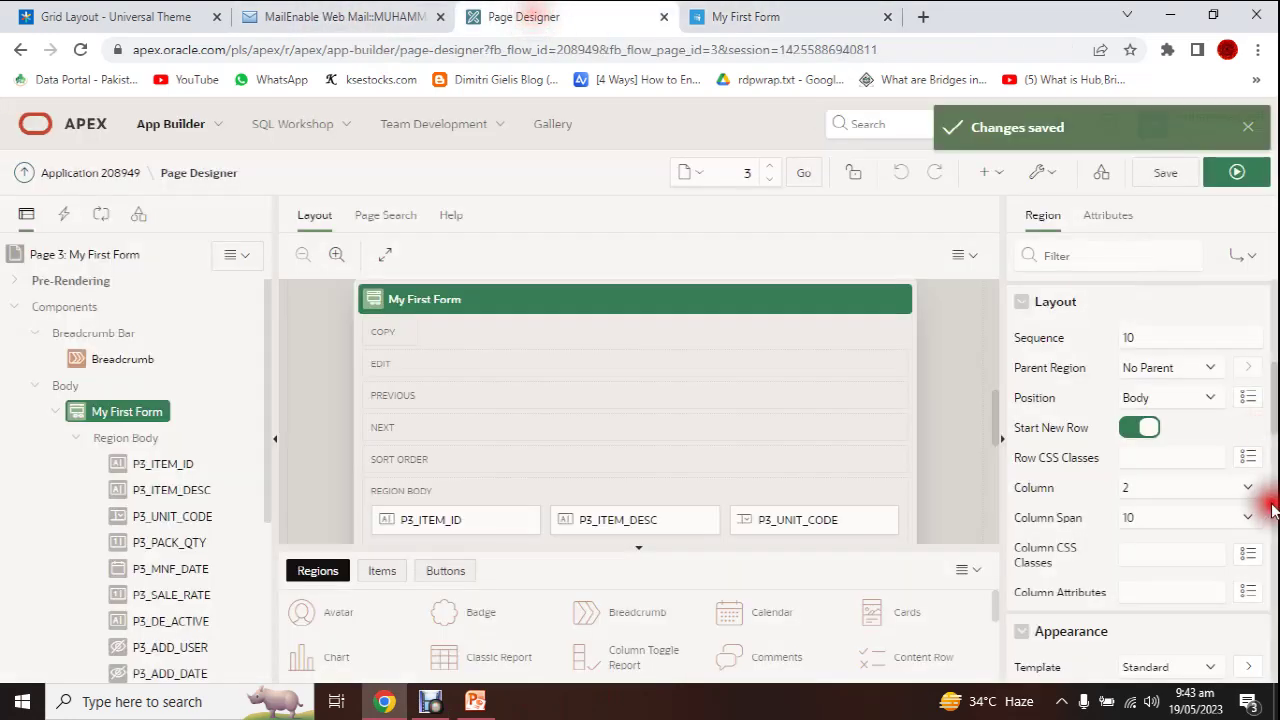
Change the region to Column Span 11 starting at Column 1, save, and view the wider form.
{"action": "left_click", "coordinate": [1155, 523]}
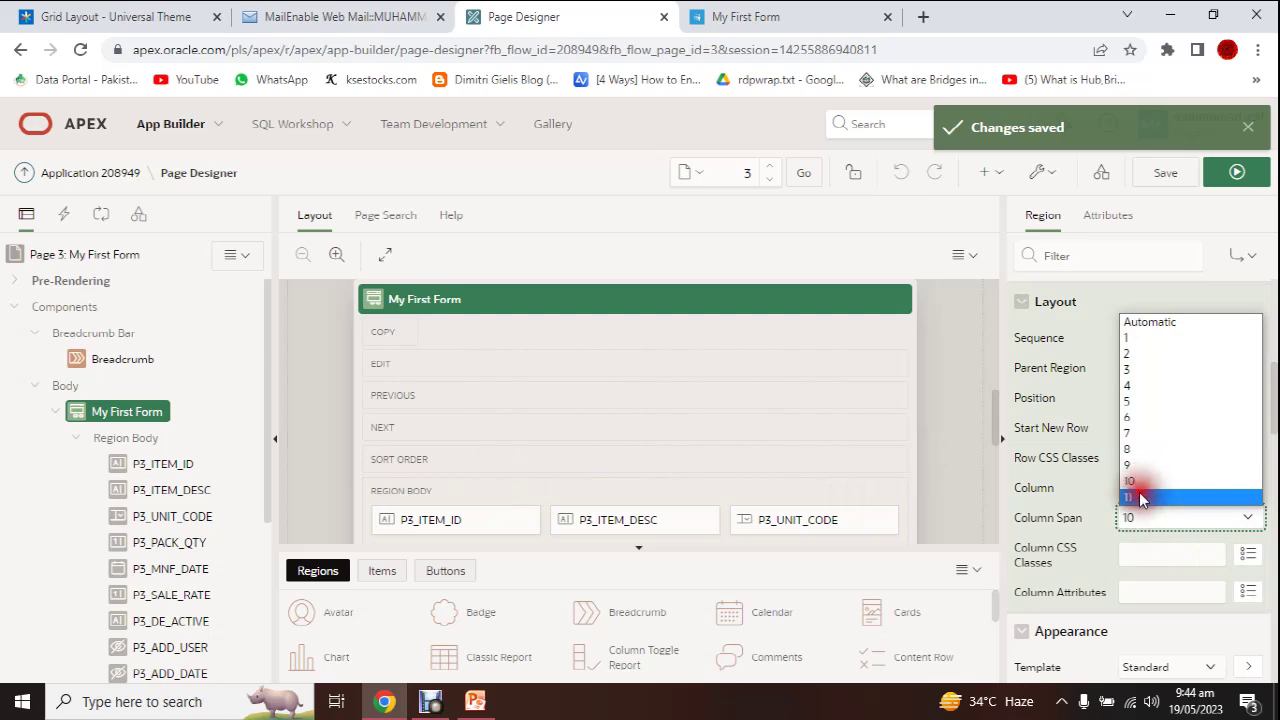
{"action": "left_click", "coordinate": [1141, 497]}
{"action": "left_click", "coordinate": [1140, 487]}
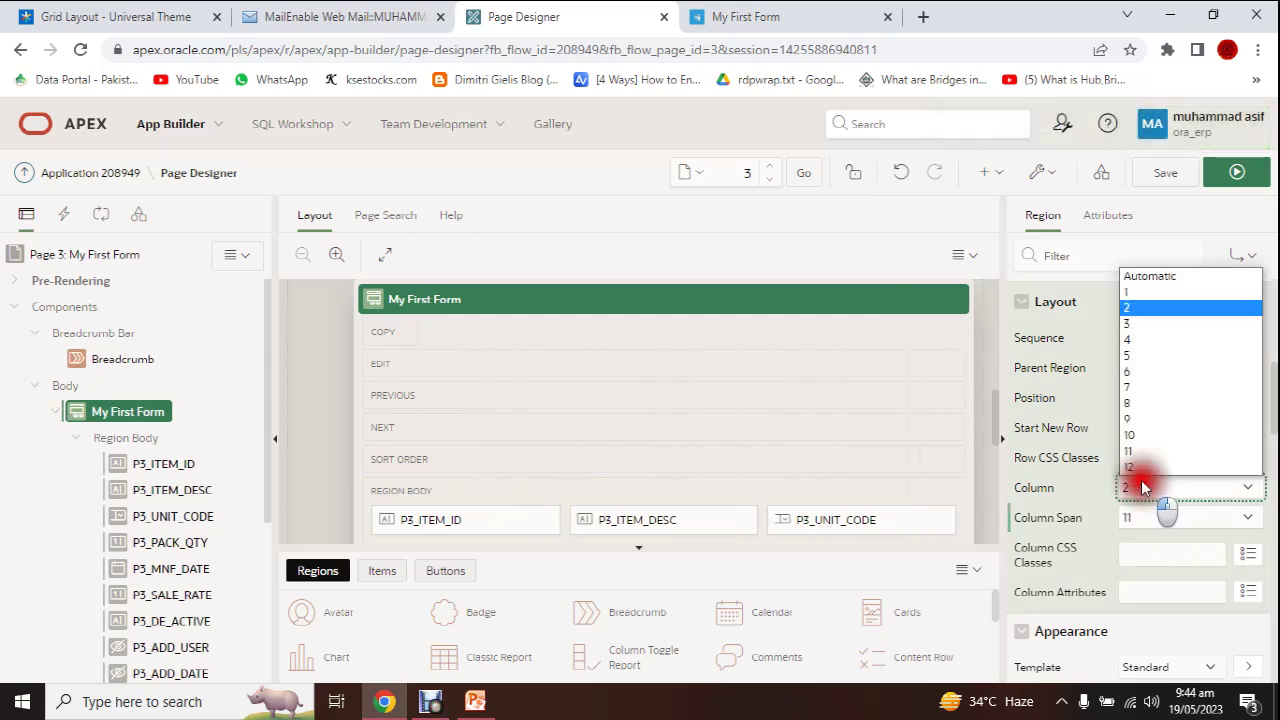
{"action": "left_click", "coordinate": [1127, 291]}
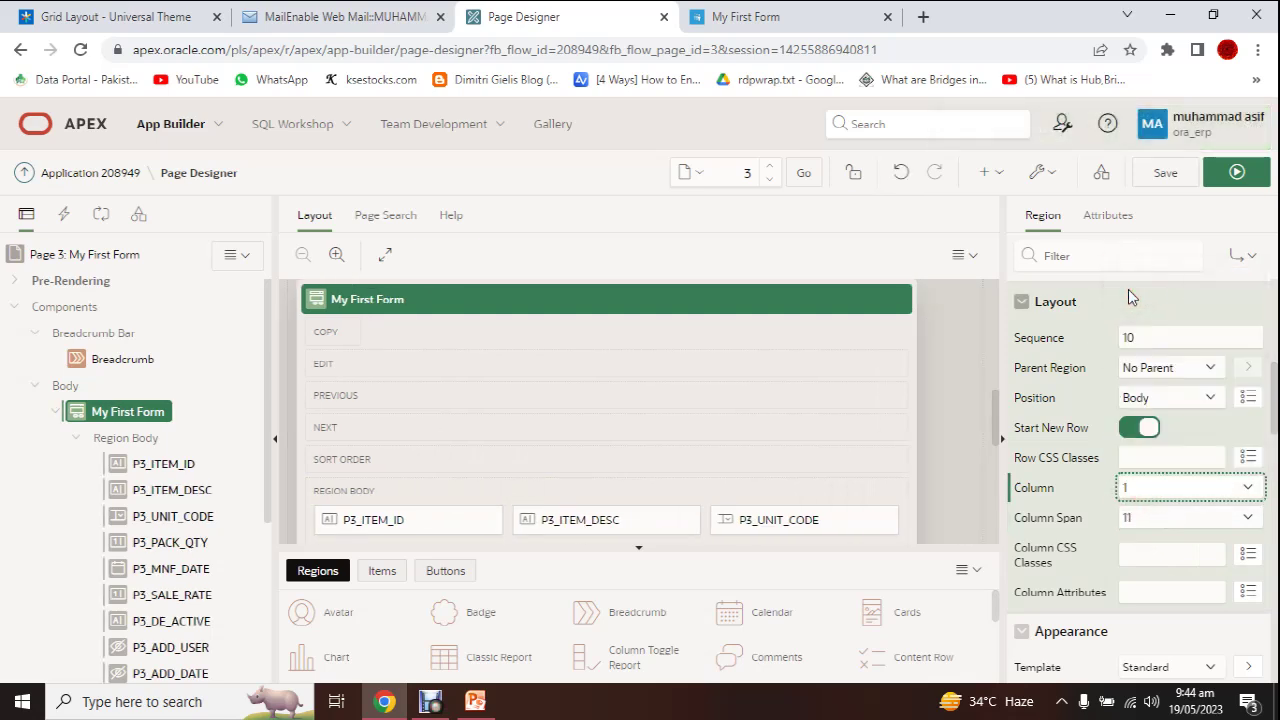
{"action": "left_click", "coordinate": [1165, 172]}
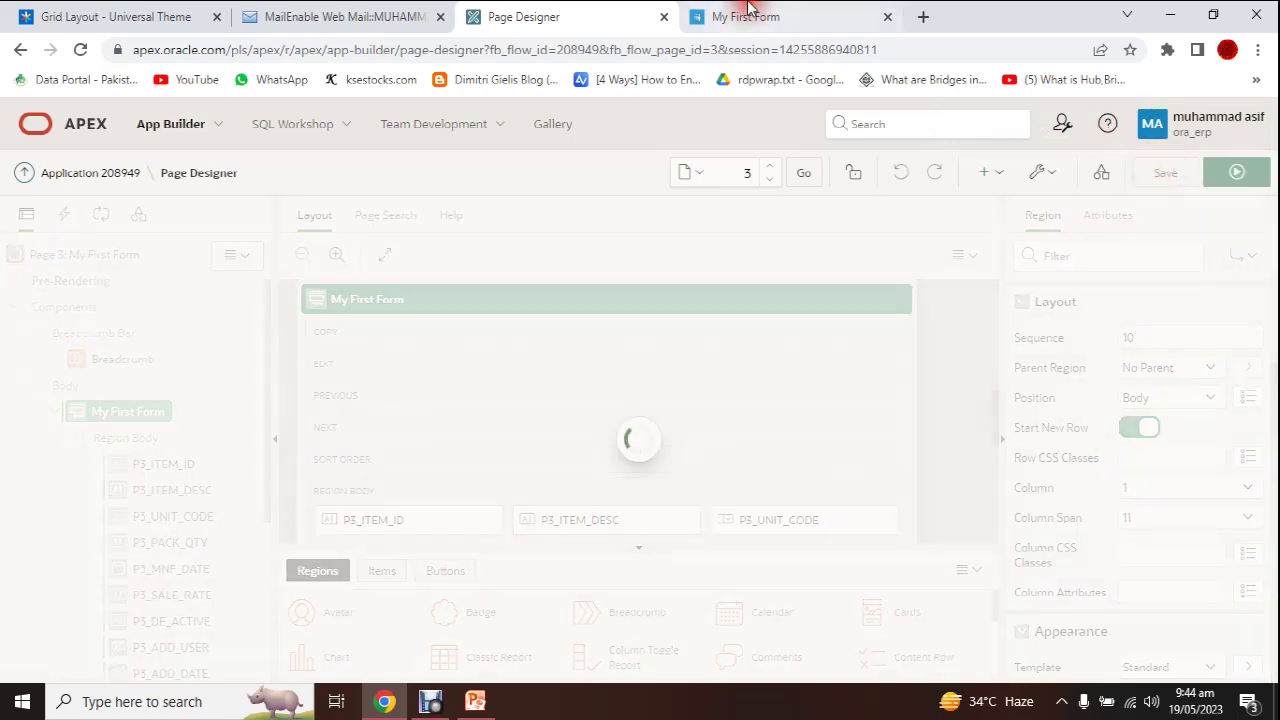
{"action": "left_click", "coordinate": [757, 16]}
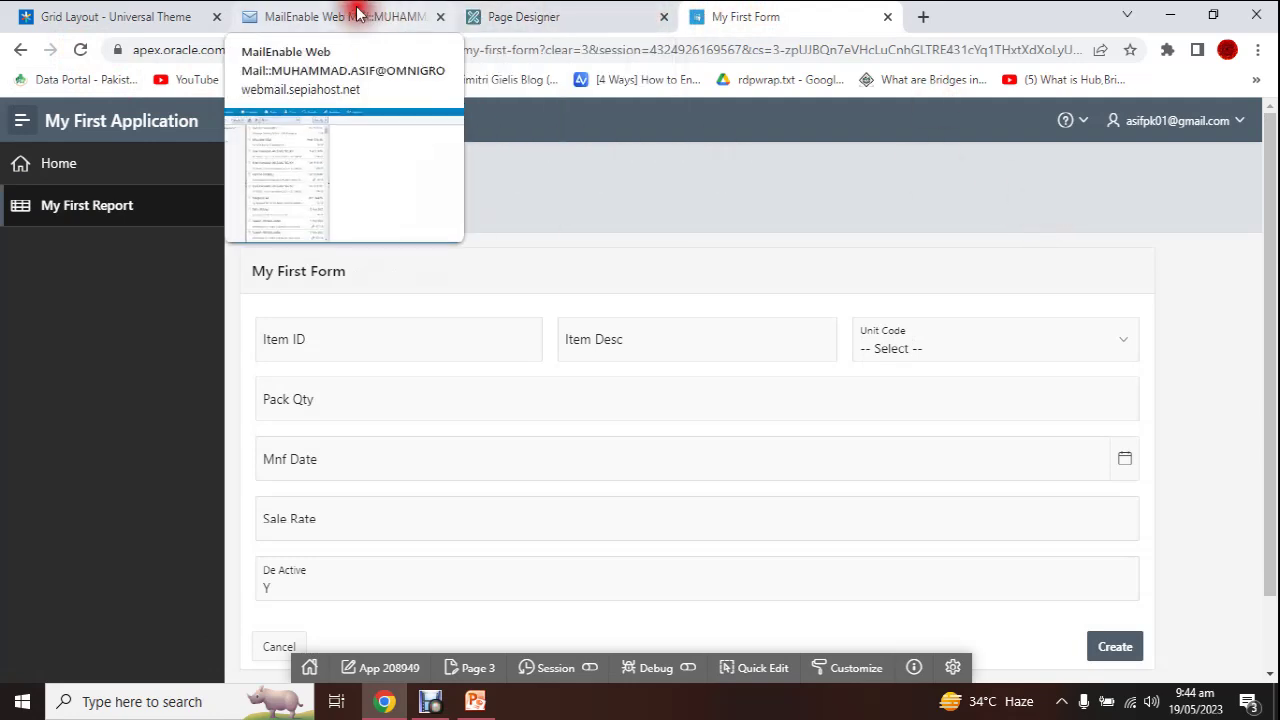
Back in Page Designer, select the My First Form region and scroll to its properties.
{"action": "left_click", "coordinate": [508, 16]}
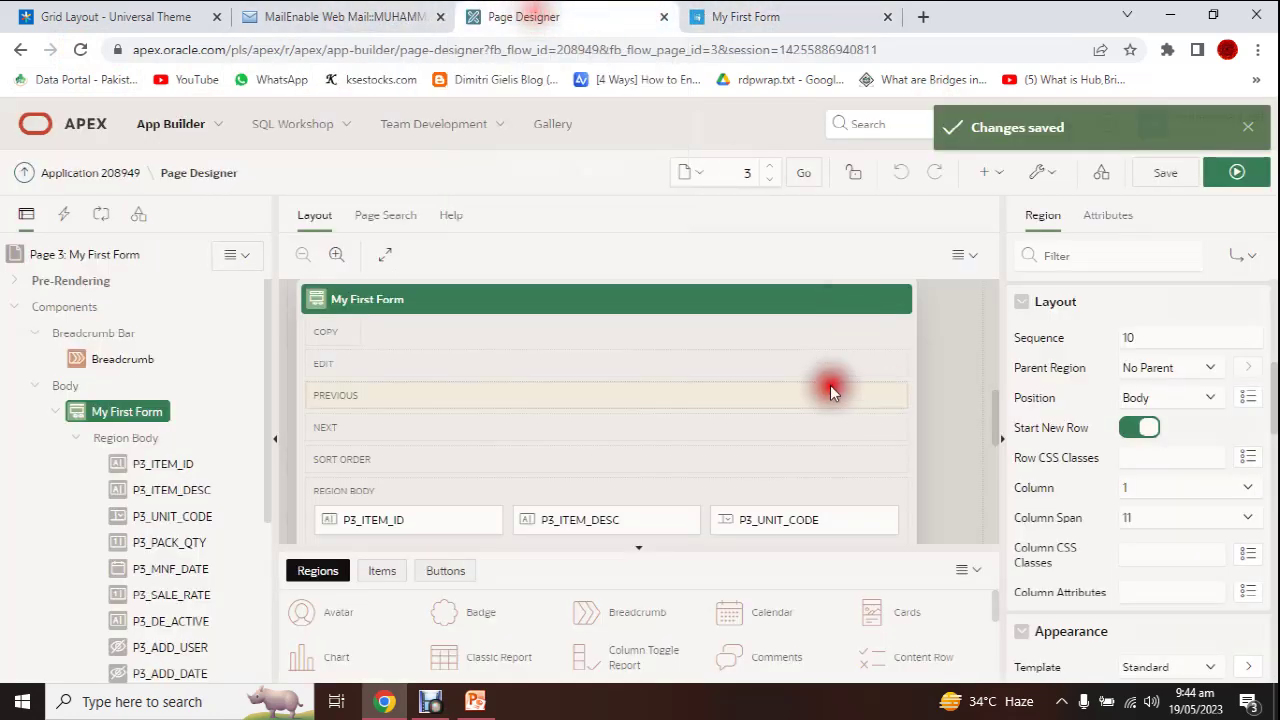
{"action": "scroll", "coordinate": [576, 390], "scroll_direction": "up", "scroll_amount": 1}
{"action": "left_click", "coordinate": [160, 463]}
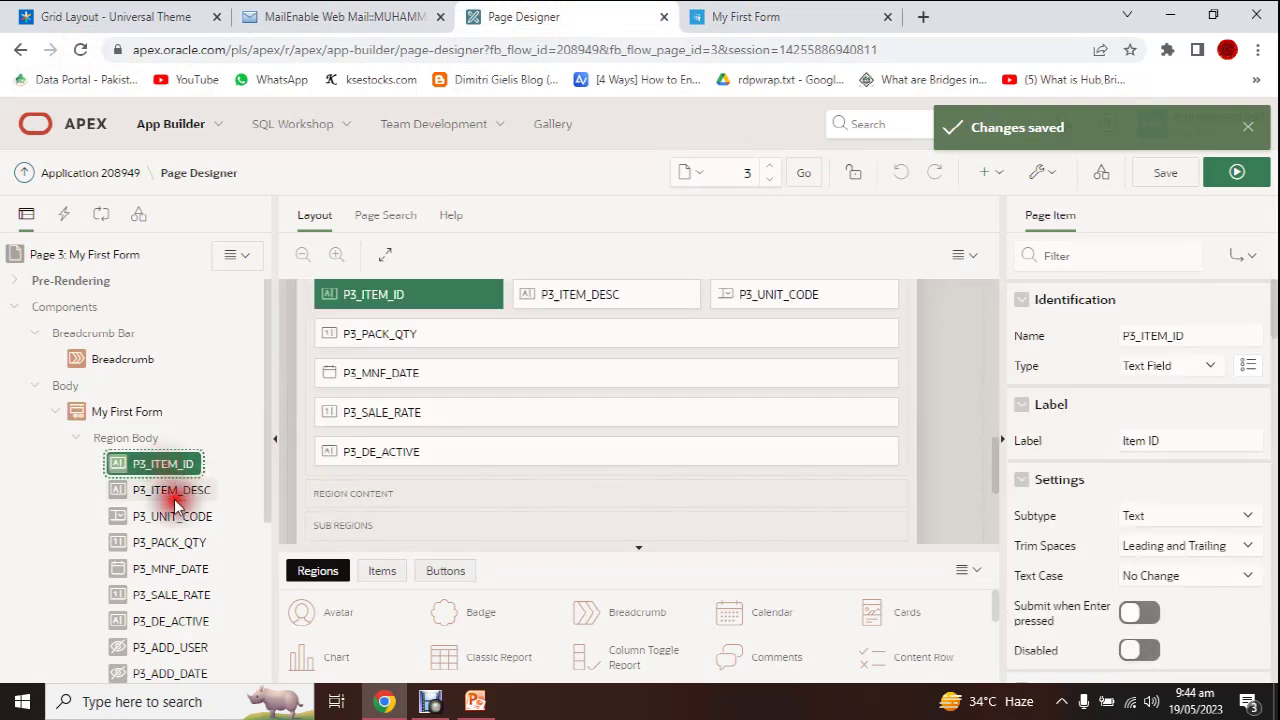
{"action": "scroll", "coordinate": [586, 417], "scroll_direction": "up", "scroll_amount": 2}
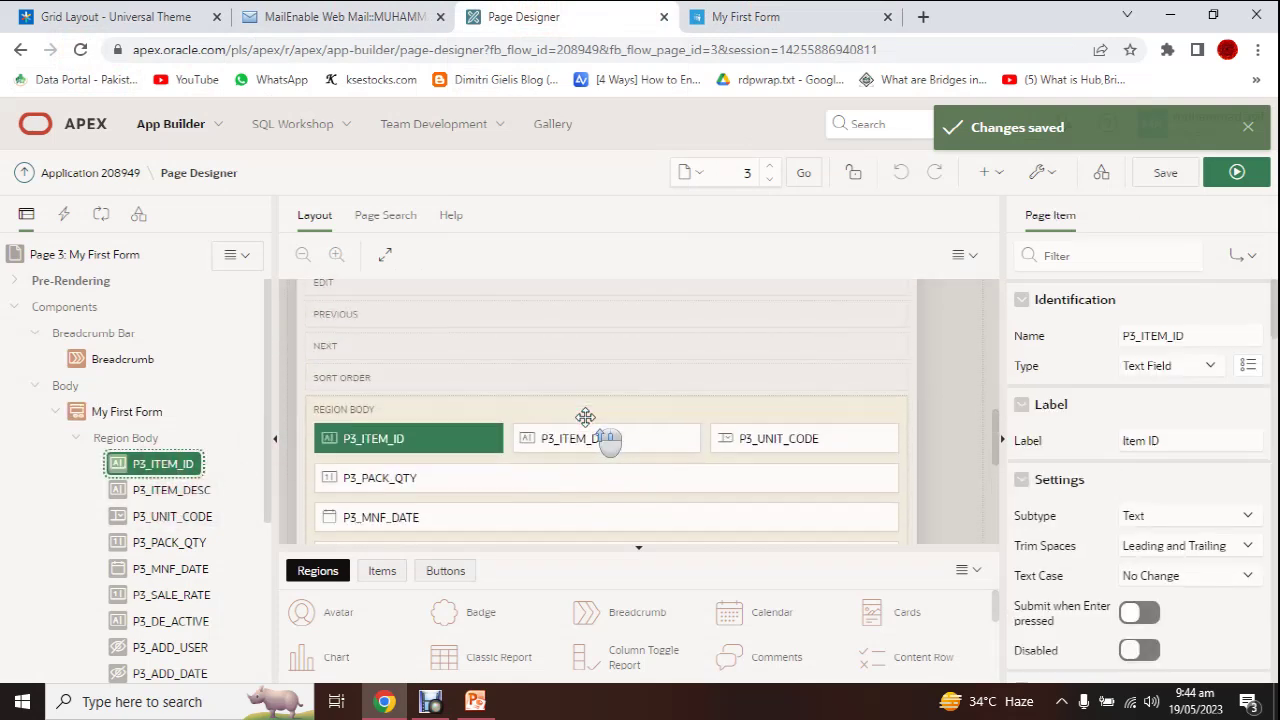
{"action": "scroll", "coordinate": [585, 419], "scroll_direction": "down", "scroll_amount": 1}
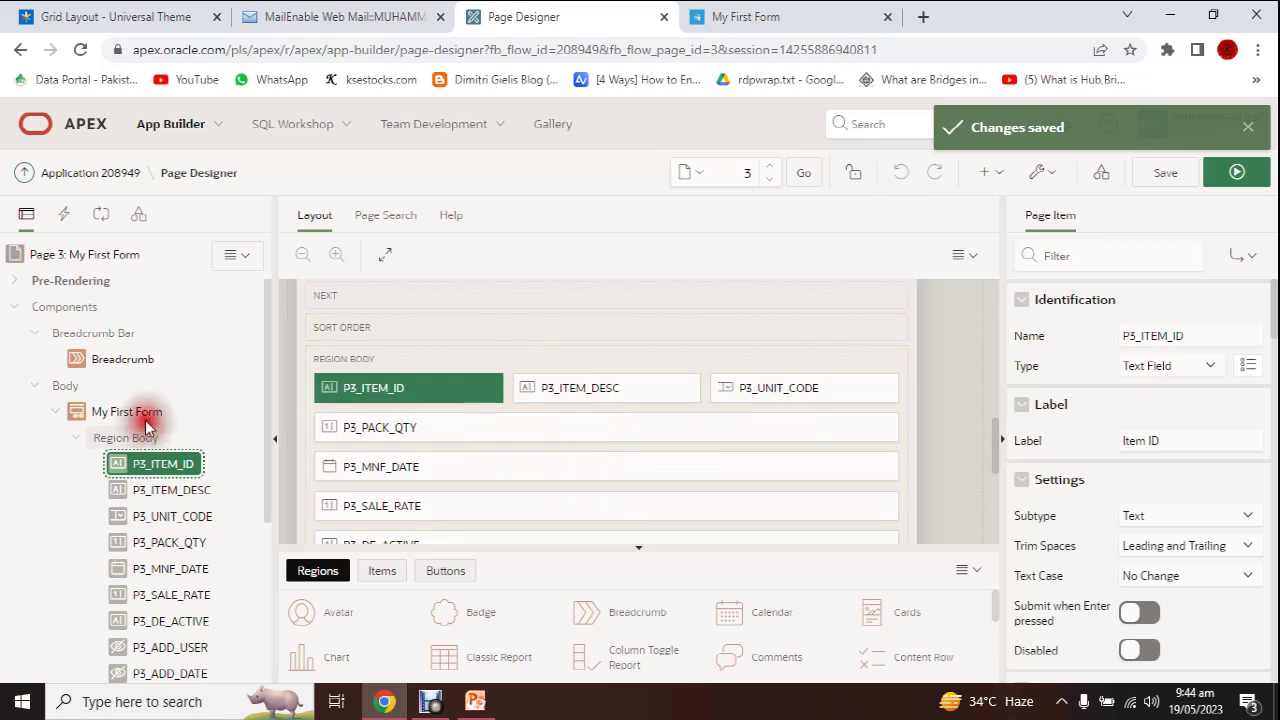
{"action": "left_click", "coordinate": [130, 412]}
{"action": "scroll", "coordinate": [1200, 490], "scroll_direction": "down", "scroll_amount": 3}
{"action": "scroll", "coordinate": [1200, 490], "scroll_direction": "down", "scroll_amount": 5}
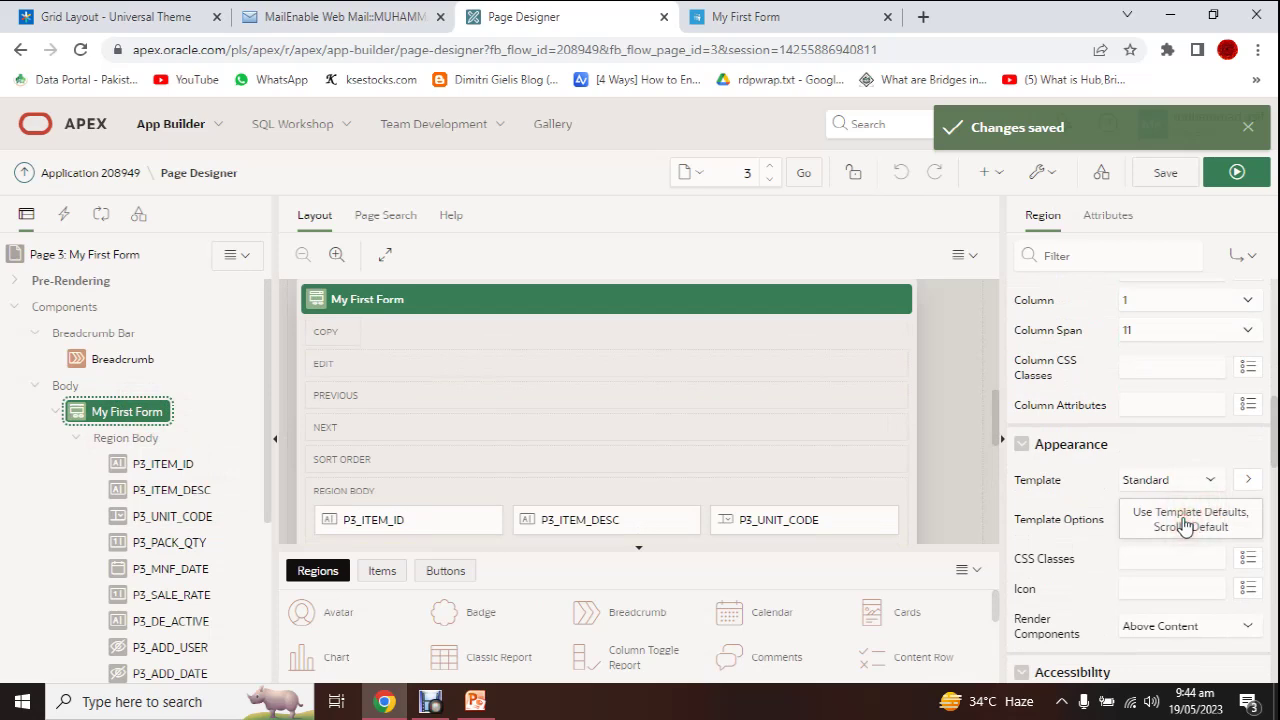
Keep the region Template as Standard, save the page, and run it.
{"action": "left_click", "coordinate": [1211, 481]}
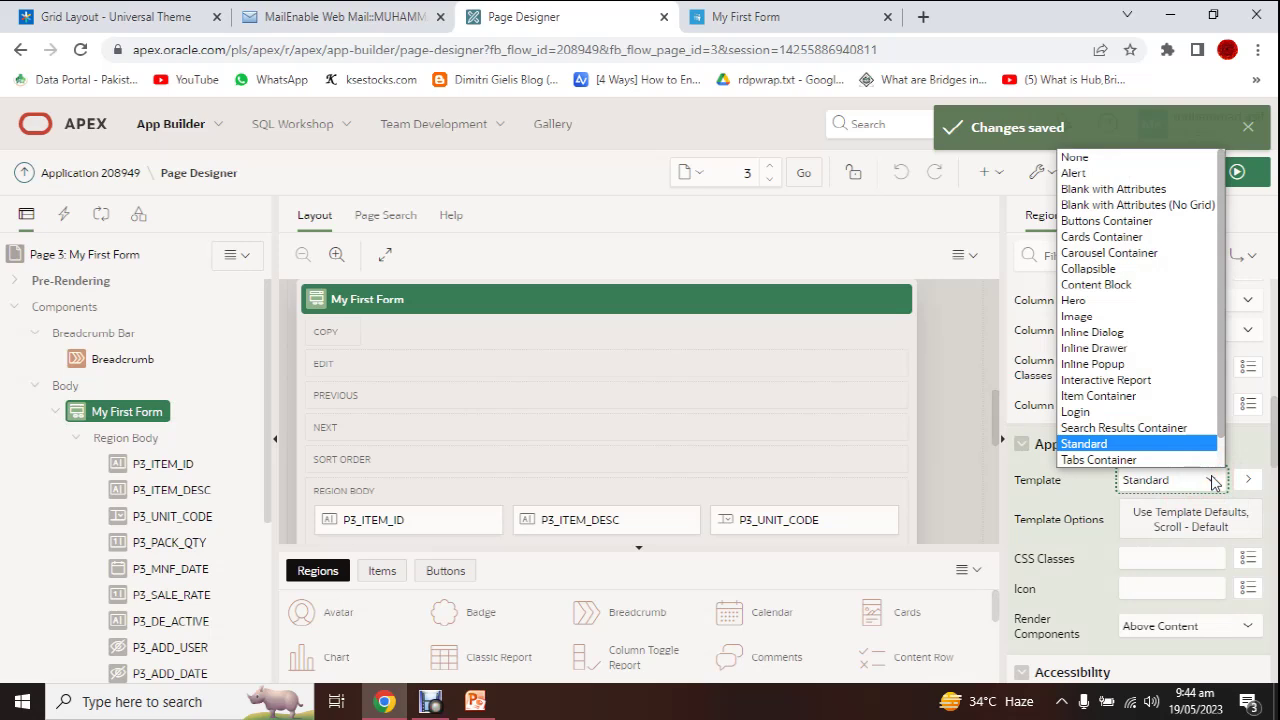
{"action": "left_click", "coordinate": [1213, 482]}
{"action": "left_click", "coordinate": [717, 433]}
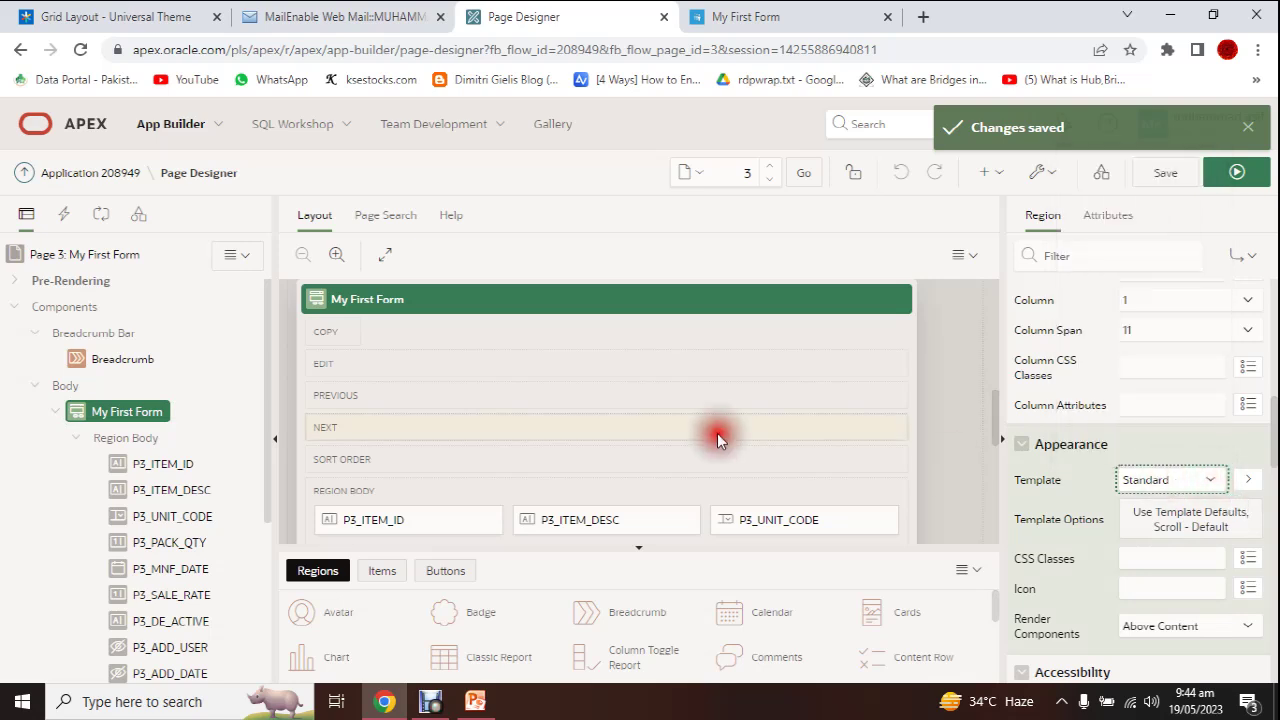
{"action": "scroll", "coordinate": [640, 470], "scroll_direction": "up", "scroll_amount": 1}
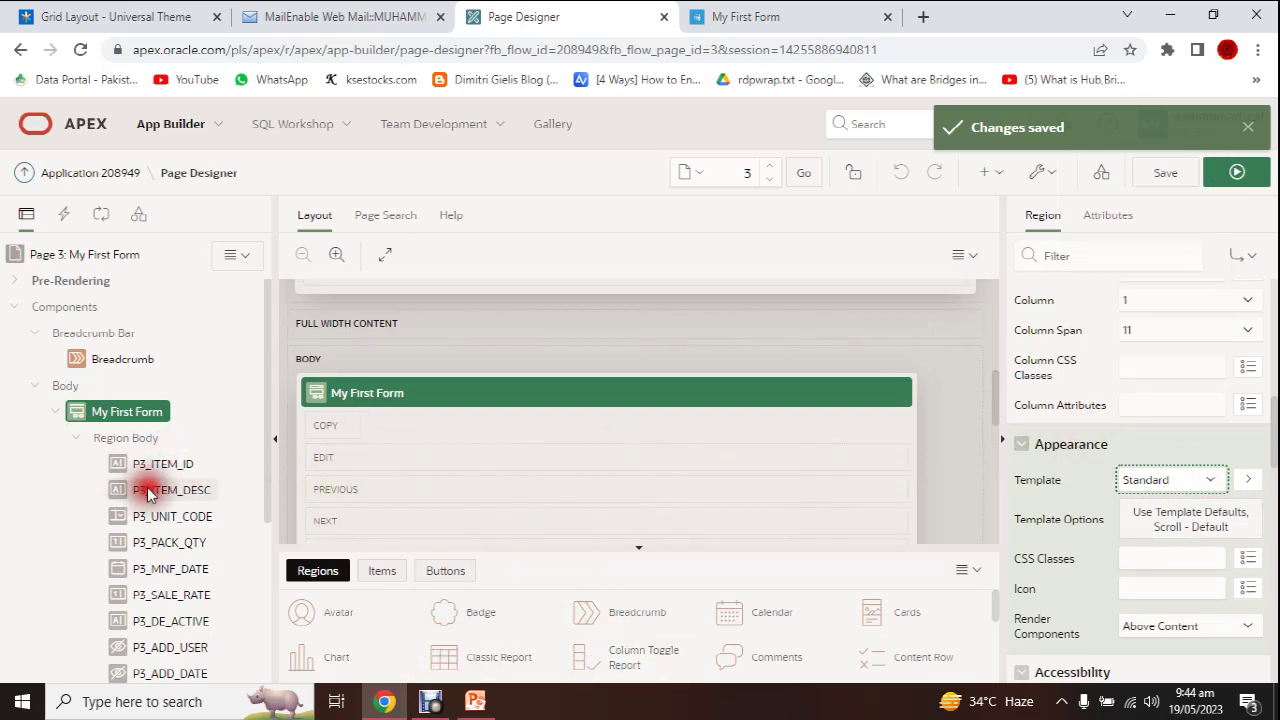
{"action": "left_click", "coordinate": [82, 416]}
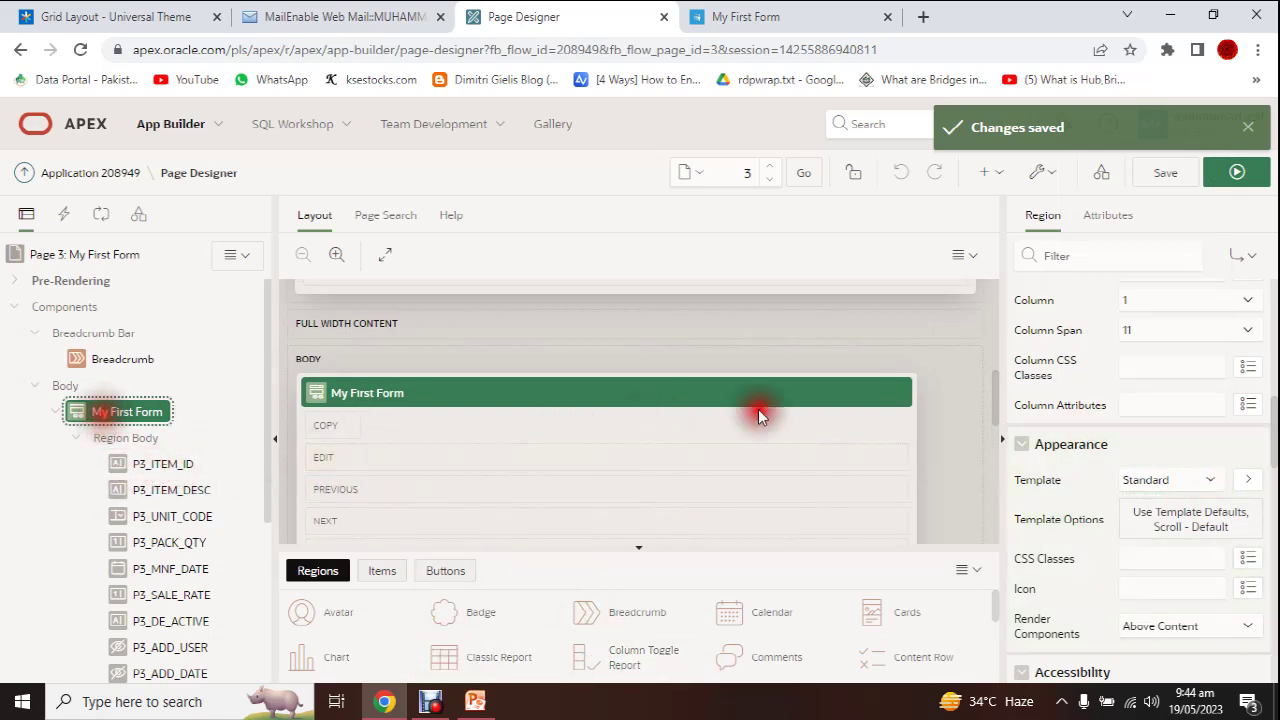
{"action": "scroll", "coordinate": [1199, 403], "scroll_direction": "down", "scroll_amount": 2}
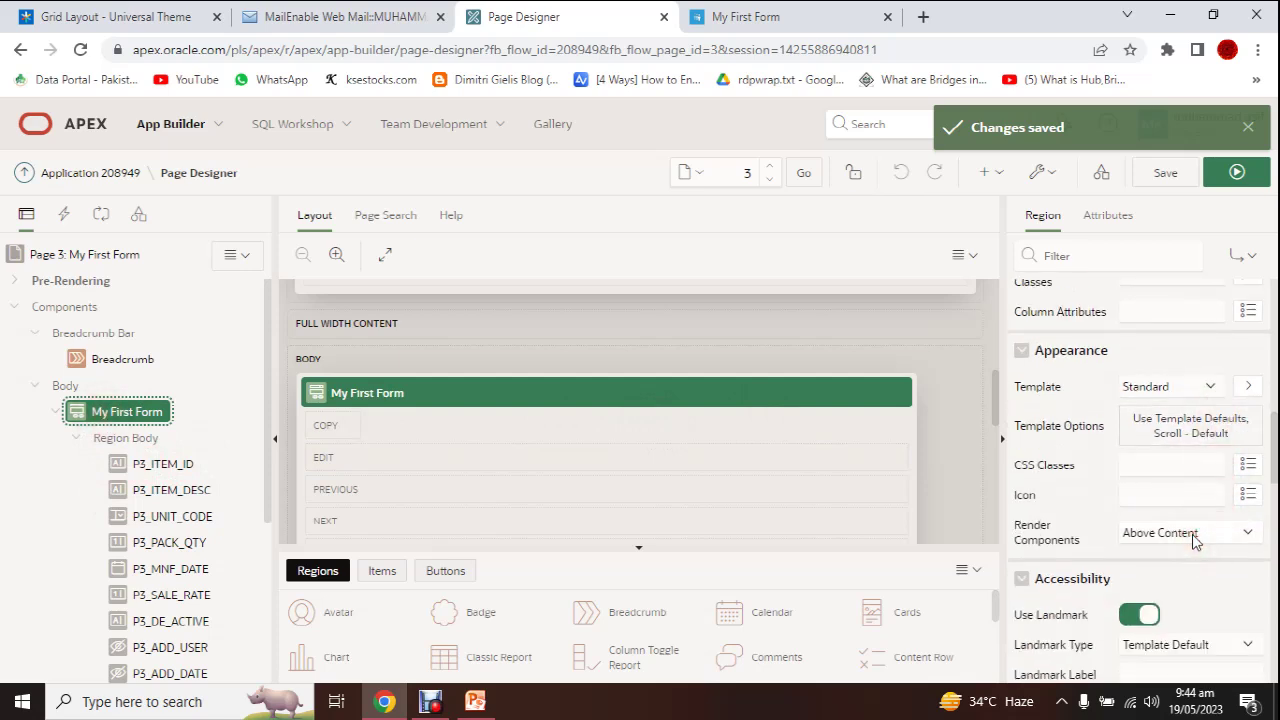
{"action": "scroll", "coordinate": [1200, 508], "scroll_direction": "up", "scroll_amount": 6}
{"action": "scroll", "coordinate": [1202, 491], "scroll_direction": "up", "scroll_amount": 5}
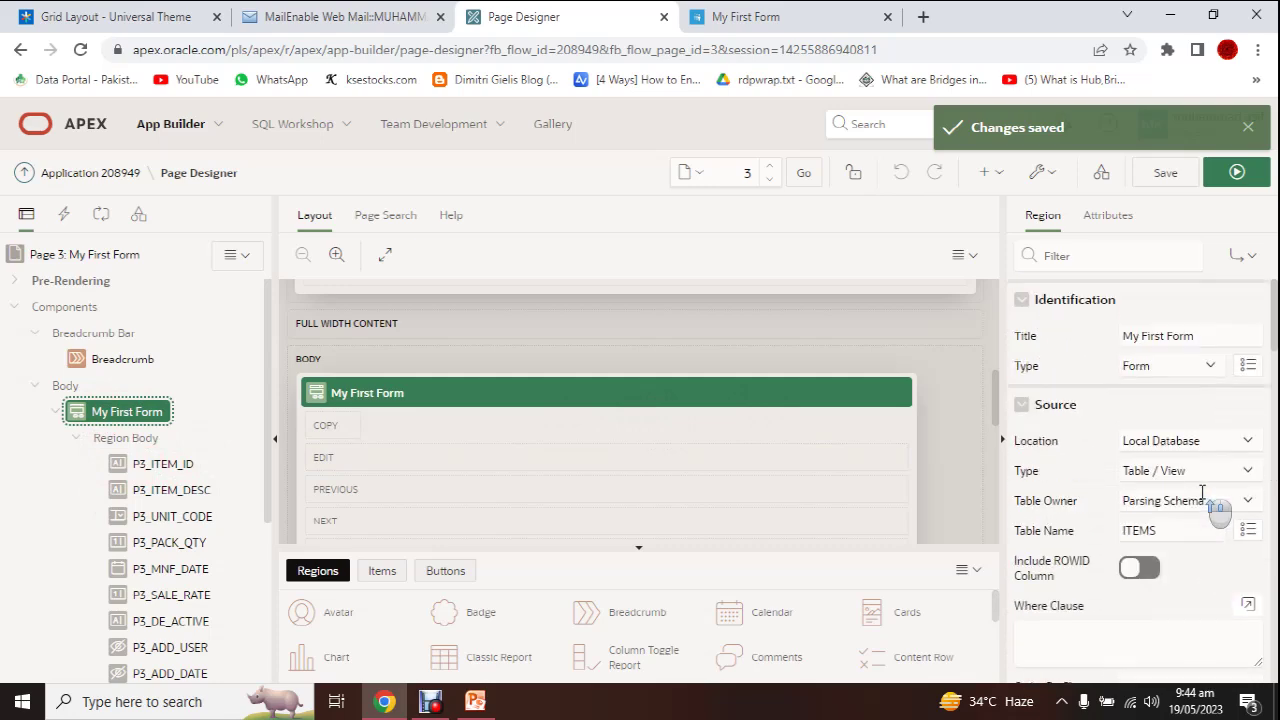
{"action": "scroll", "coordinate": [1202, 491], "scroll_direction": "down", "scroll_amount": 6}
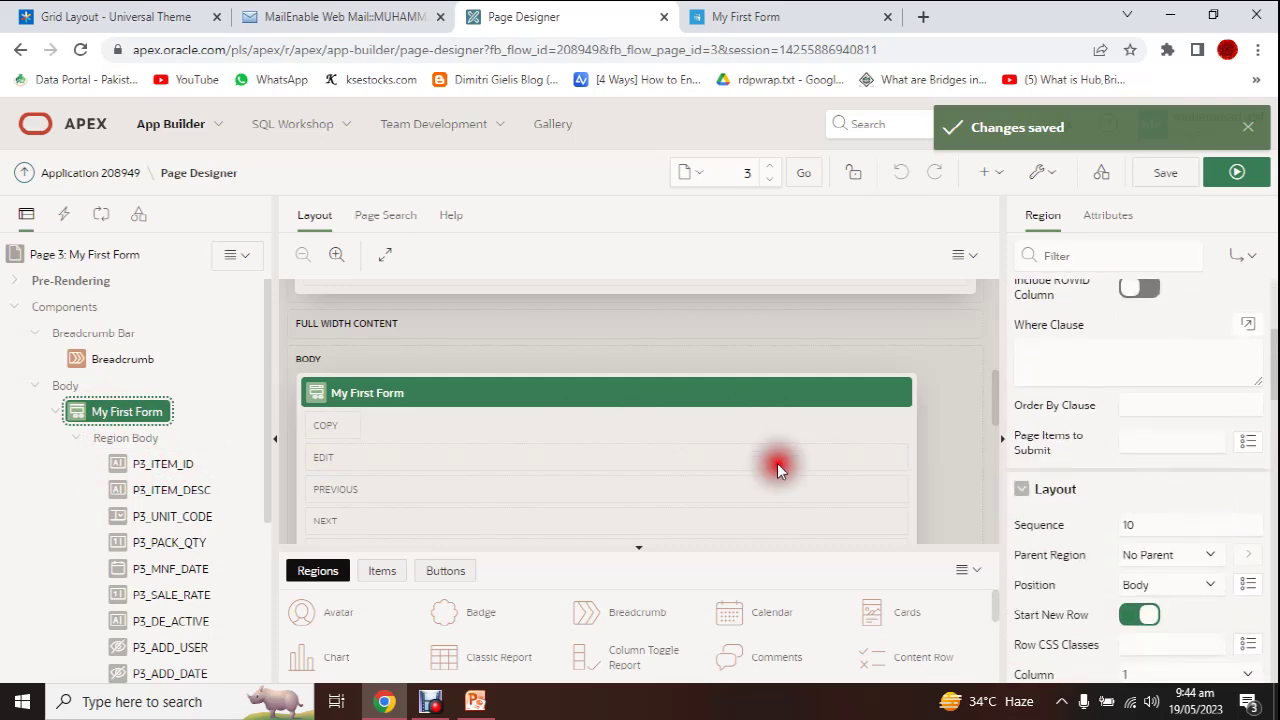
{"action": "left_click", "coordinate": [1170, 173]}
{"action": "left_click", "coordinate": [1232, 172]}
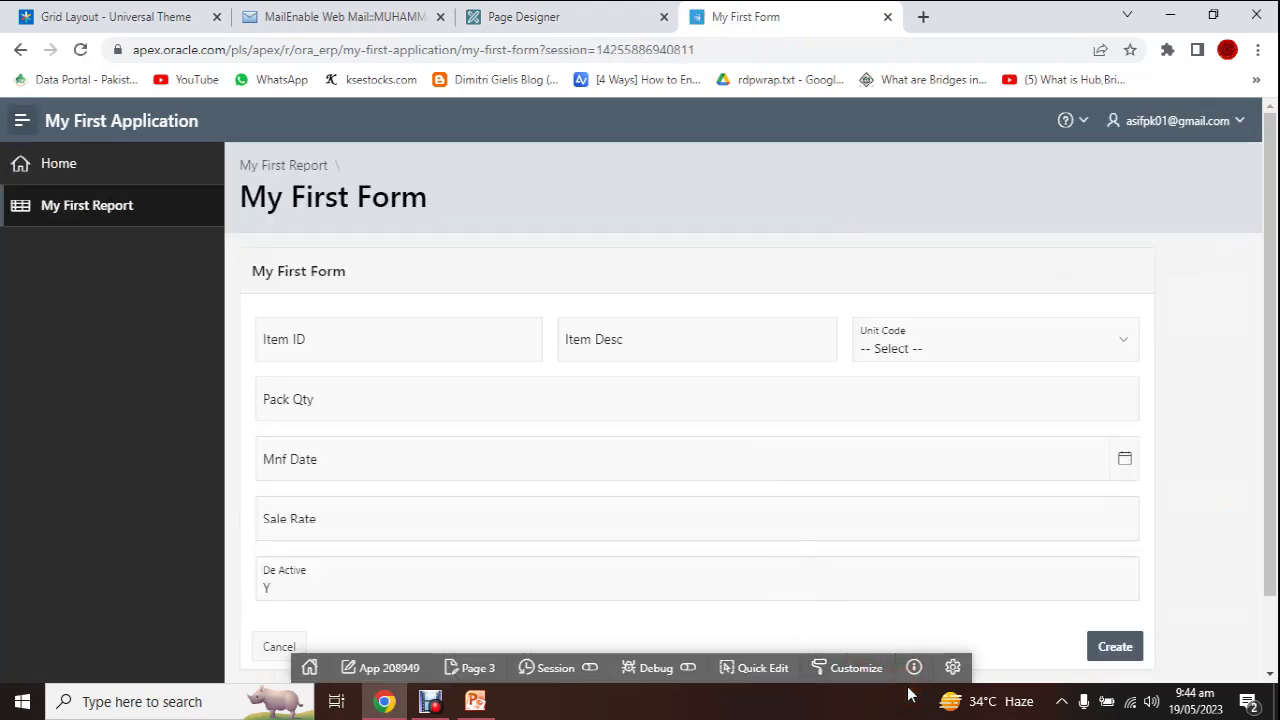
With Quick Edit on, open the region's Live Template Options and cancel without changes.
{"action": "left_click", "coordinate": [765, 670]}
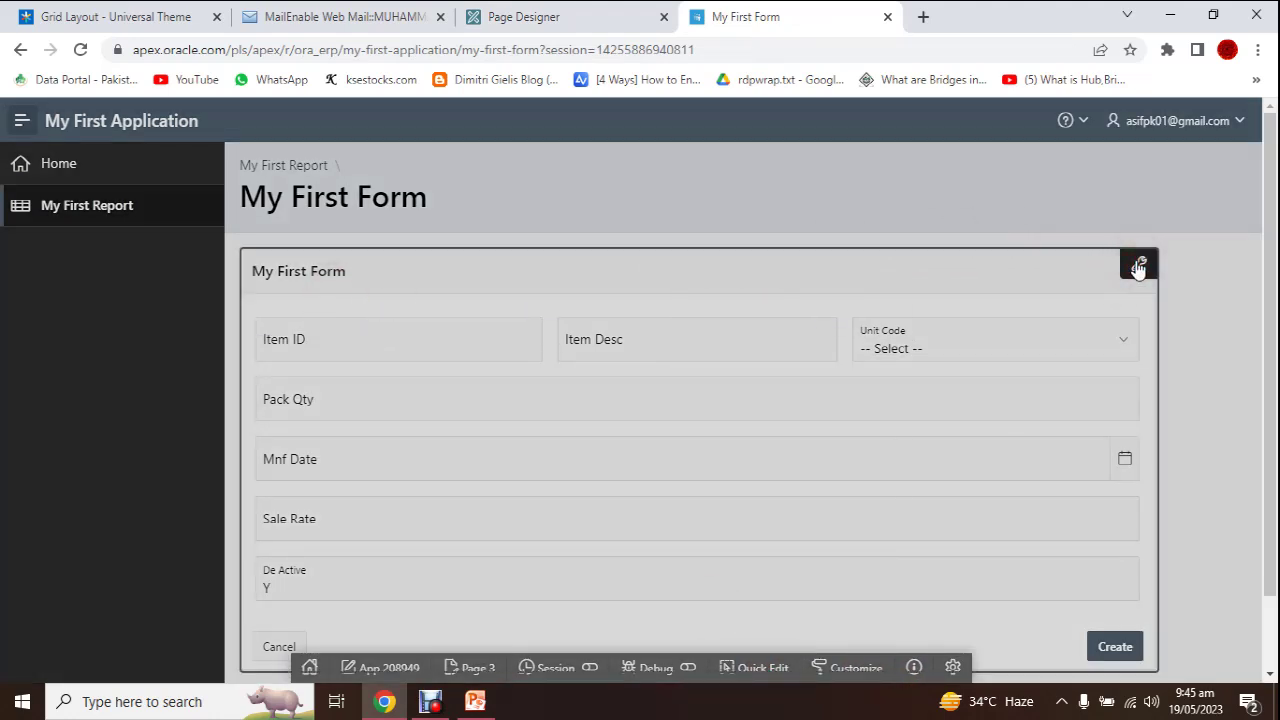
{"action": "left_click", "coordinate": [1138, 266]}
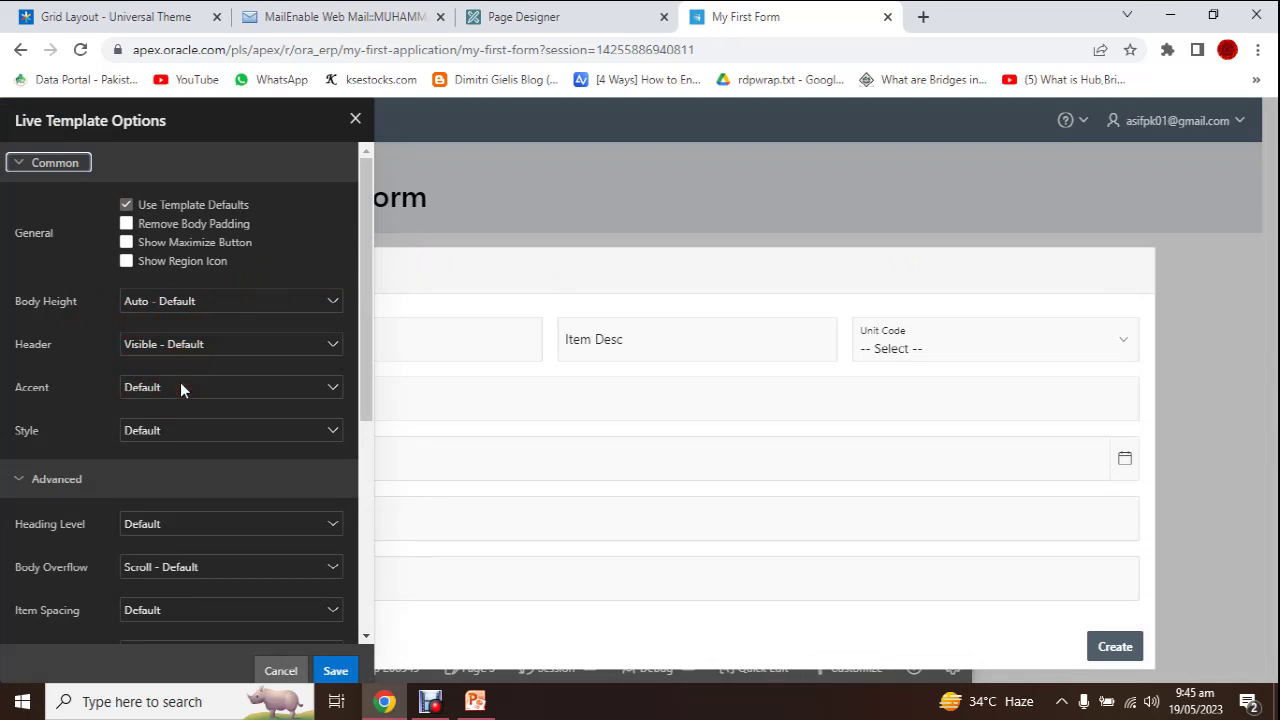
{"action": "left_click", "coordinate": [282, 671]}
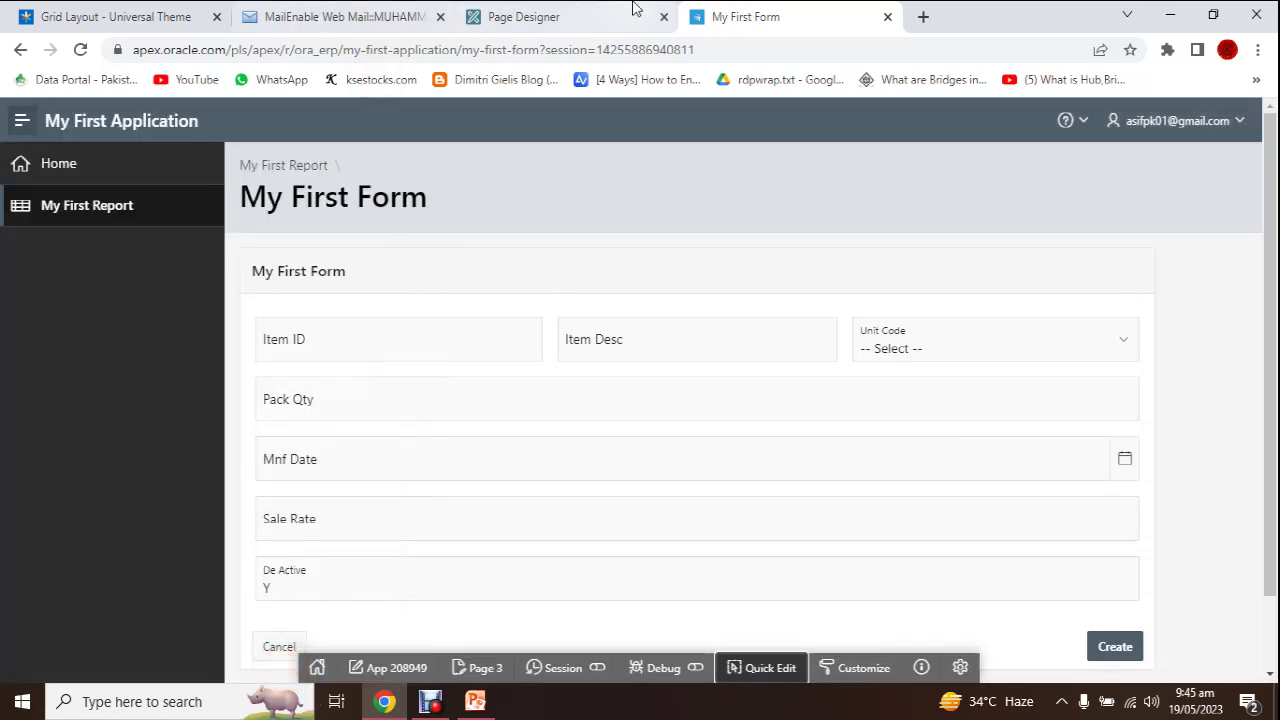
{"action": "left_click", "coordinate": [523, 16]}
Select P3_ITEM_DESC, P3_ITEM_ID and P3_PACK_QTY, and inspect the Pack Qty field in the running form.
{"action": "left_click", "coordinate": [430, 701]}
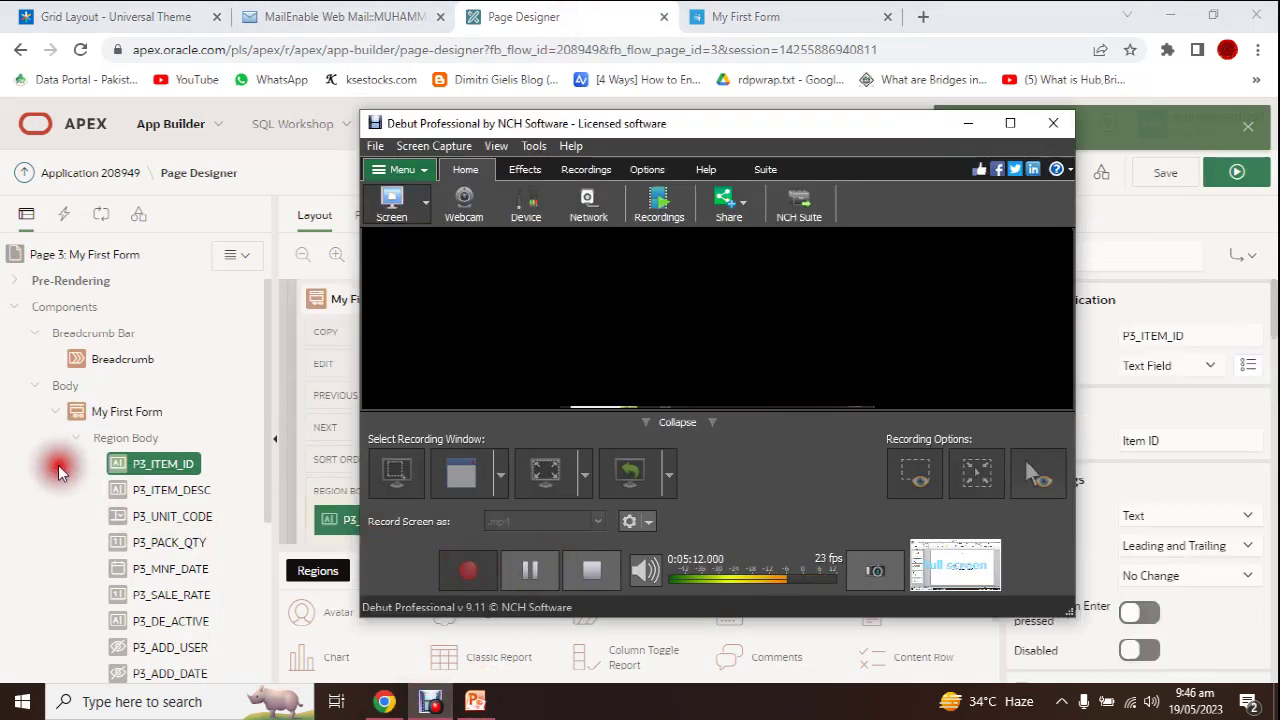
{"action": "left_click", "coordinate": [140, 489]}
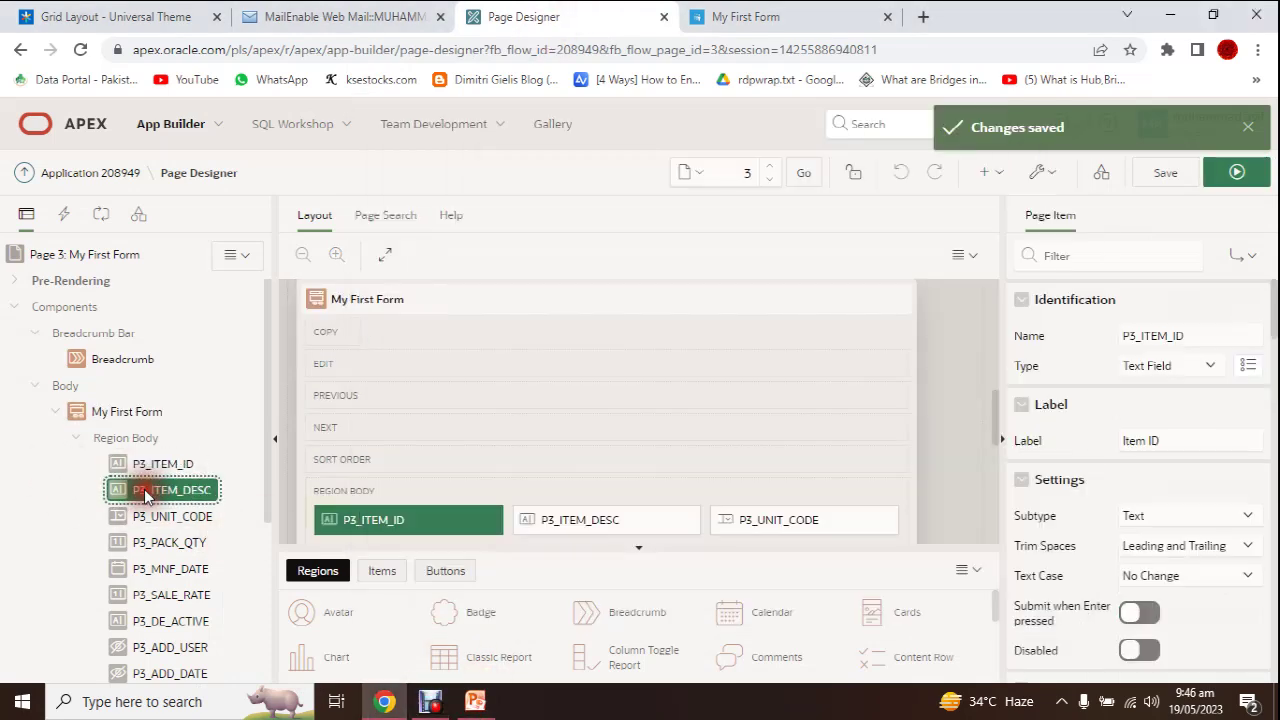
{"action": "scroll", "coordinate": [990, 410], "scroll_direction": "up", "scroll_amount": 2}
{"action": "scroll", "coordinate": [1000, 425], "scroll_direction": "down", "scroll_amount": 4}
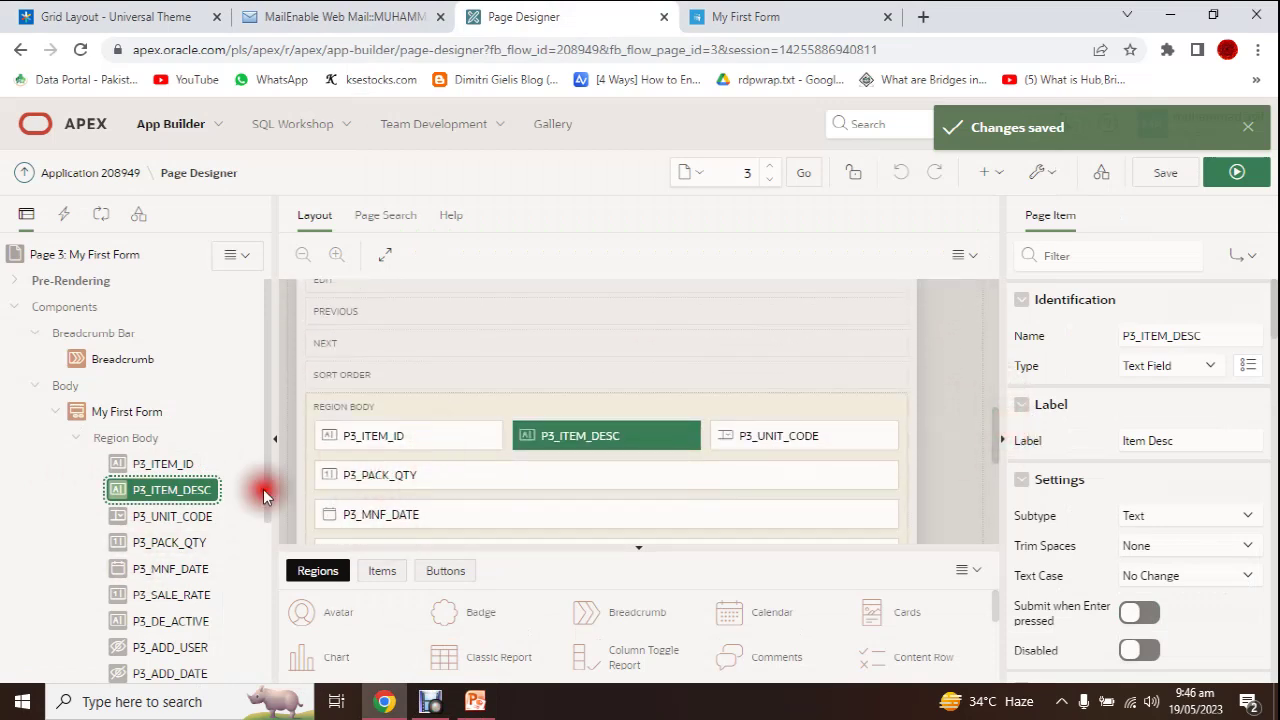
{"action": "left_click", "coordinate": [157, 466]}
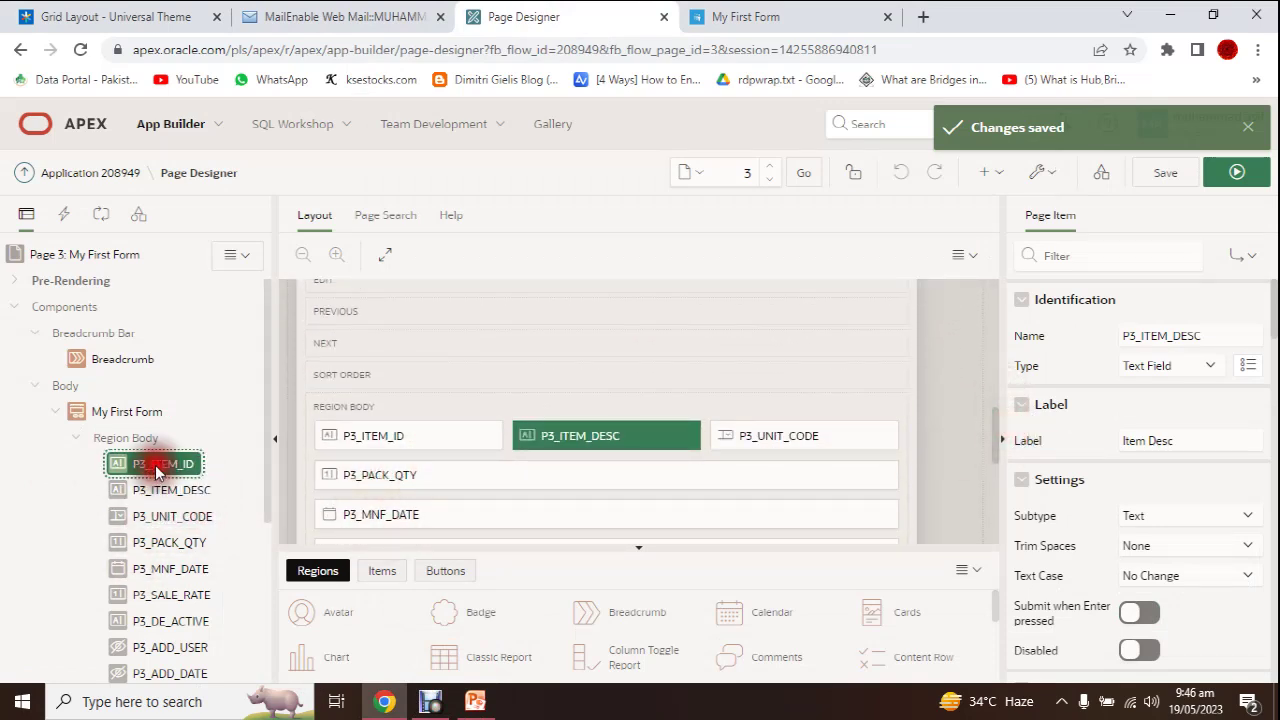
{"action": "left_click", "coordinate": [368, 476]}
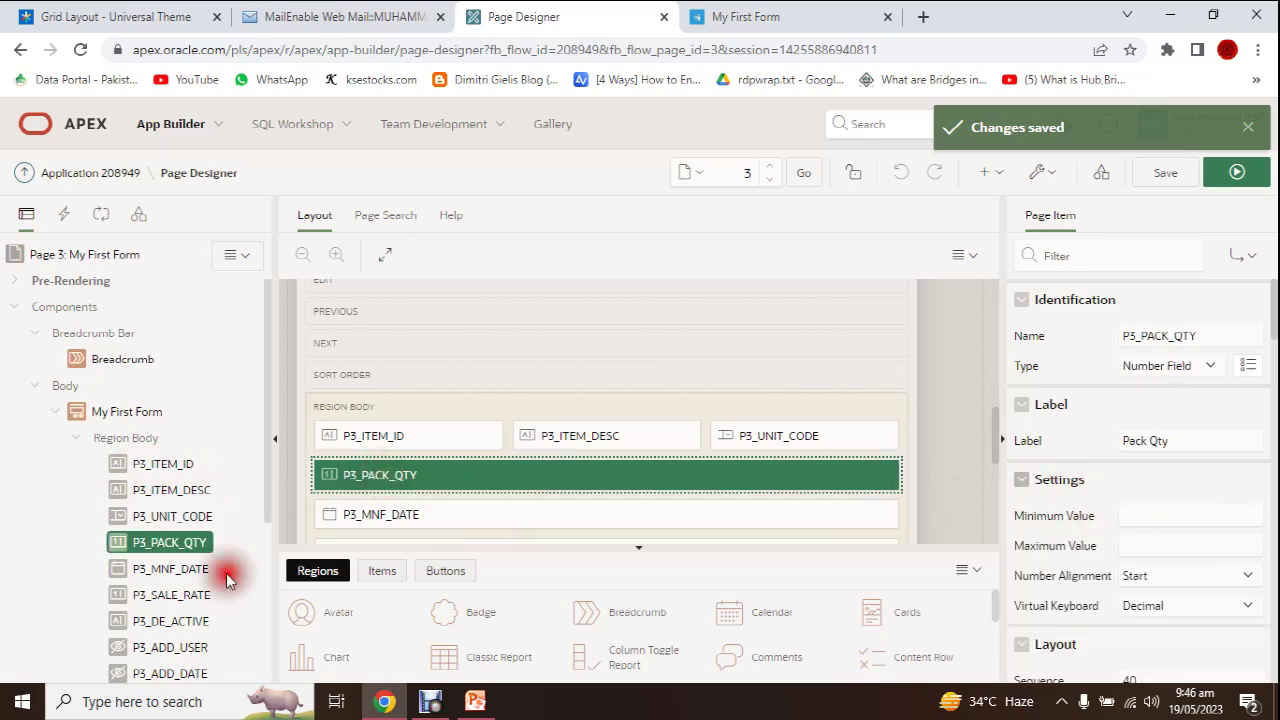
{"action": "left_click", "coordinate": [775, 14]}
{"action": "left_click", "coordinate": [343, 416]}
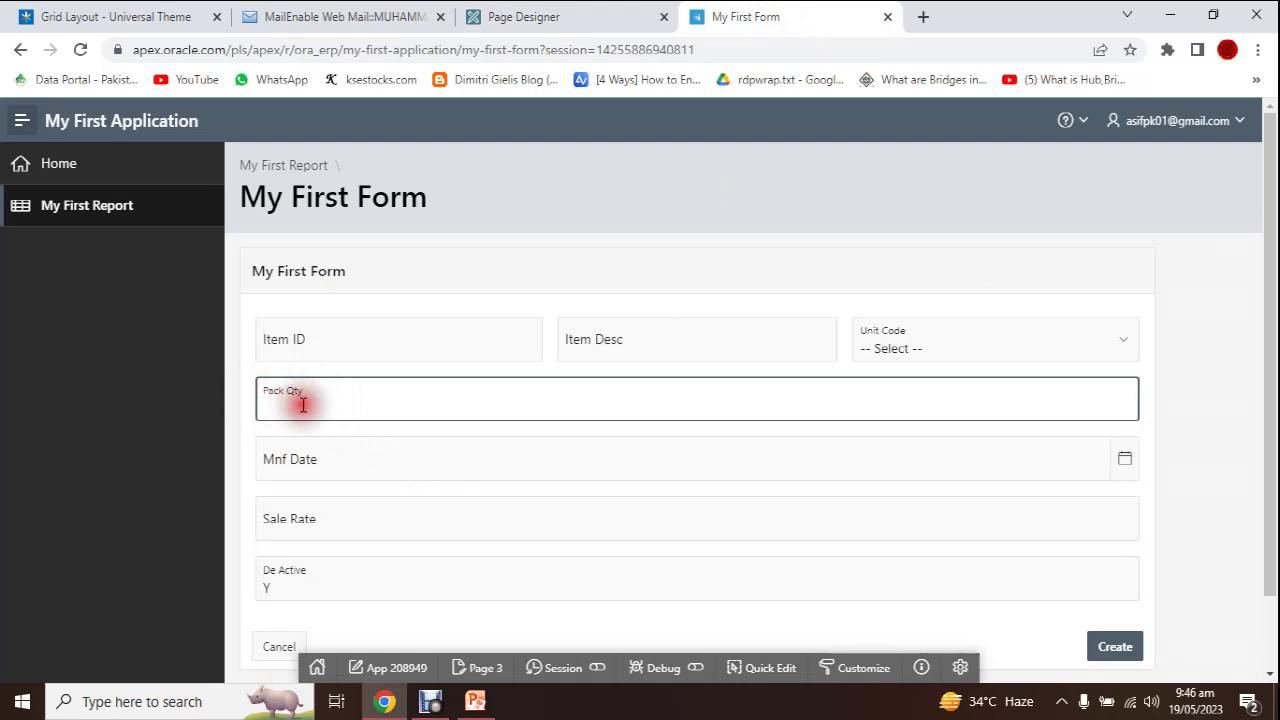
{"action": "left_click", "coordinate": [540, 17]}
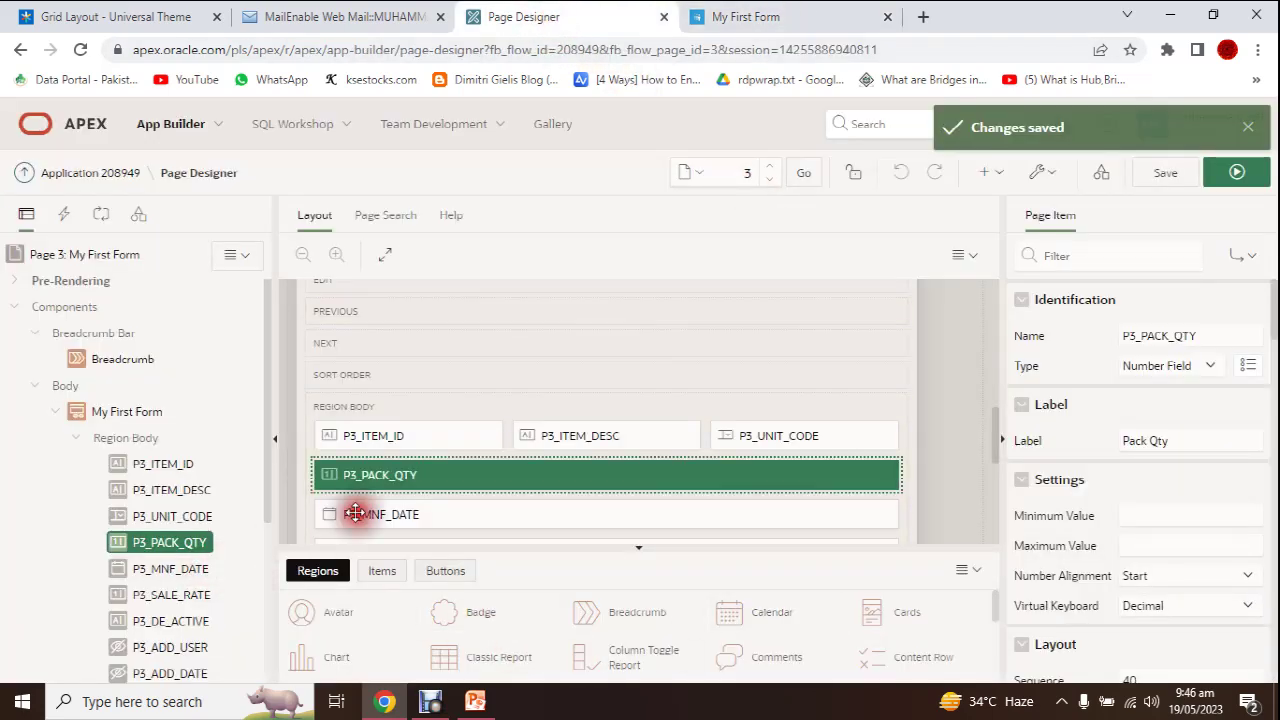
Give P3_PACK_QTY the Optional template, save, and reload the running form to check it.
{"action": "left_click", "coordinate": [118, 545]}
{"action": "scroll", "coordinate": [1185, 480], "scroll_direction": "down", "scroll_amount": 2}
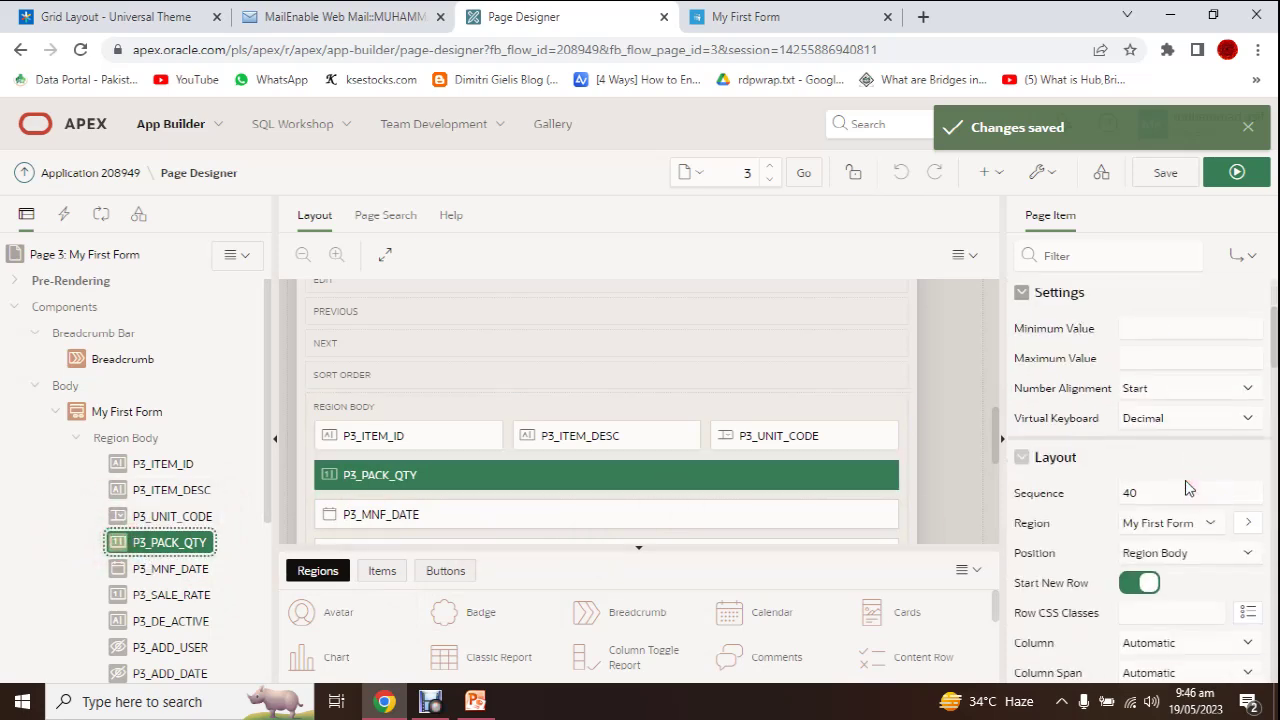
{"action": "scroll", "coordinate": [1187, 481], "scroll_direction": "down", "scroll_amount": 2}
{"action": "scroll", "coordinate": [1187, 480], "scroll_direction": "down", "scroll_amount": 3}
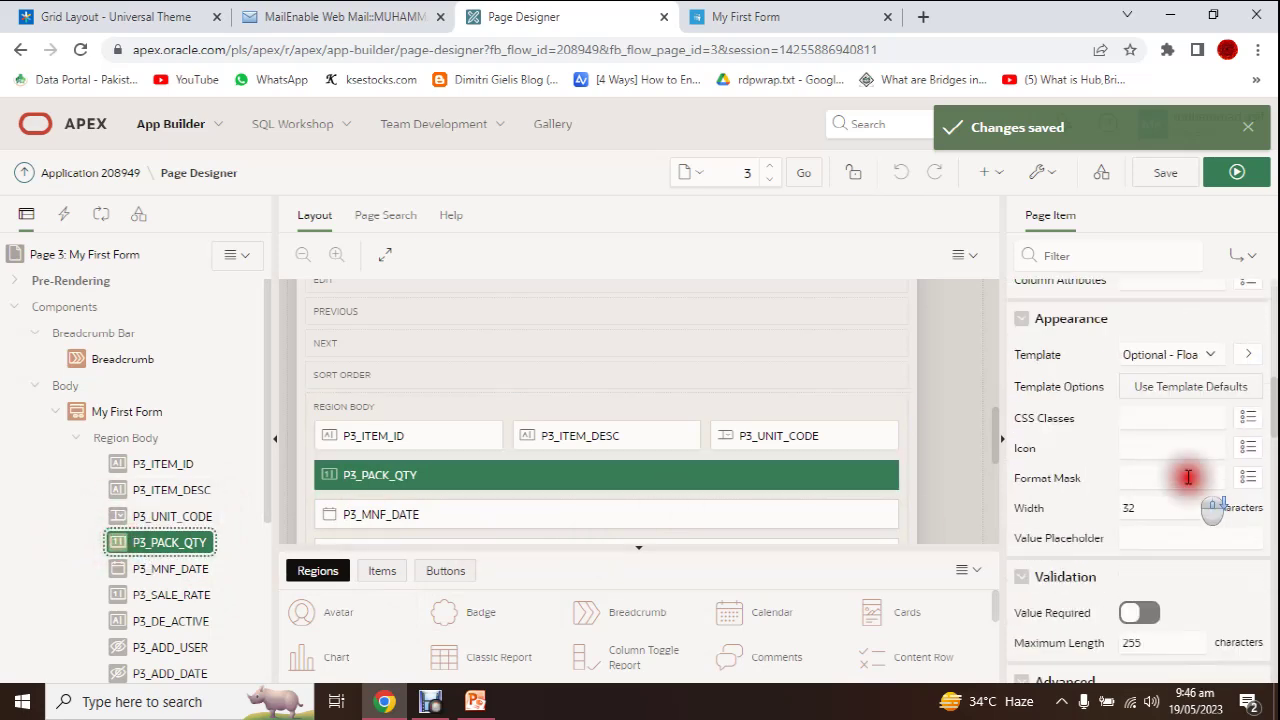
{"action": "left_click", "coordinate": [1211, 355]}
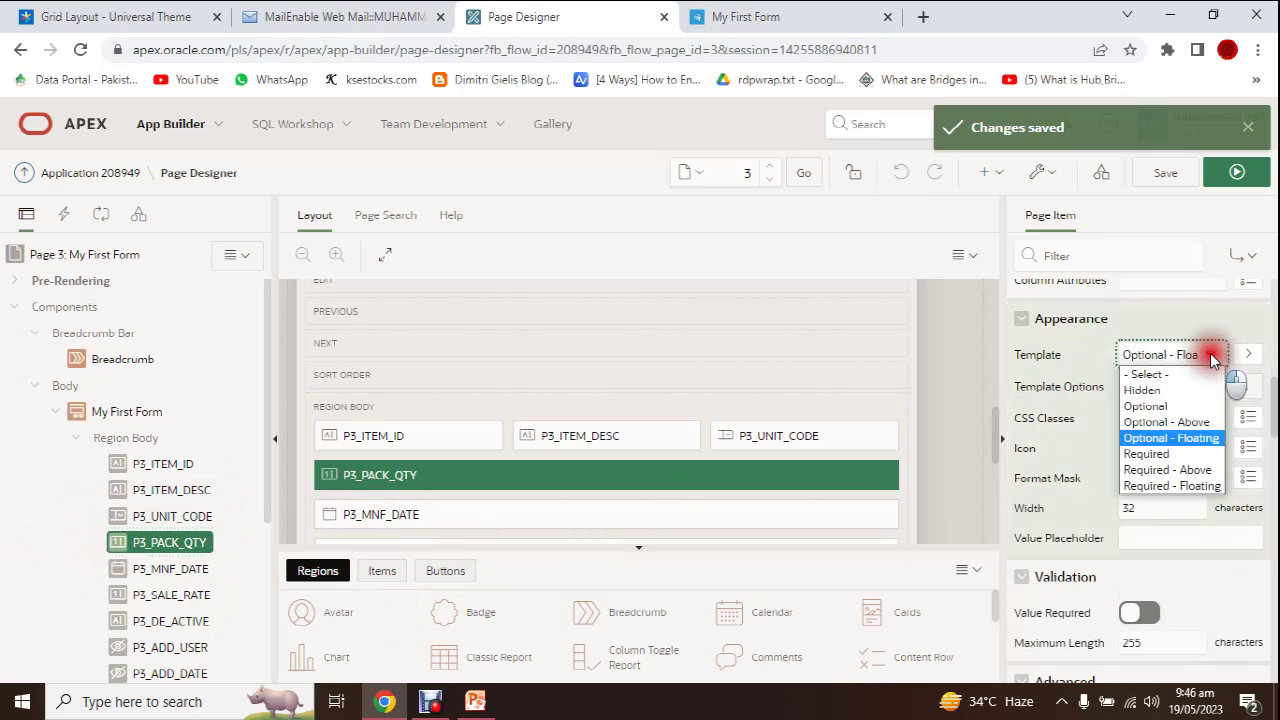
{"action": "left_click", "coordinate": [1165, 406]}
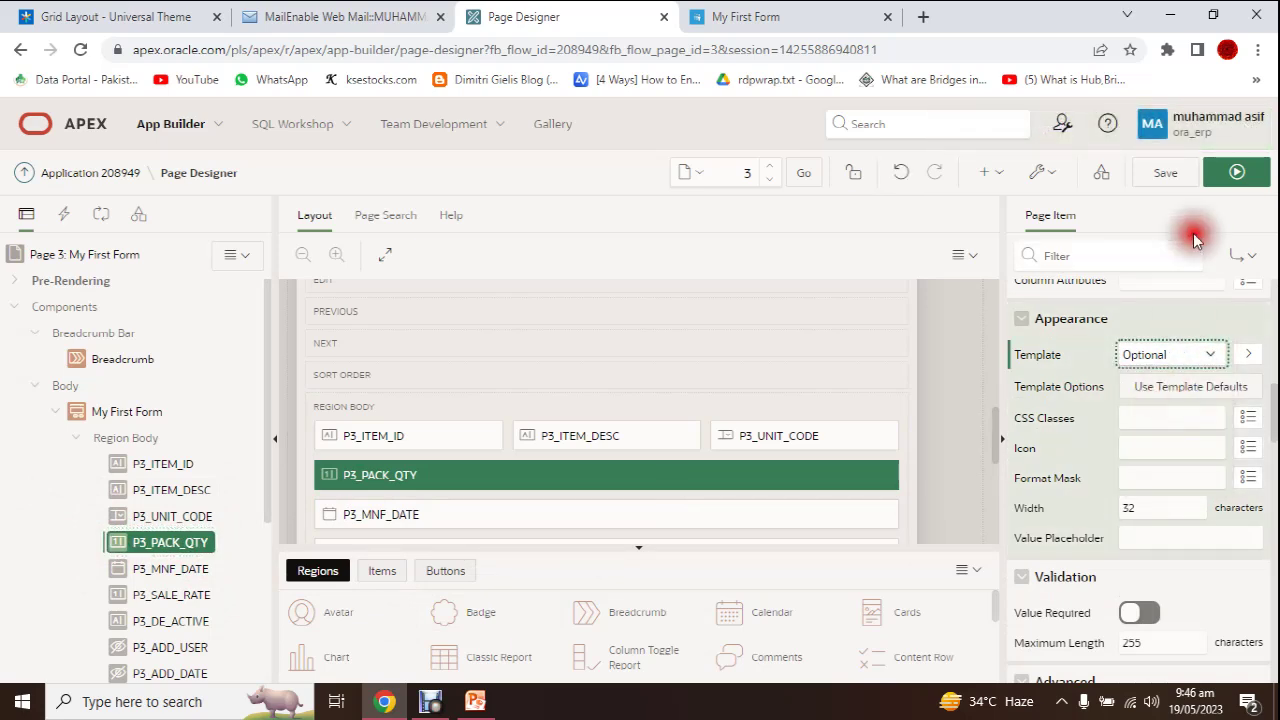
{"action": "left_click", "coordinate": [1160, 174]}
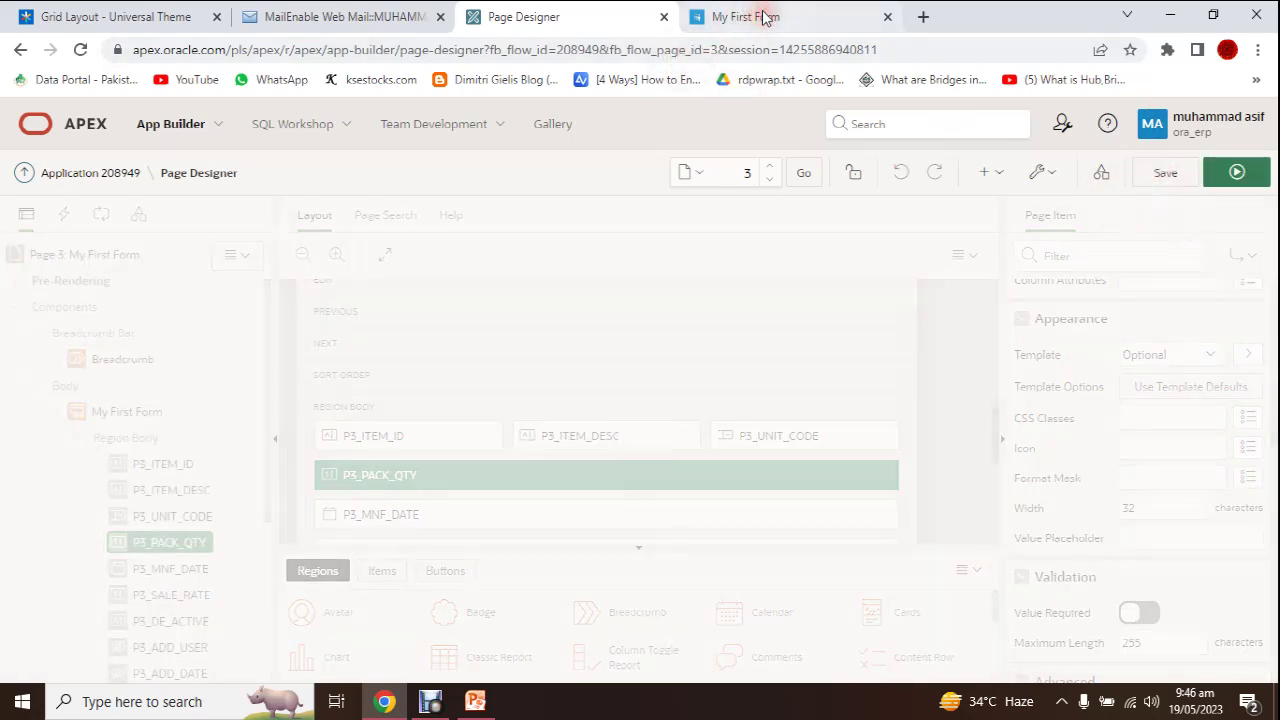
{"action": "left_click", "coordinate": [763, 17]}
{"action": "left_click", "coordinate": [80, 49]}
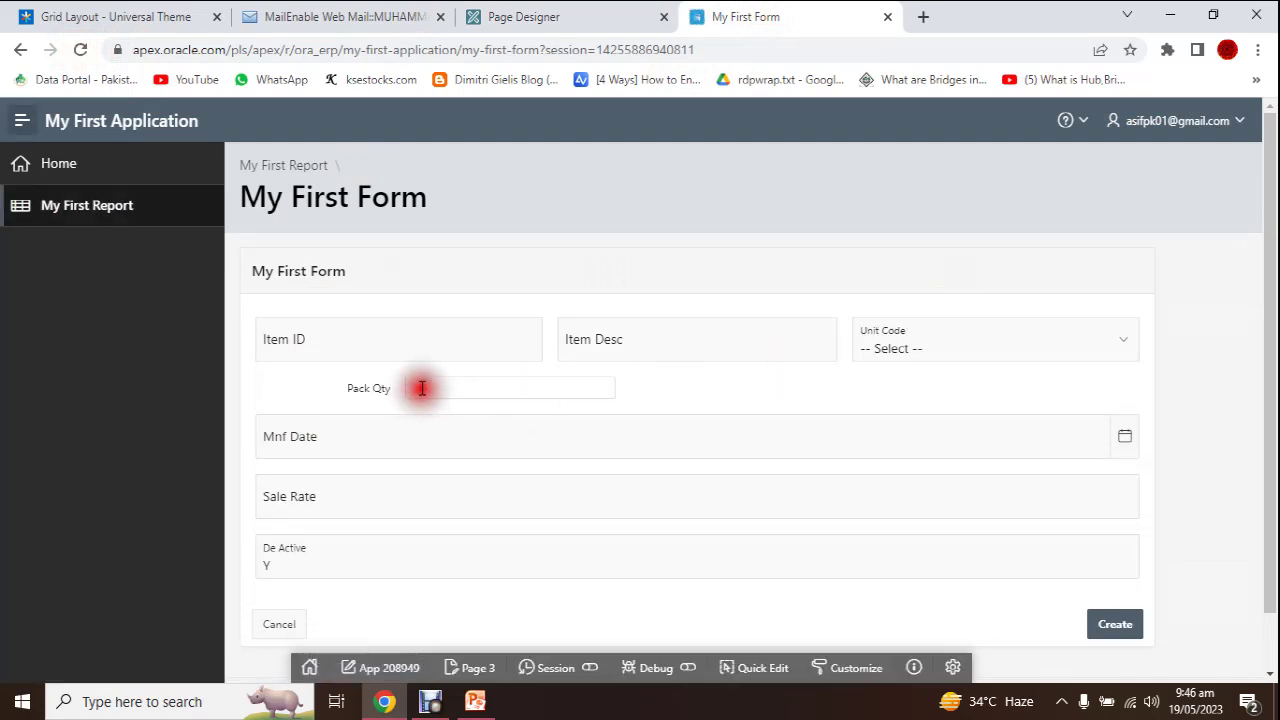
{"action": "left_click", "coordinate": [421, 388]}
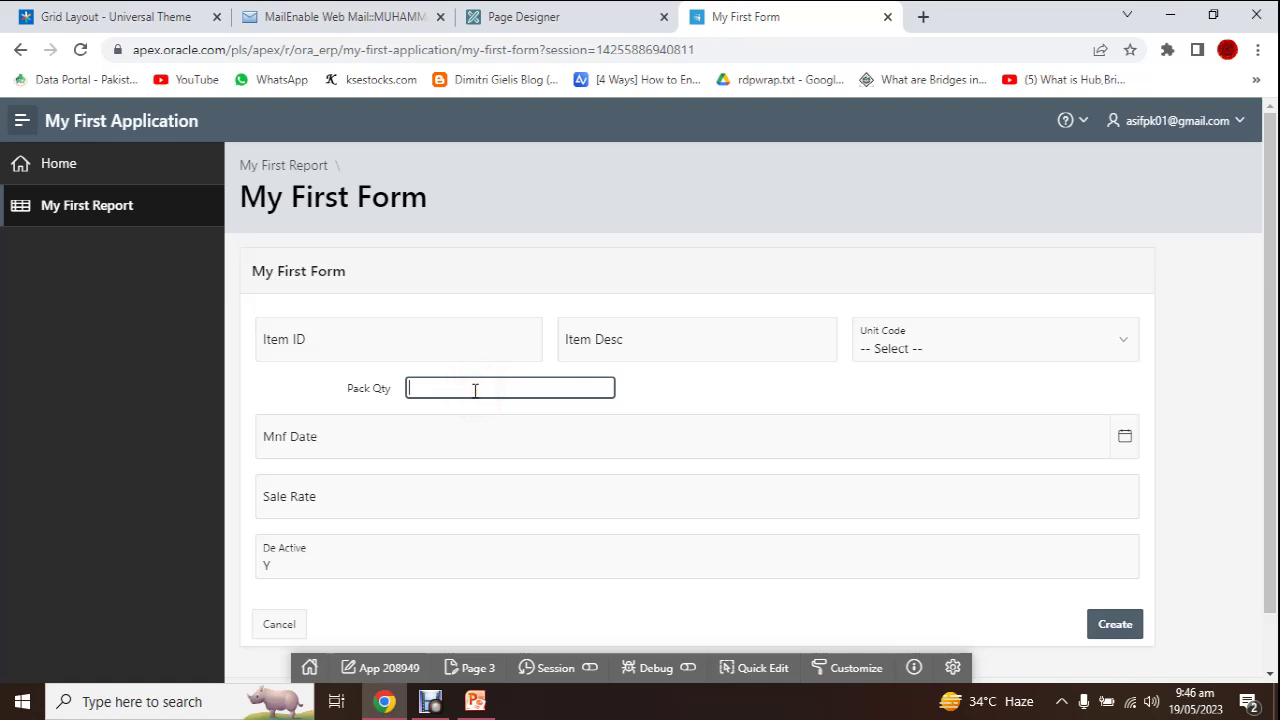
Apply the Optional label template to P3_ITEM_ID through P3_UNIT_CODE together.
{"action": "left_click", "coordinate": [548, 17]}
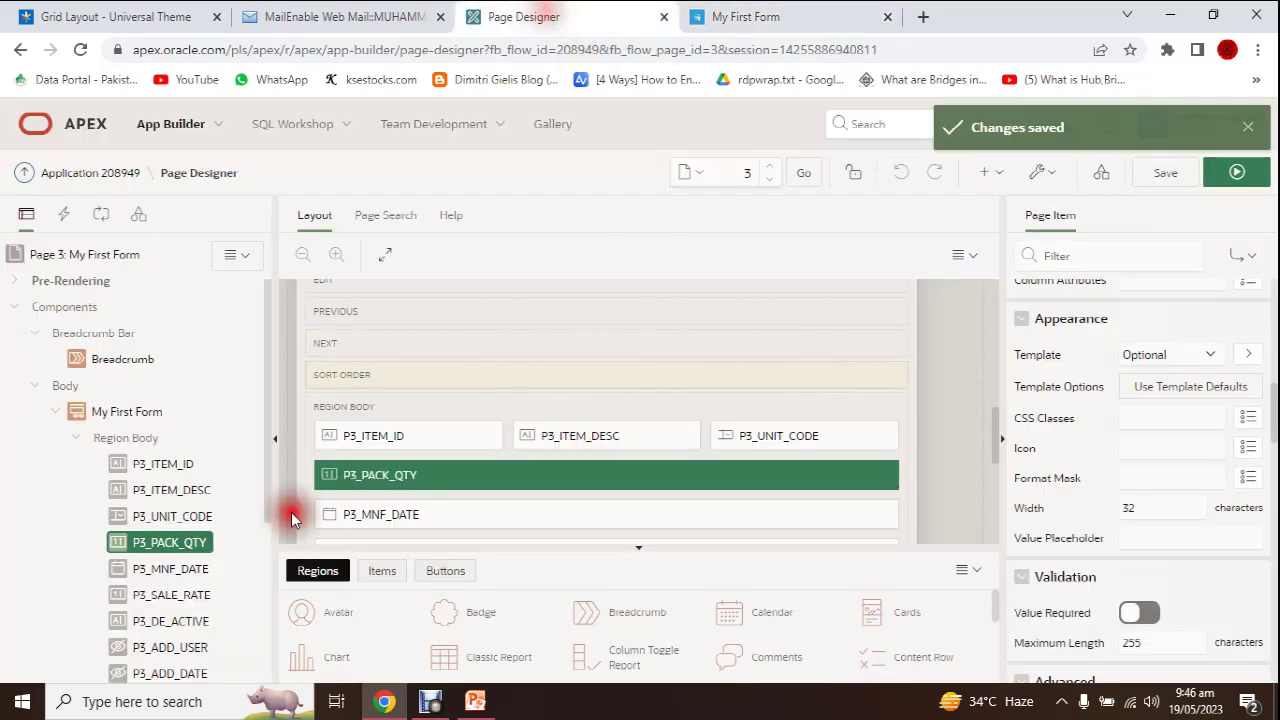
{"action": "left_click", "coordinate": [158, 463]}
{"action": "left_click", "coordinate": [165, 517]}
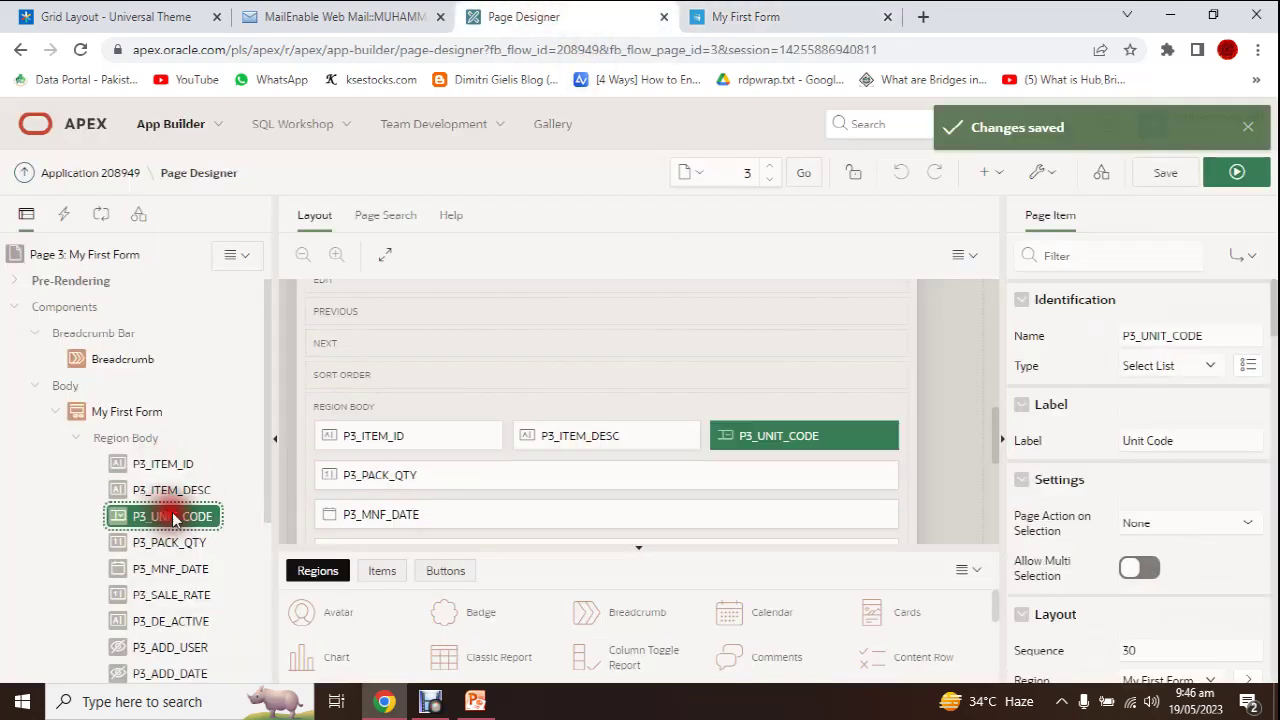
{"action": "left_click", "coordinate": [168, 468], "text": "shift"}
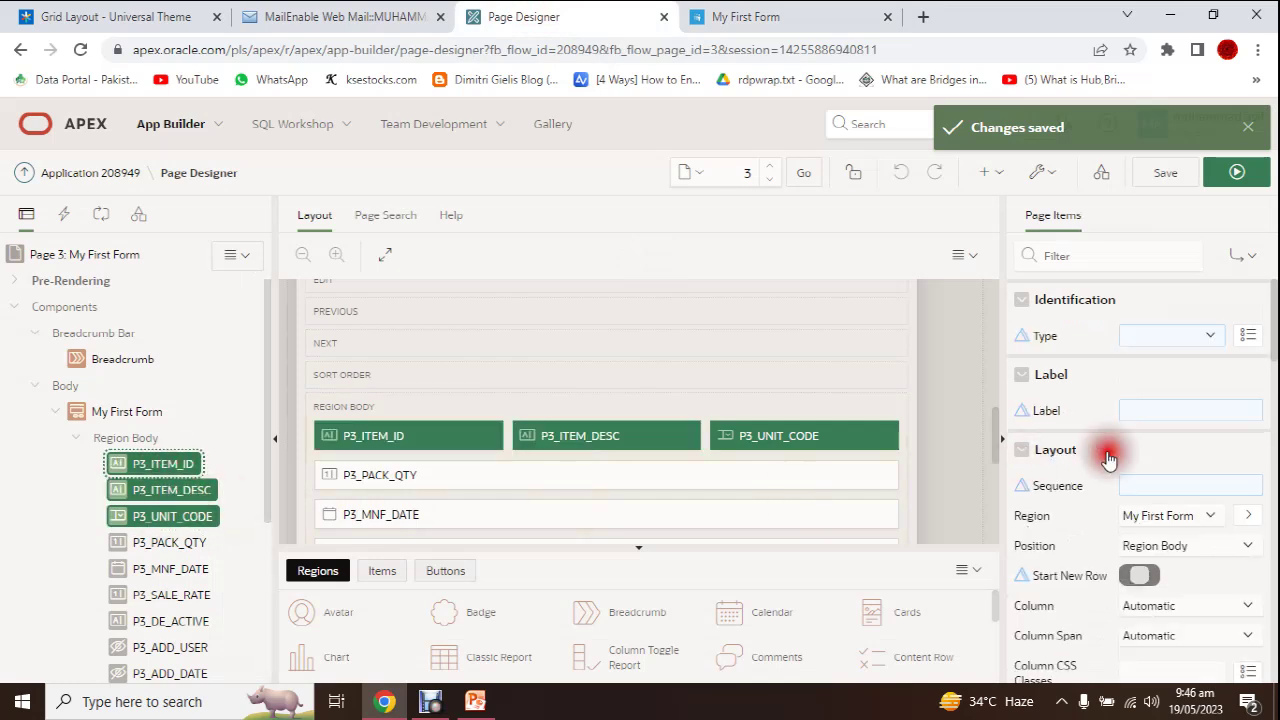
{"action": "scroll", "coordinate": [1228, 526], "scroll_direction": "down", "scroll_amount": 3}
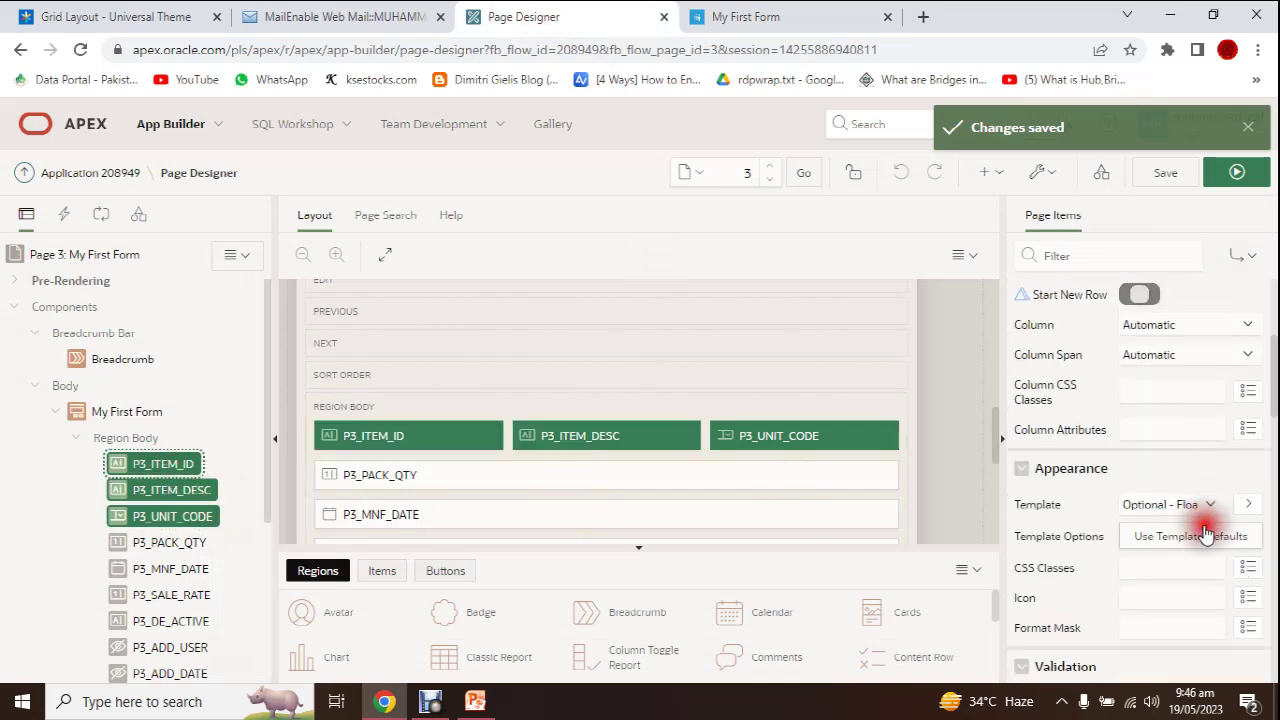
{"action": "left_click", "coordinate": [1207, 506]}
{"action": "left_click", "coordinate": [1172, 555]}
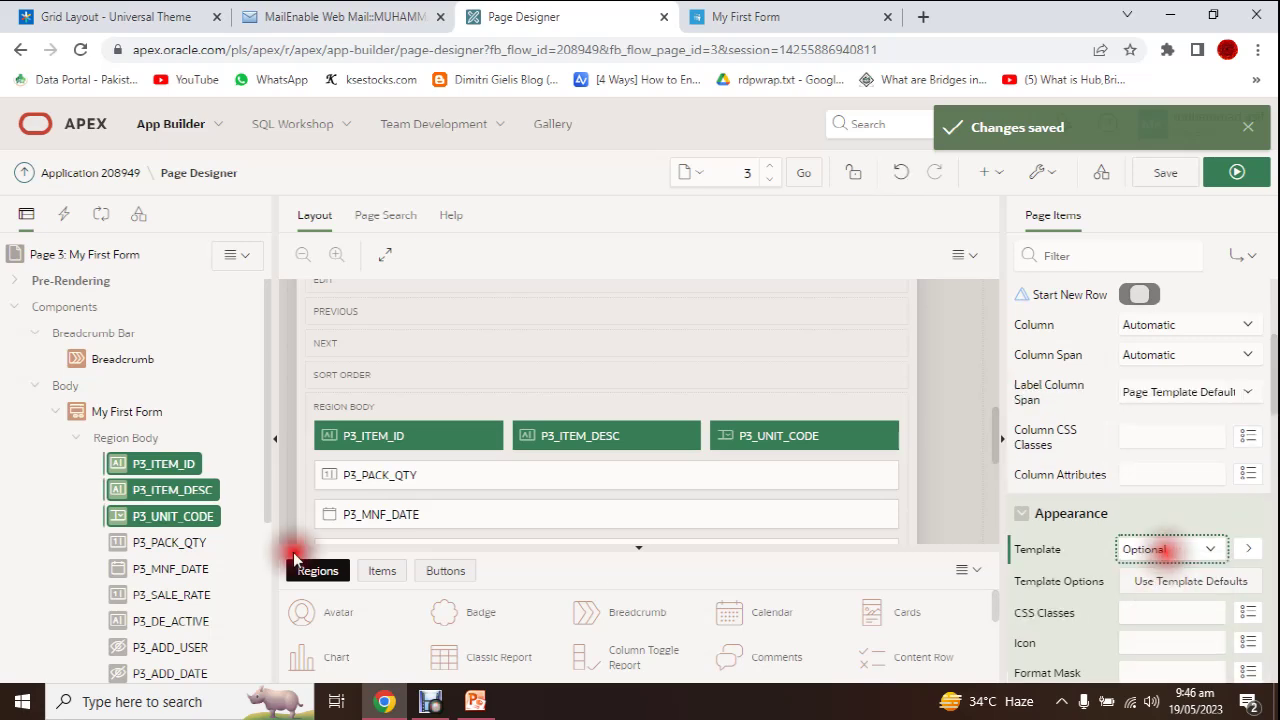
{"action": "scroll", "coordinate": [174, 516], "scroll_direction": "down", "scroll_amount": 3}
Multi-select items from P3_PACK_QTY through P3_ADD_DATE, then narrow back to P3_PACK_QTY.
{"action": "left_click", "coordinate": [155, 298]}
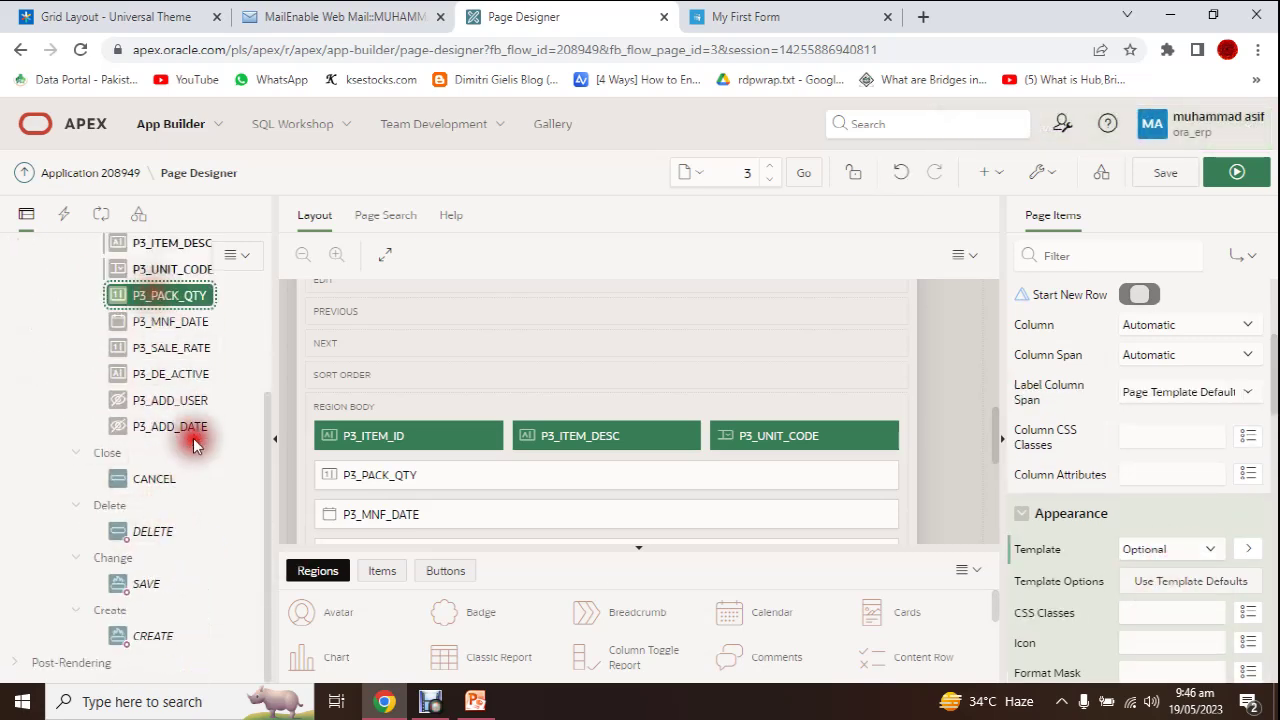
{"action": "left_click", "coordinate": [170, 425]}
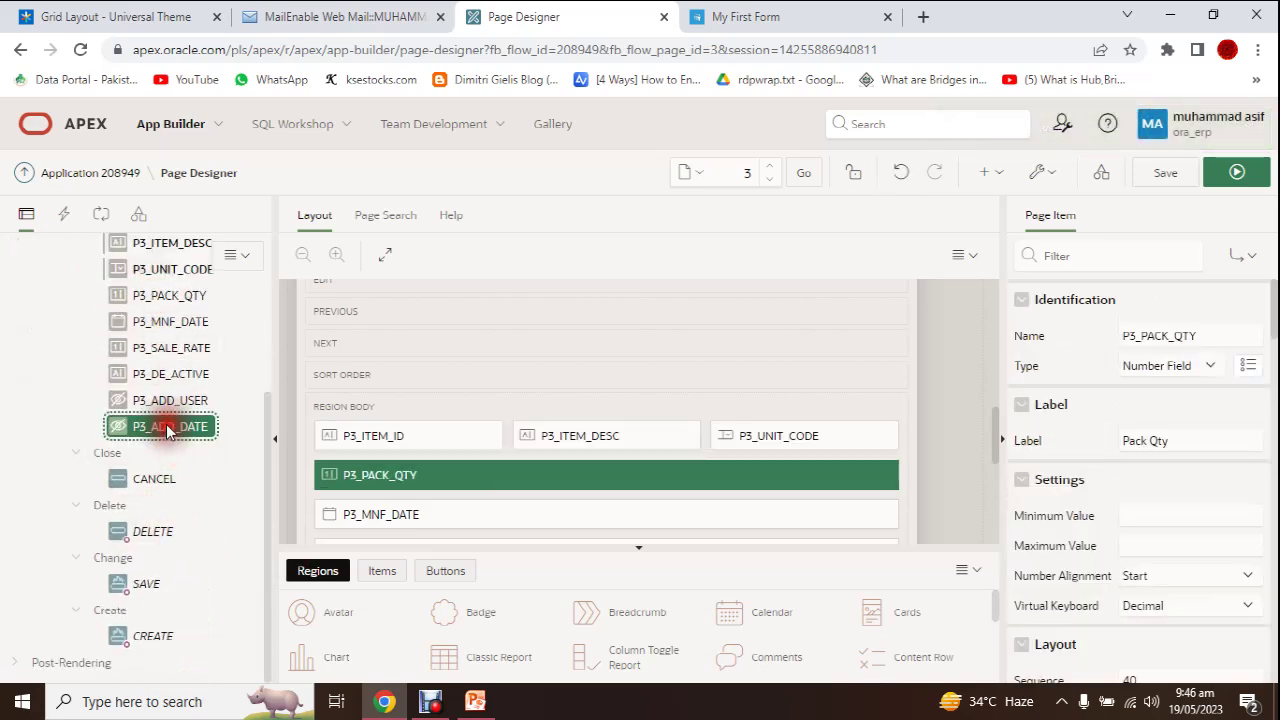
{"action": "left_click", "coordinate": [160, 296]}
{"action": "left_click", "coordinate": [150, 322]}
{"action": "left_click", "coordinate": [150, 347]}
{"action": "left_click", "coordinate": [155, 298]}
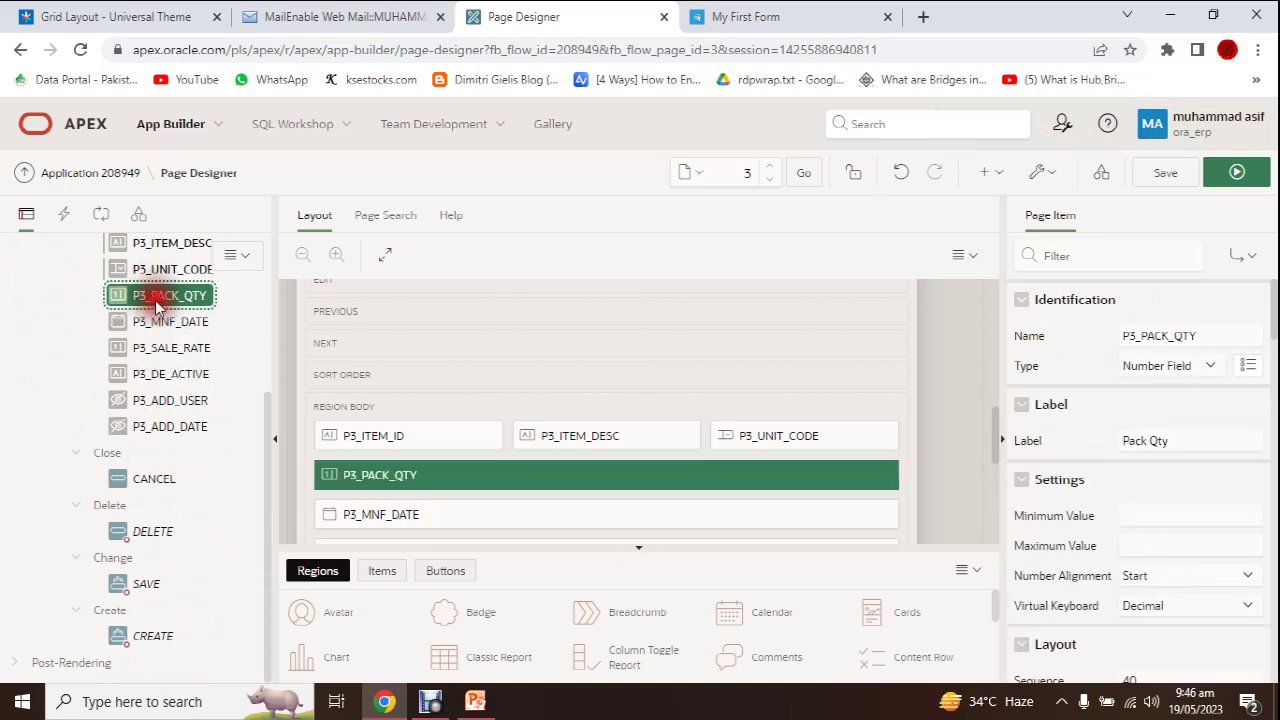
{"action": "left_click", "coordinate": [160, 322], "text": "ctrl"}
{"action": "left_click", "coordinate": [162, 348], "text": "ctrl"}
{"action": "left_click", "coordinate": [167, 374], "text": "ctrl"}
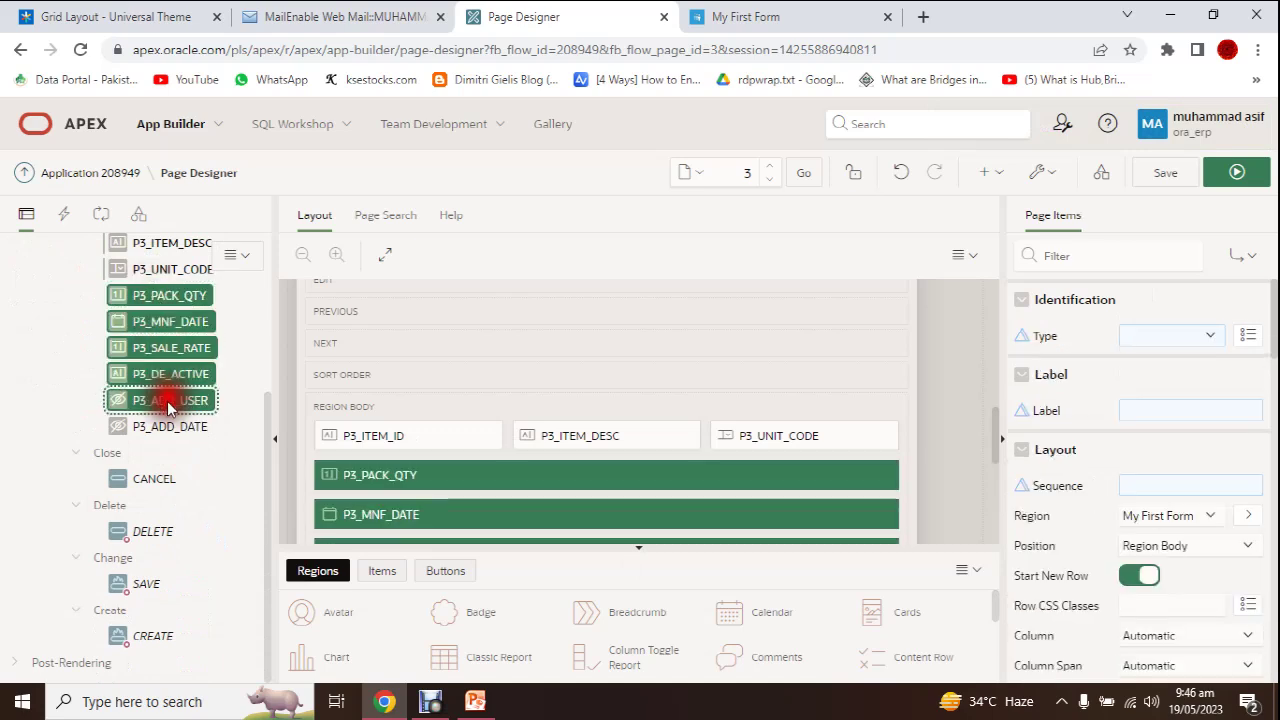
{"action": "left_click", "coordinate": [163, 400], "text": "ctrl"}
{"action": "left_click", "coordinate": [165, 426], "text": "ctrl"}
{"action": "scroll", "coordinate": [1204, 474], "scroll_direction": "down", "scroll_amount": 3}
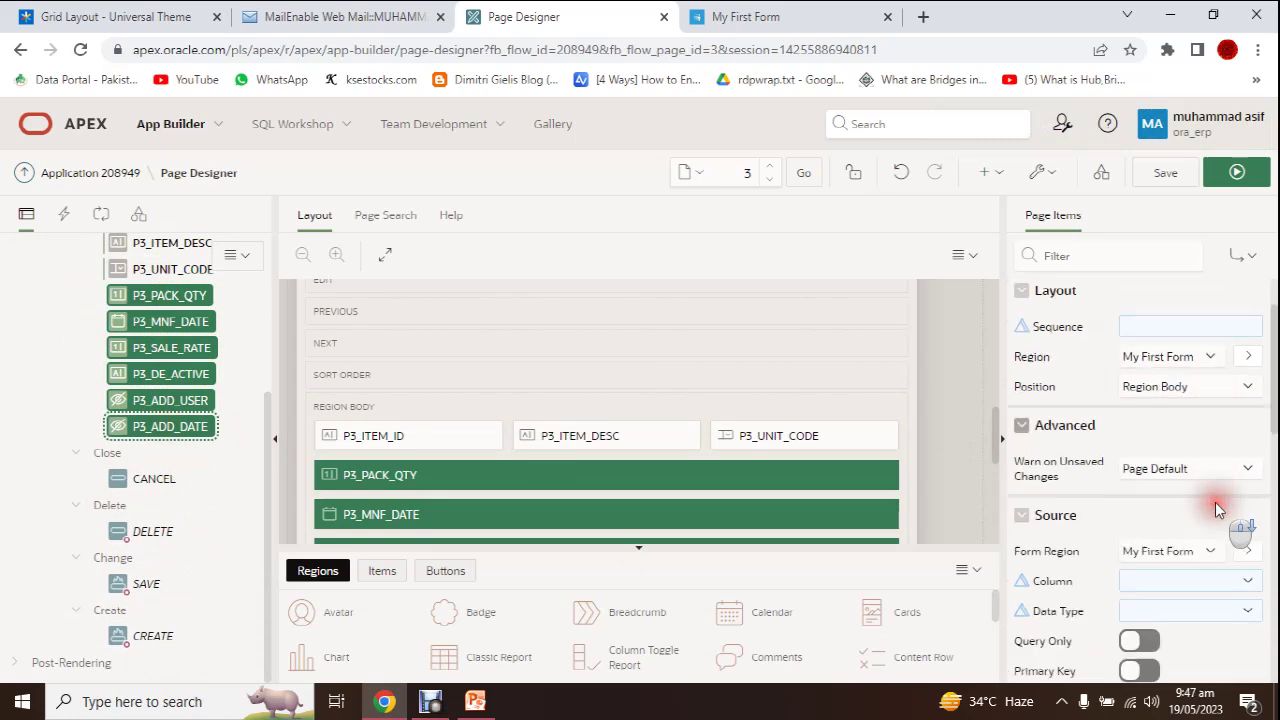
{"action": "scroll", "coordinate": [1220, 420], "scroll_direction": "down", "scroll_amount": 1}
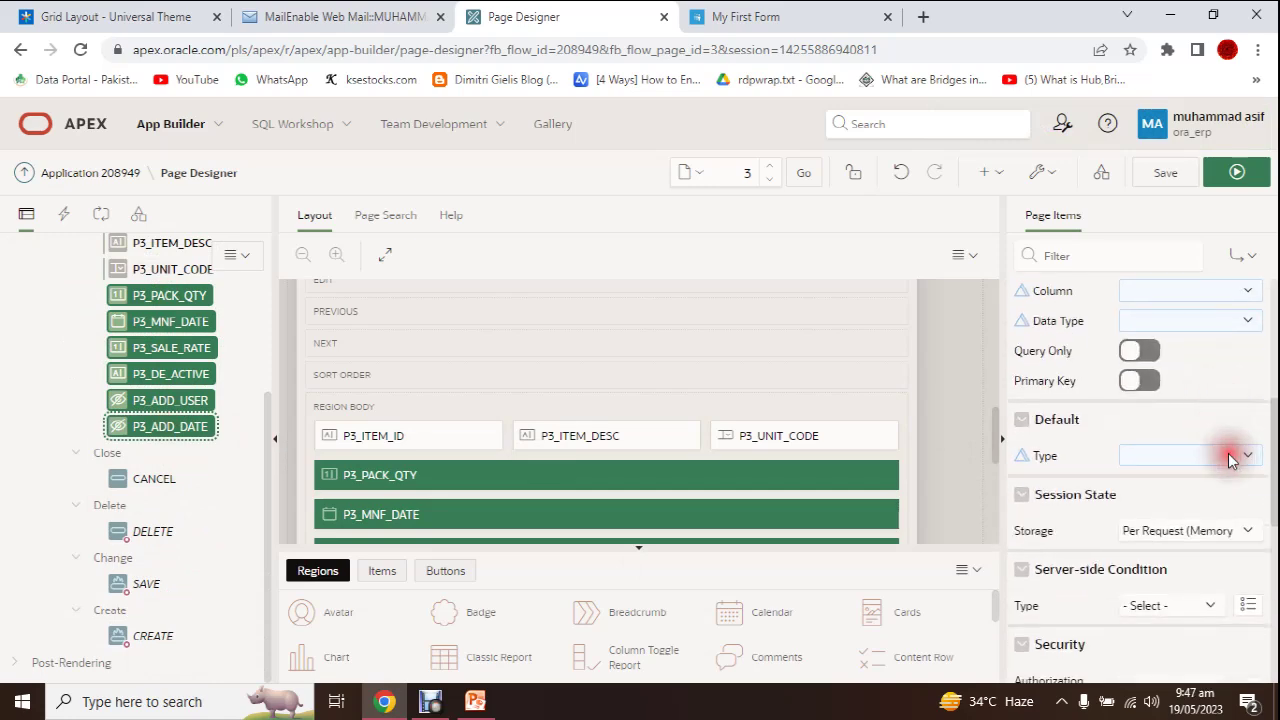
{"action": "scroll", "coordinate": [1230, 455], "scroll_direction": "up", "scroll_amount": 3}
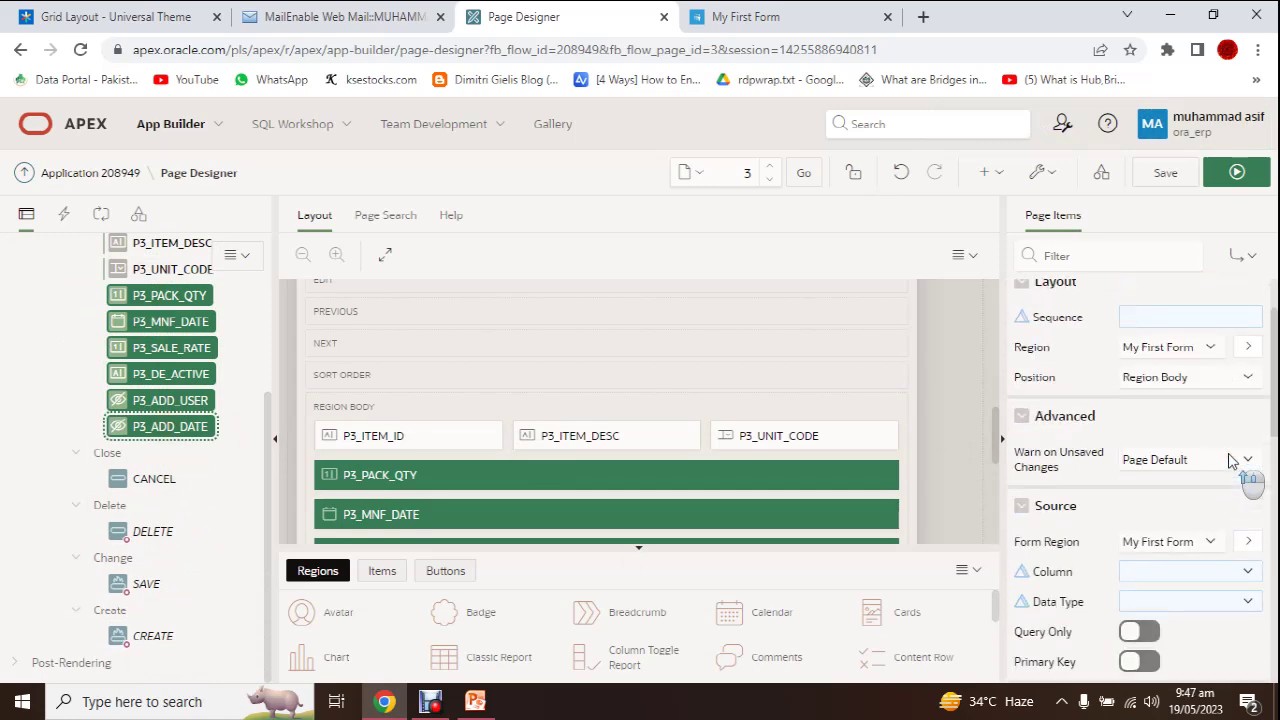
{"action": "left_click", "coordinate": [130, 295]}
{"action": "scroll", "coordinate": [1160, 425], "scroll_direction": "down", "scroll_amount": 3}
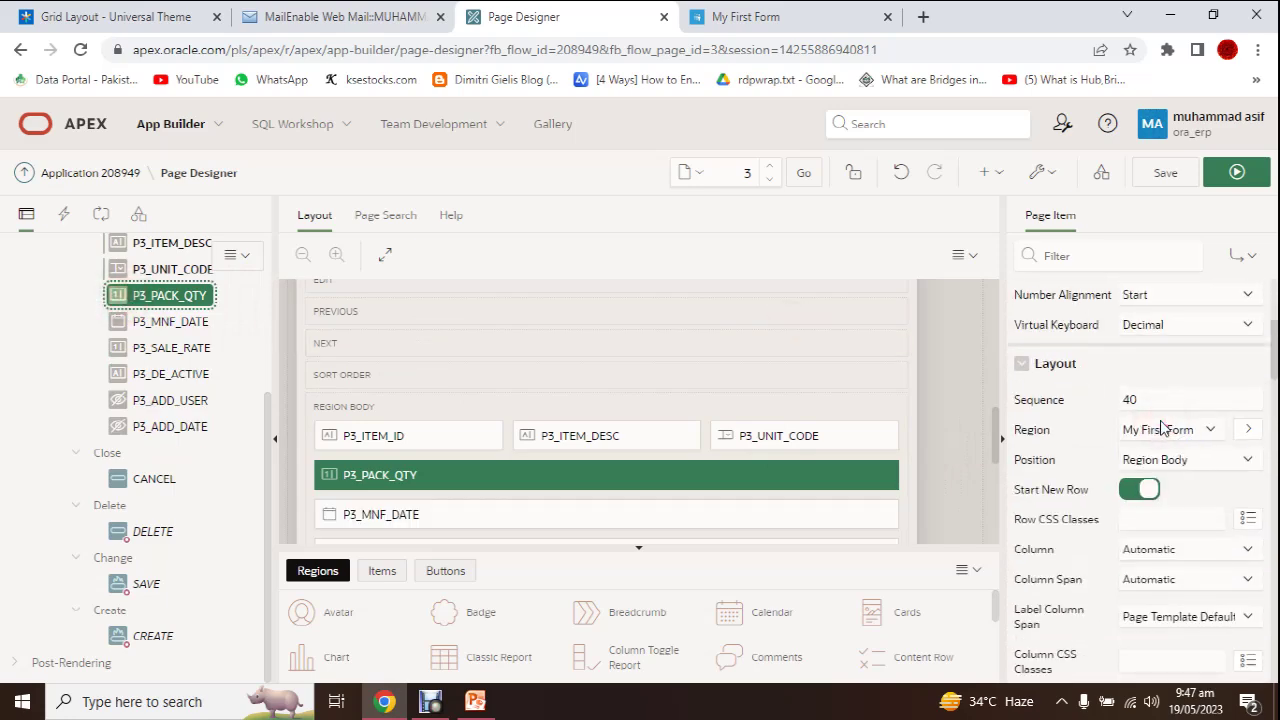
{"action": "scroll", "coordinate": [1183, 422], "scroll_direction": "down", "scroll_amount": 3}
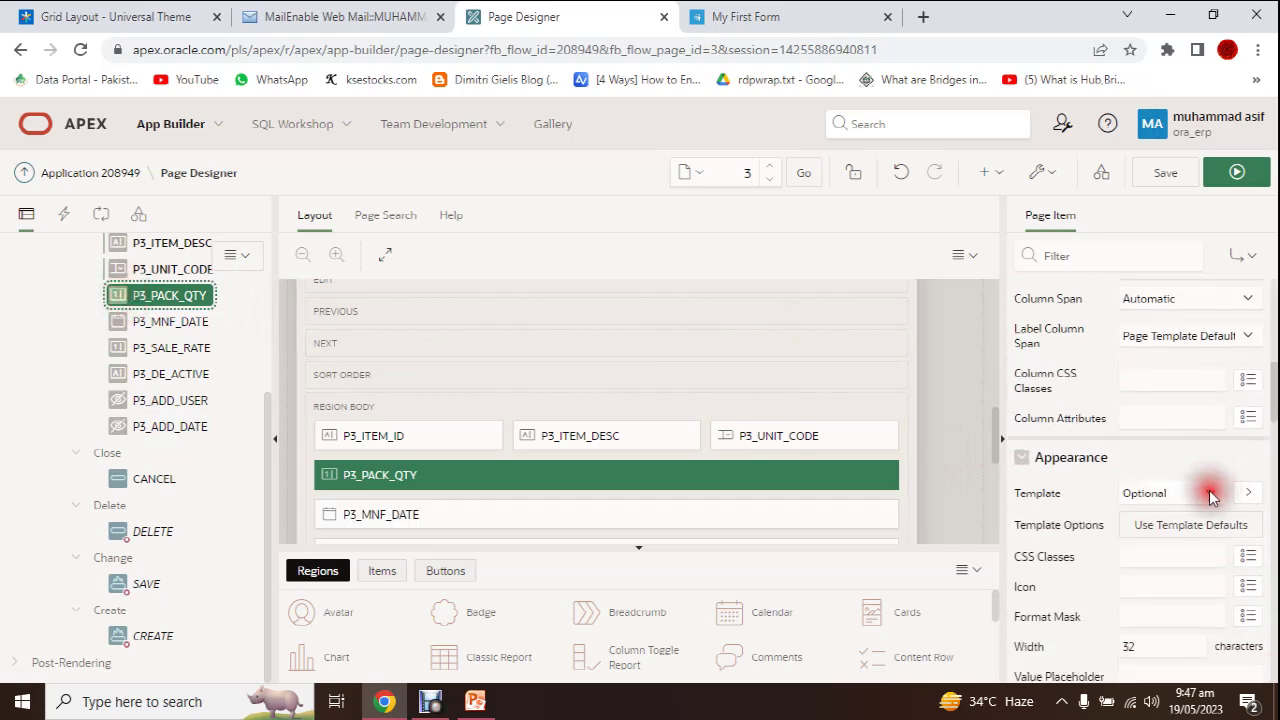
Set P3_MNF_DATE's template to Optional, save, and check the reloaded running form.
{"action": "left_click", "coordinate": [165, 321]}
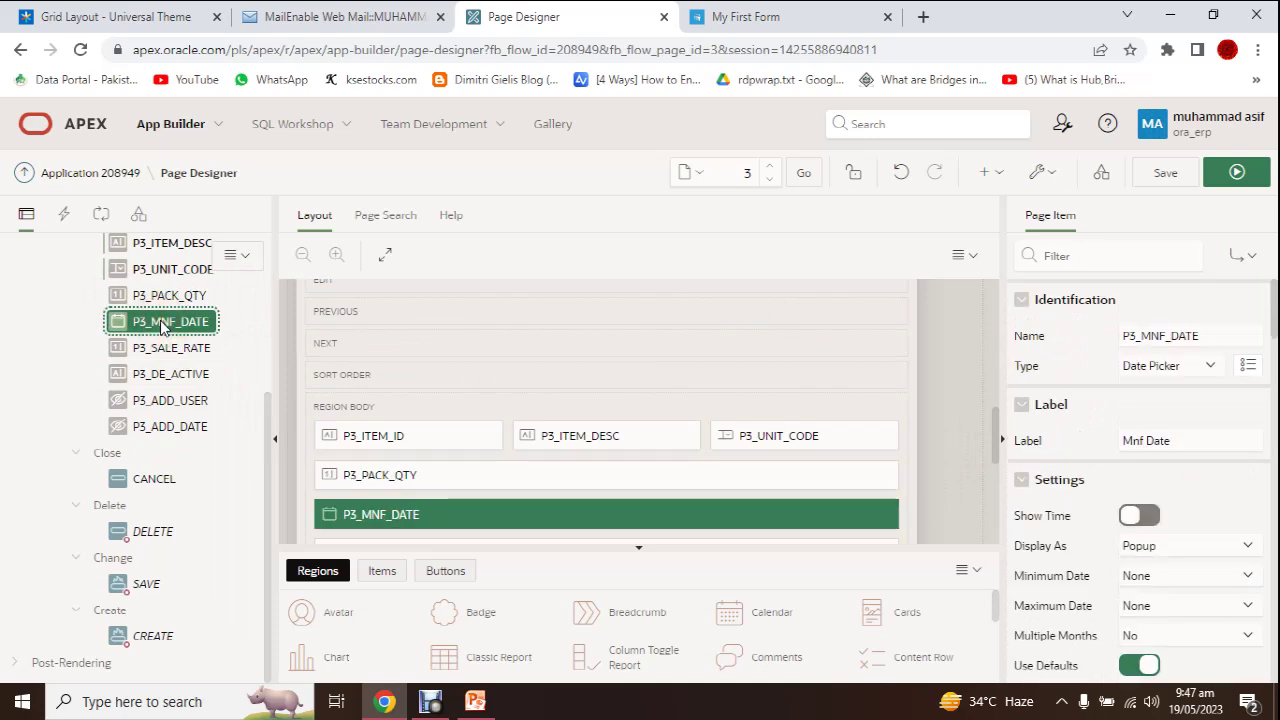
{"action": "scroll", "coordinate": [987, 408], "scroll_direction": "down", "scroll_amount": 3}
{"action": "scroll", "coordinate": [1160, 445], "scroll_direction": "down", "scroll_amount": 5}
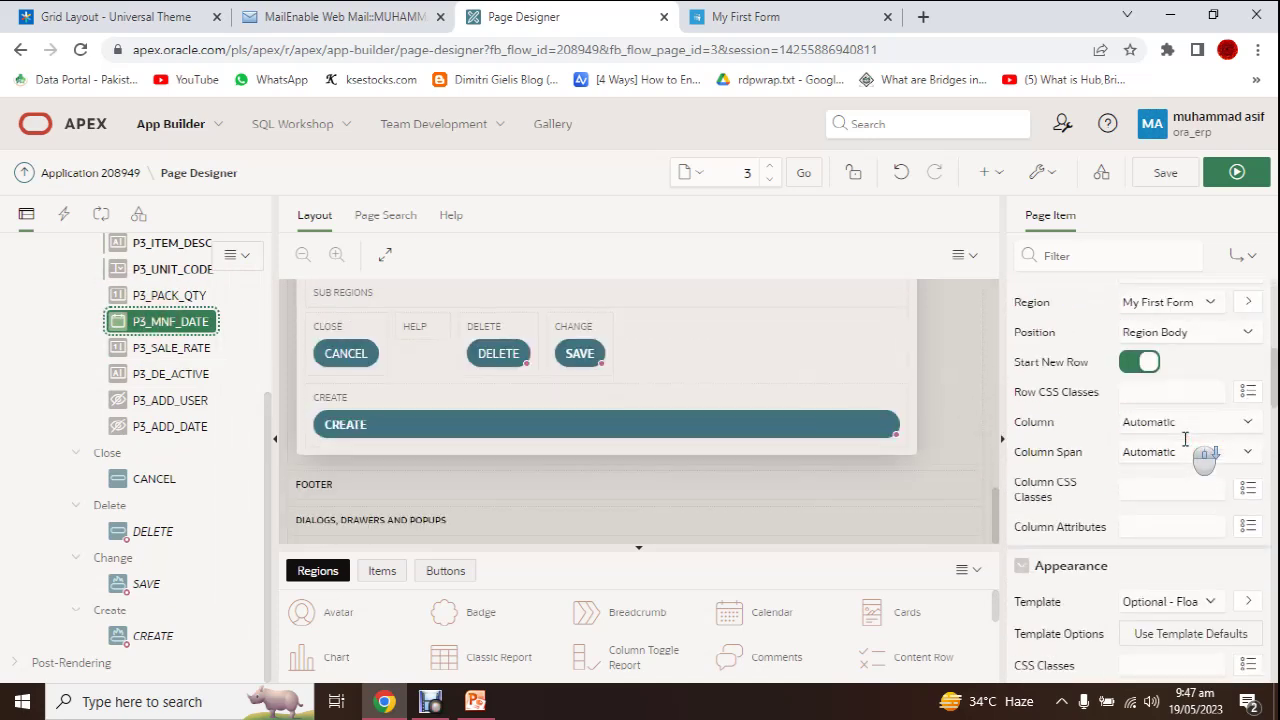
{"action": "left_click", "coordinate": [1205, 602]}
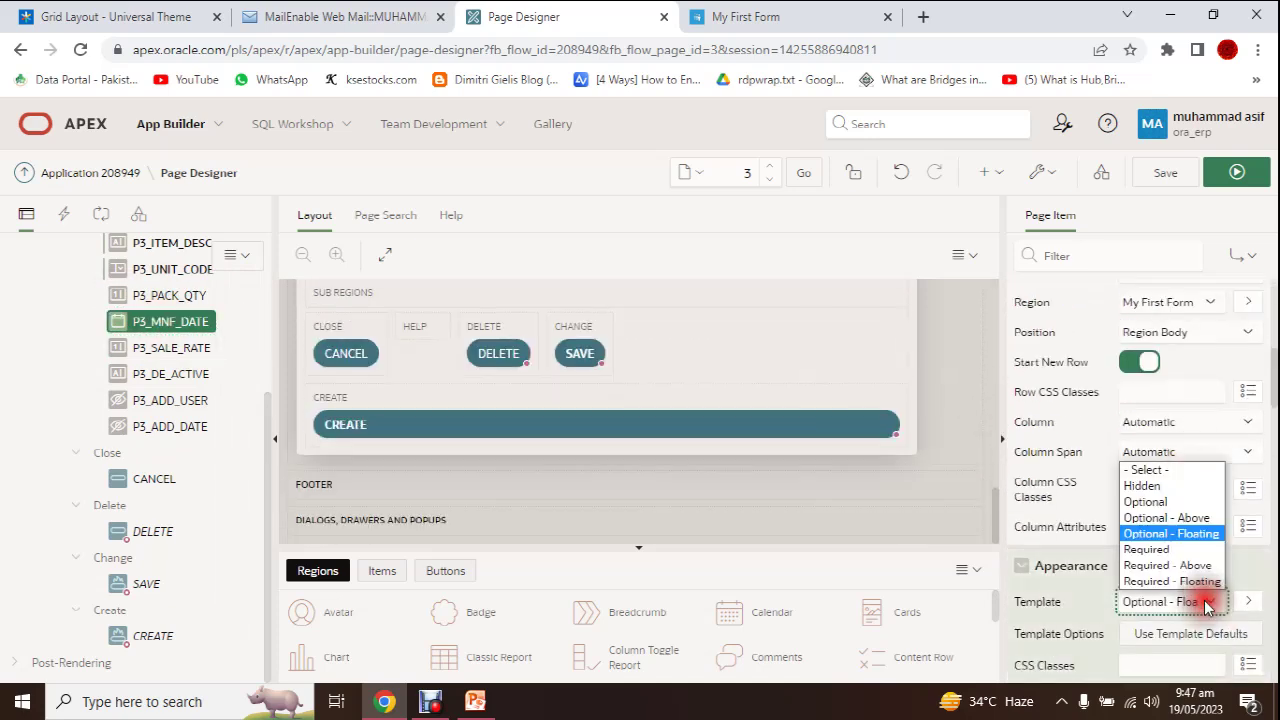
{"action": "left_click", "coordinate": [1158, 497]}
{"action": "left_click", "coordinate": [1166, 172]}
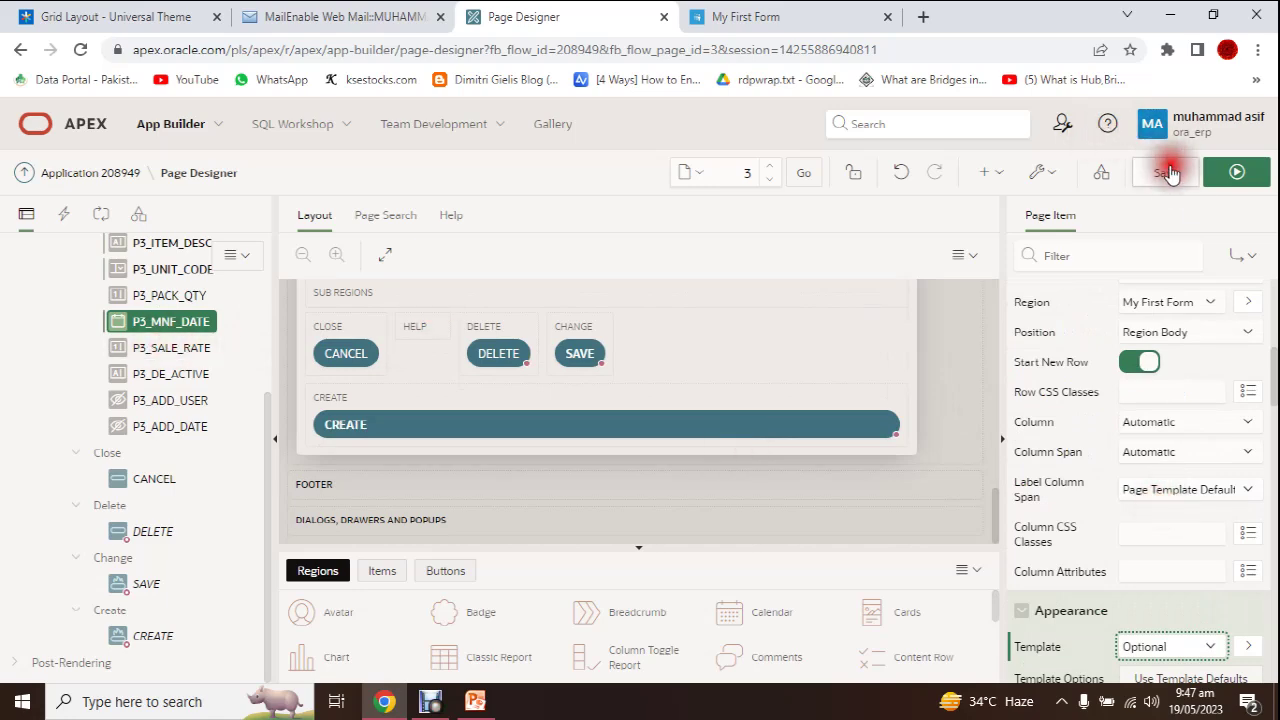
{"action": "left_click", "coordinate": [748, 17]}
{"action": "left_click", "coordinate": [79, 50]}
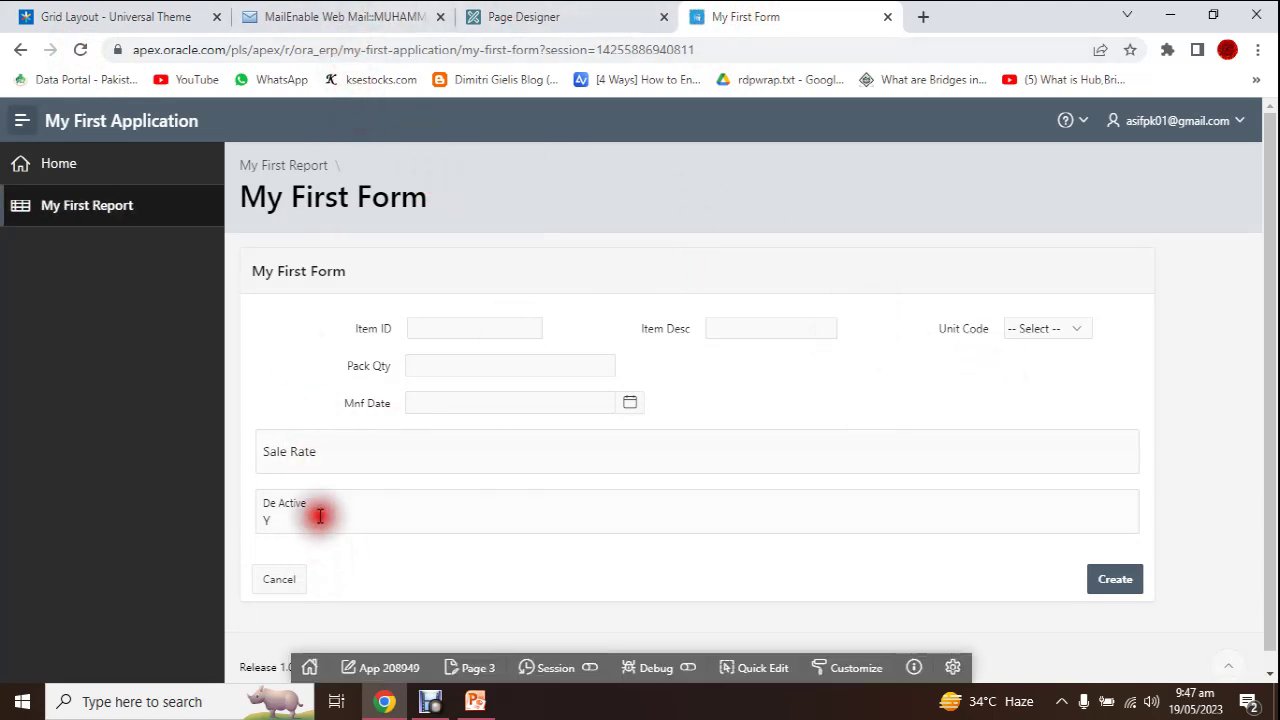
{"action": "left_click", "coordinate": [514, 17]}
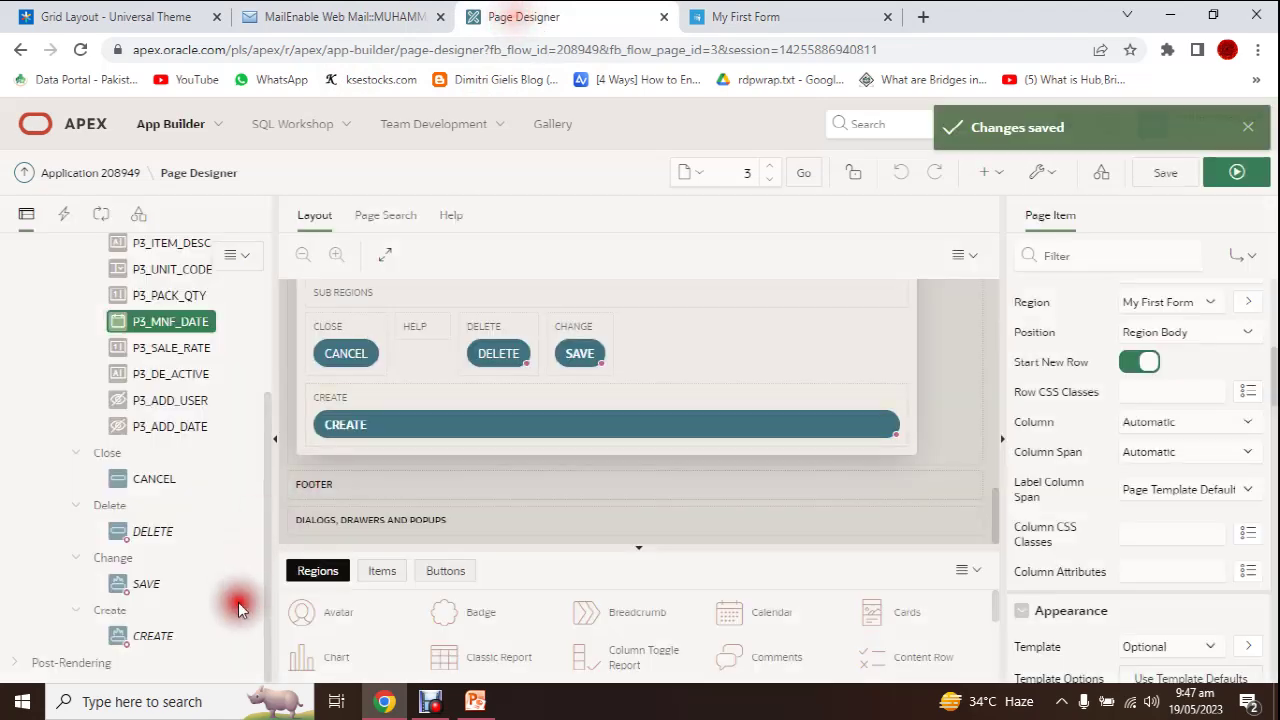
Set P3_SALE_RATE and P3_DE_ACTIVE to the Optional template and save the page.
{"action": "left_click", "coordinate": [165, 350]}
{"action": "left_click", "coordinate": [168, 374], "text": "ctrl"}
{"action": "scroll", "coordinate": [1209, 530], "scroll_direction": "down", "scroll_amount": 1}
{"action": "scroll", "coordinate": [1209, 525], "scroll_direction": "down", "scroll_amount": 4}
{"action": "left_click", "coordinate": [1193, 442]}
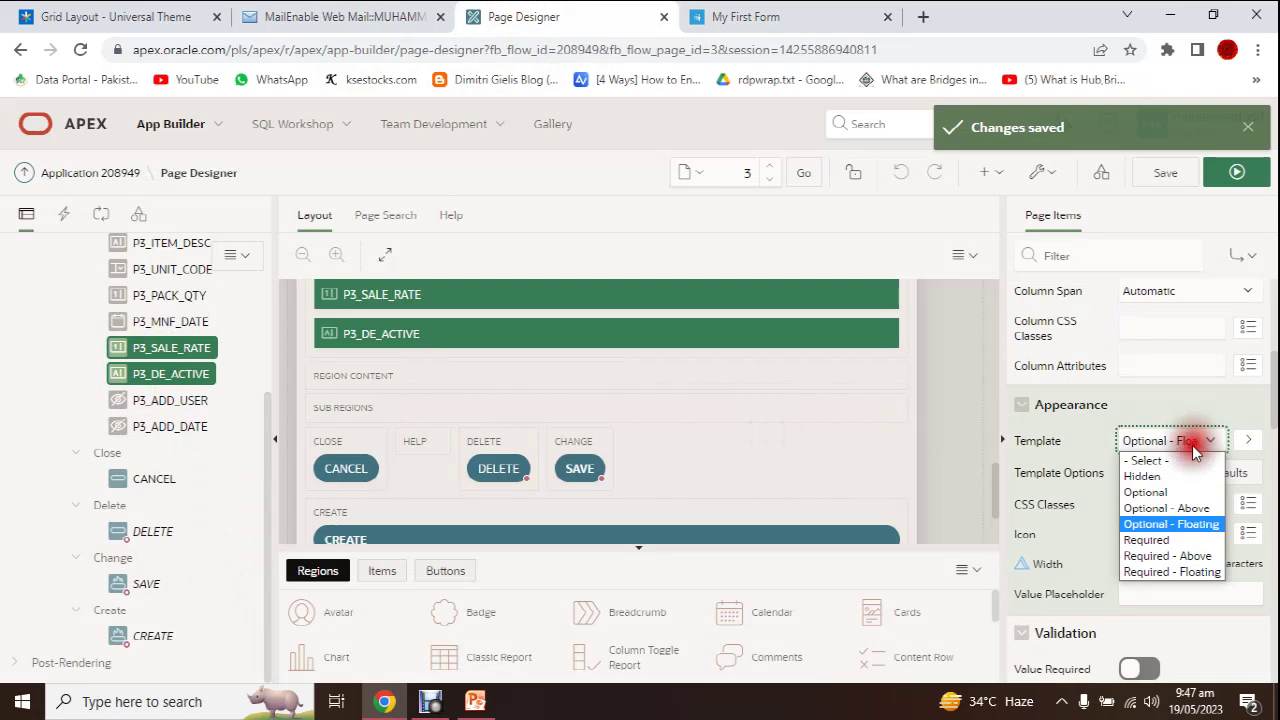
{"action": "left_click", "coordinate": [1145, 492]}
{"action": "left_click", "coordinate": [1165, 172]}
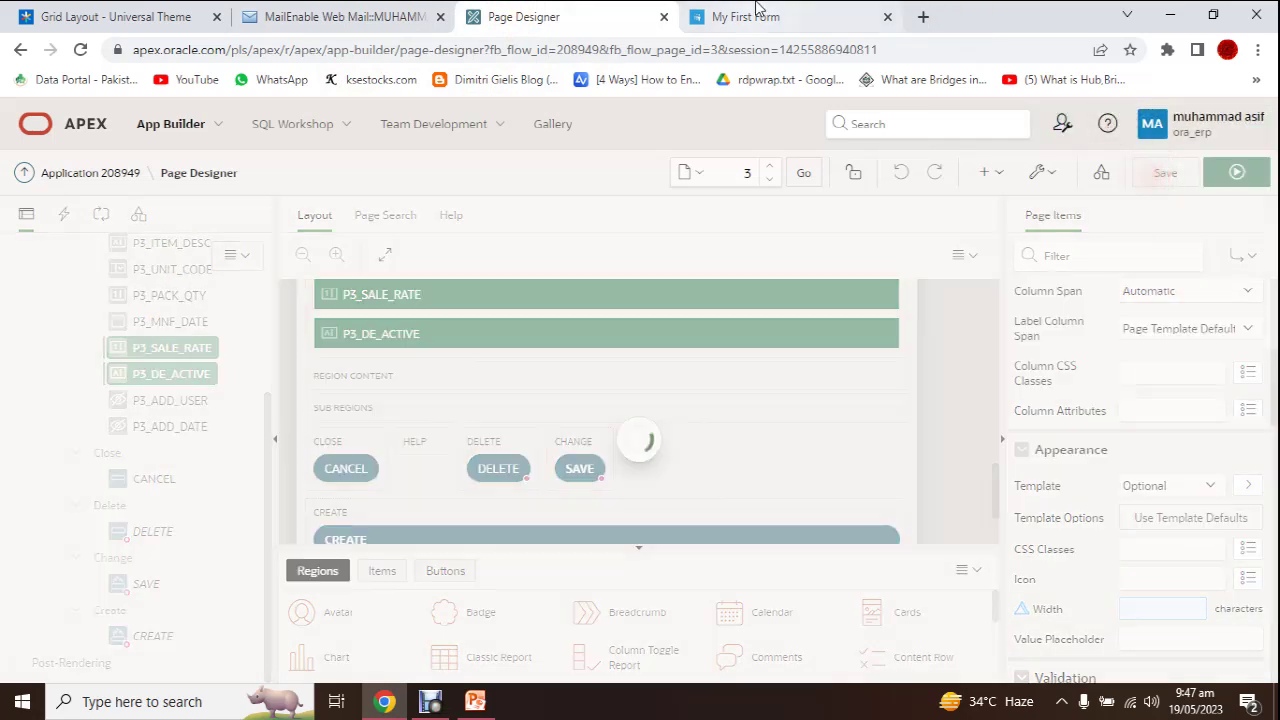
{"action": "left_click", "coordinate": [757, 16]}
Reload My First Form, overlay its layout columns from the developer toolbar, and enter Quick Edit.
{"action": "left_click", "coordinate": [81, 48]}
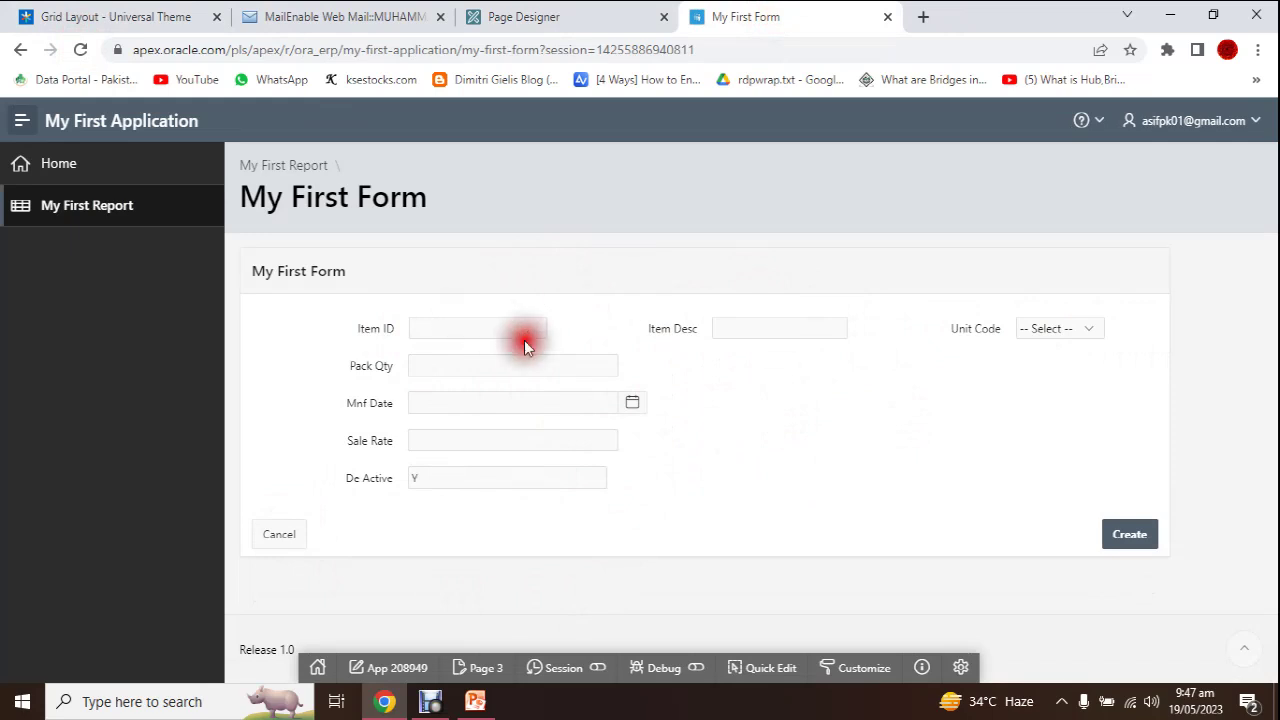
{"action": "left_click", "coordinate": [921, 667]}
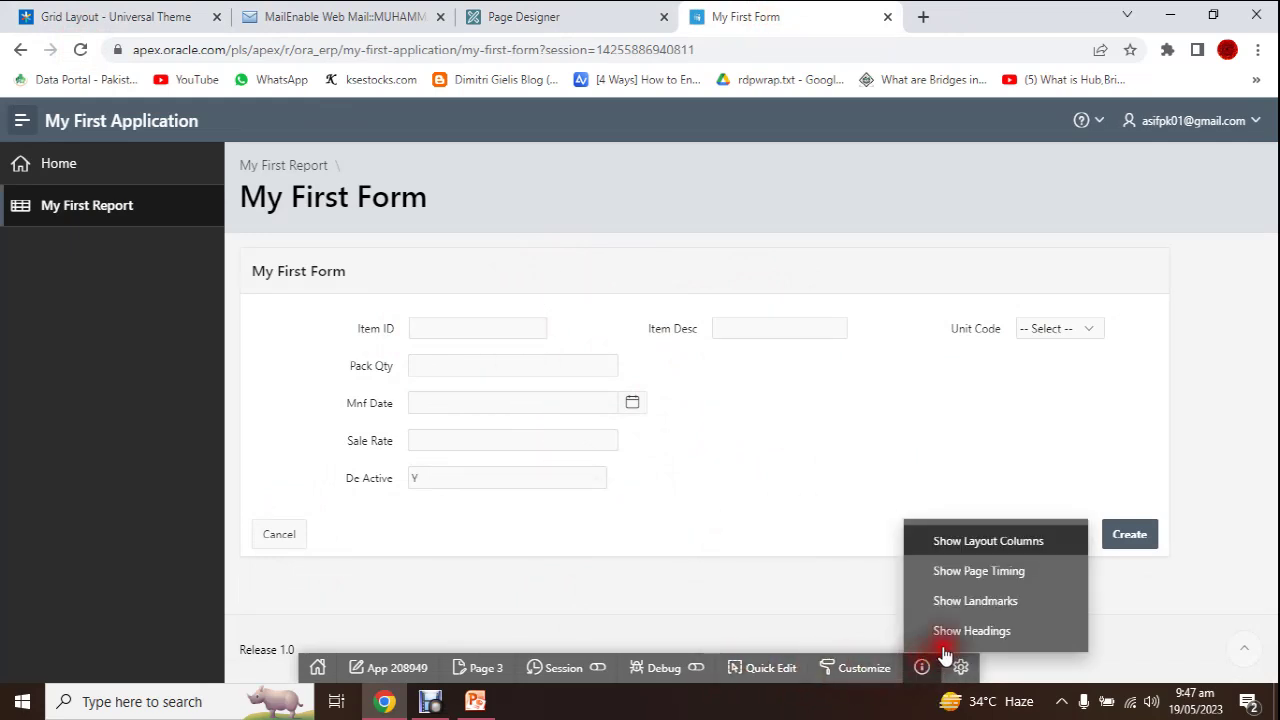
{"action": "left_click", "coordinate": [1017, 543]}
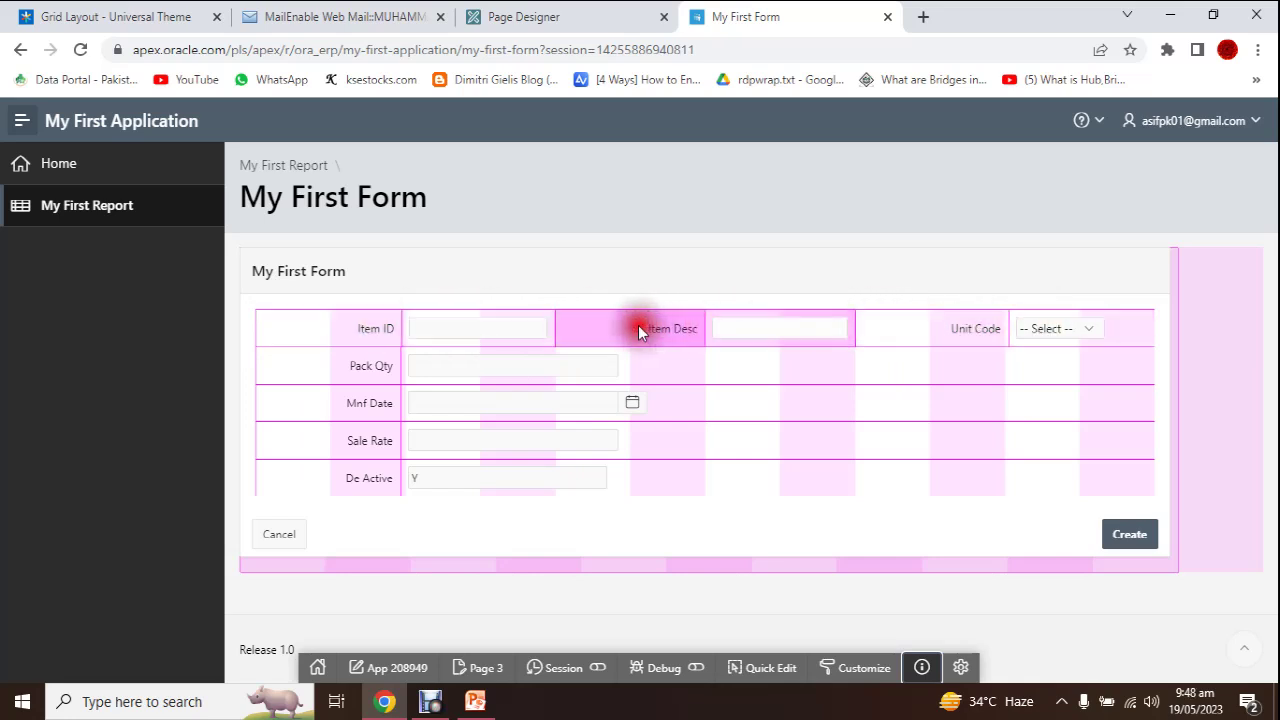
{"action": "left_click", "coordinate": [348, 370]}
{"action": "left_click_drag", "start_coordinate": [661, 329], "coordinate": [682, 329]}
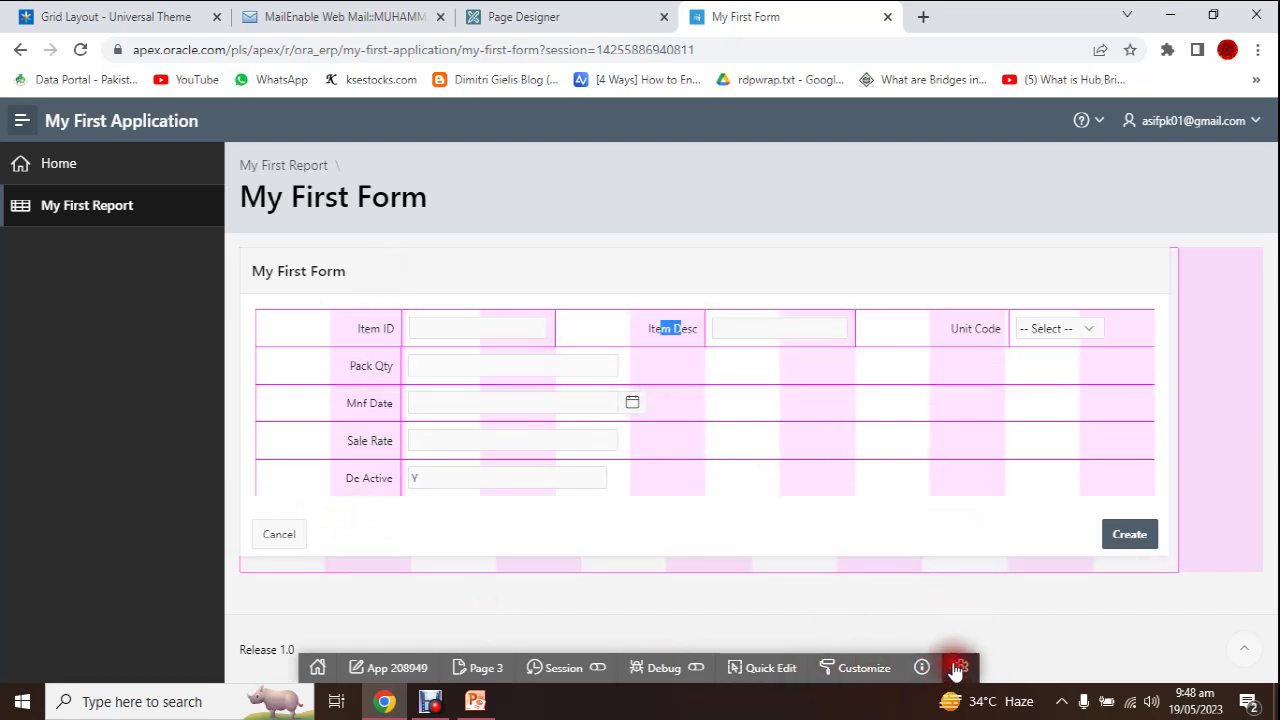
{"action": "left_click", "coordinate": [770, 662]}
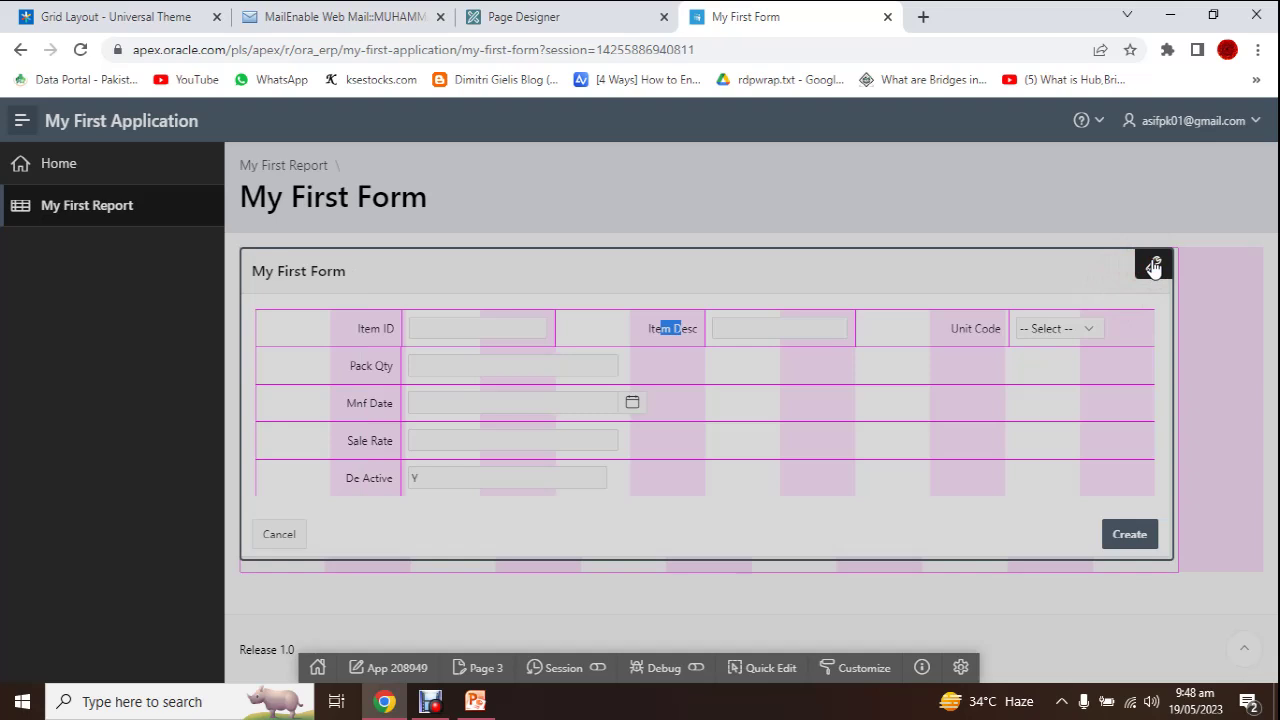
Try Remove Body Padding and 480px body height on the form region, then revert both.
{"action": "left_click", "coordinate": [1154, 266]}
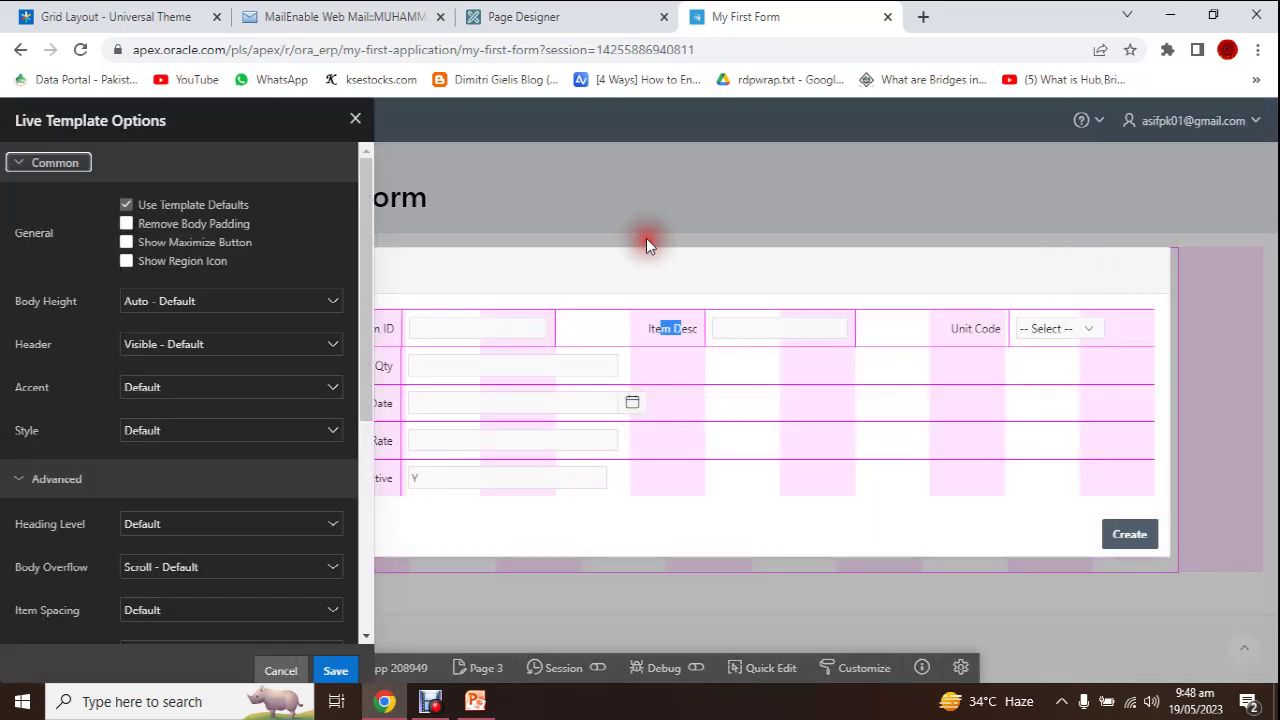
{"action": "left_click", "coordinate": [125, 224]}
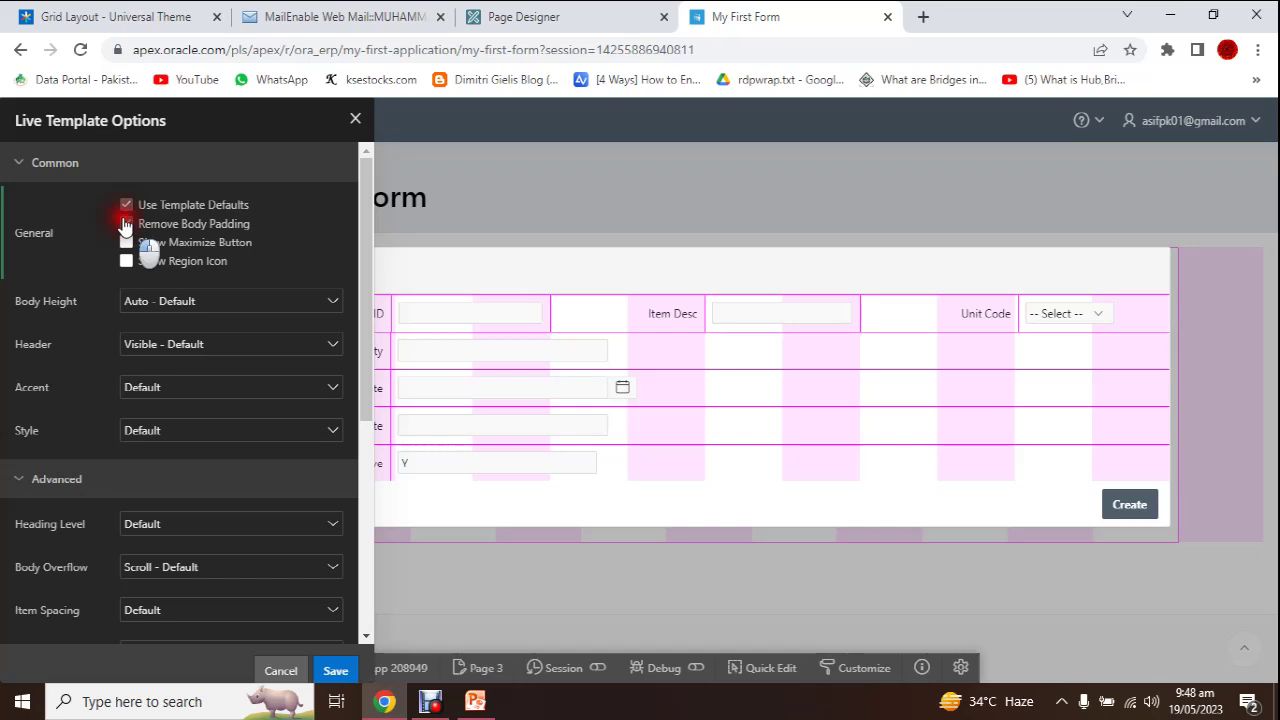
{"action": "left_click", "coordinate": [125, 224]}
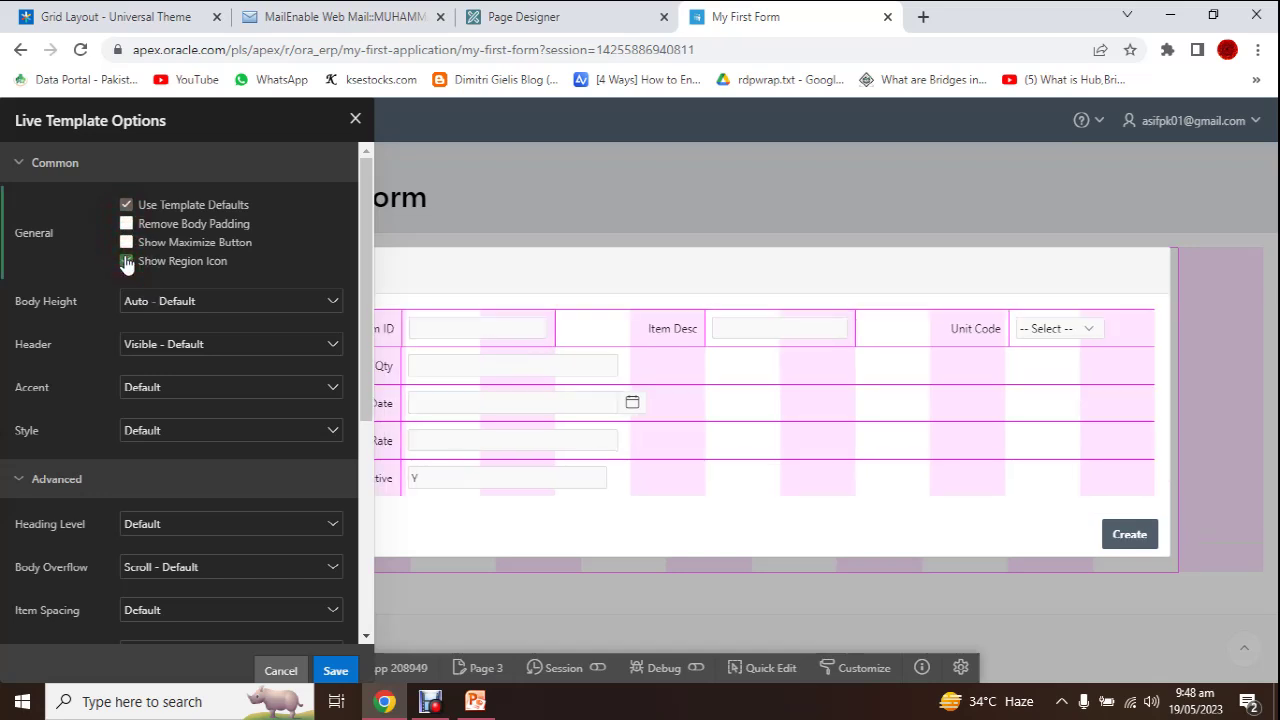
{"action": "left_click", "coordinate": [223, 301]}
{"action": "left_click", "coordinate": [158, 369]}
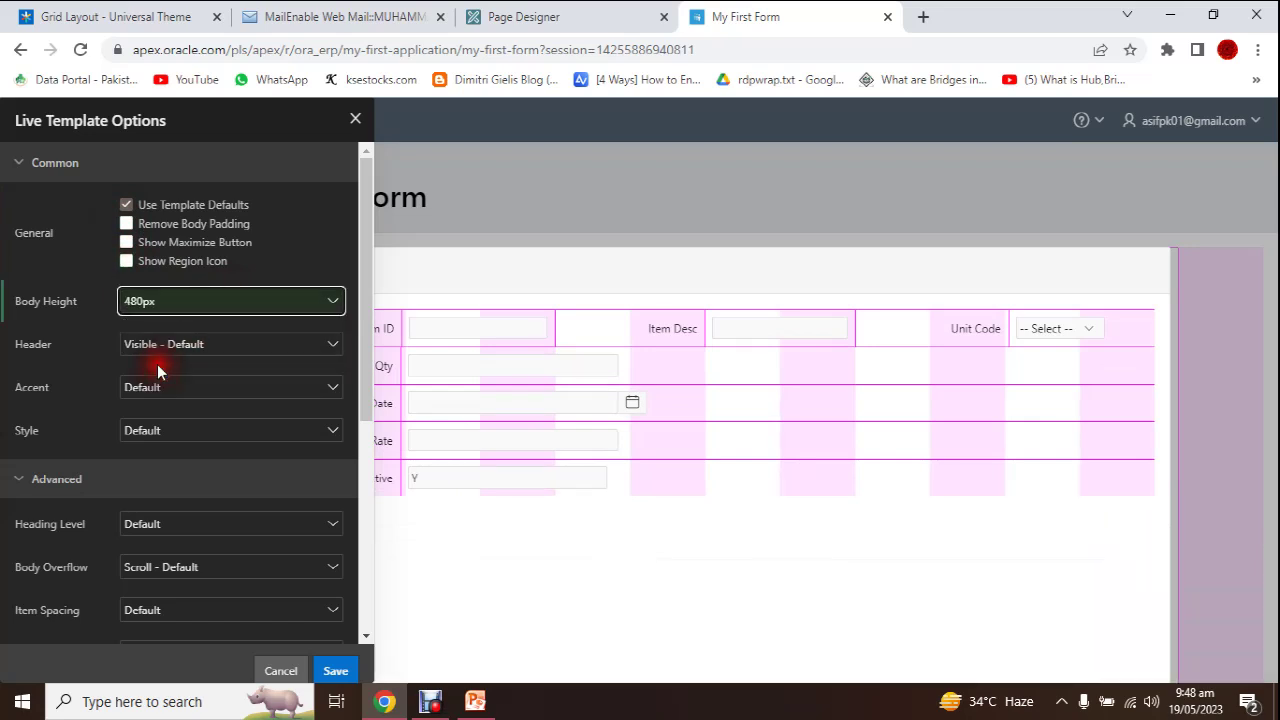
{"action": "left_click", "coordinate": [218, 300]}
{"action": "left_click", "coordinate": [198, 321]}
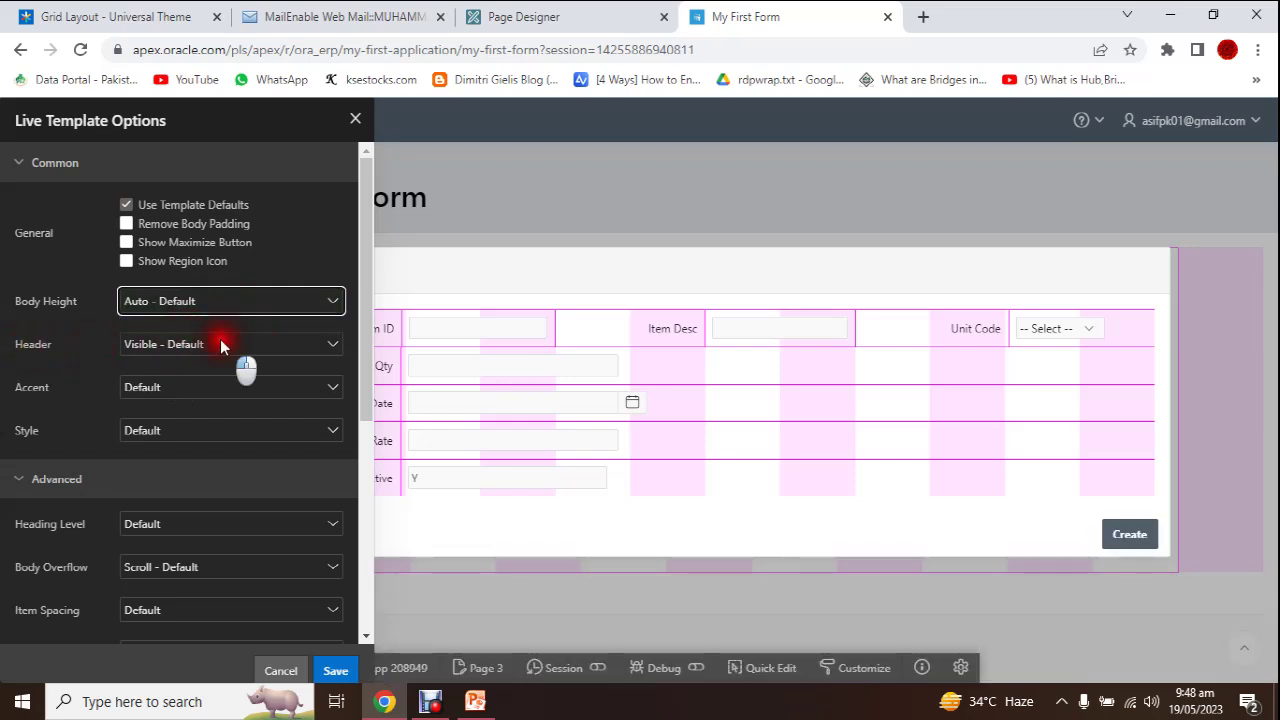
Hide the region header and show it again, then apply Accent 2.
{"action": "left_click", "coordinate": [222, 344]}
{"action": "left_click", "coordinate": [163, 381]}
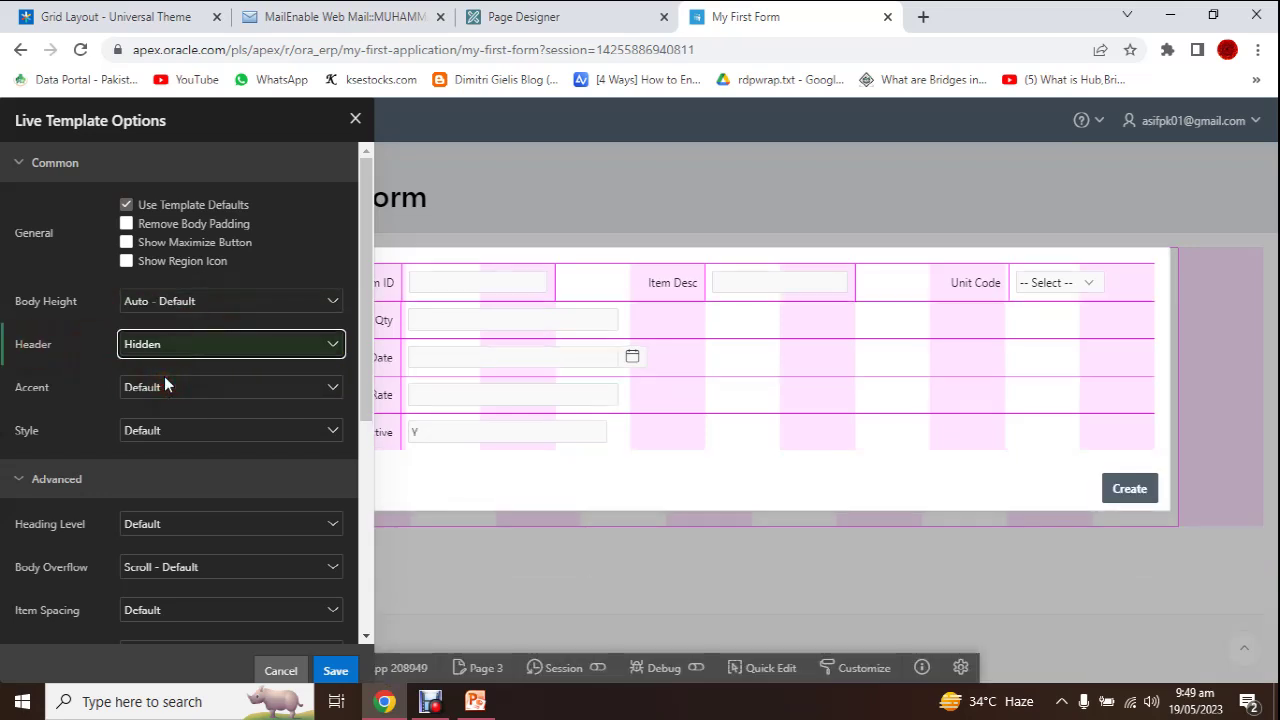
{"action": "left_click", "coordinate": [206, 333]}
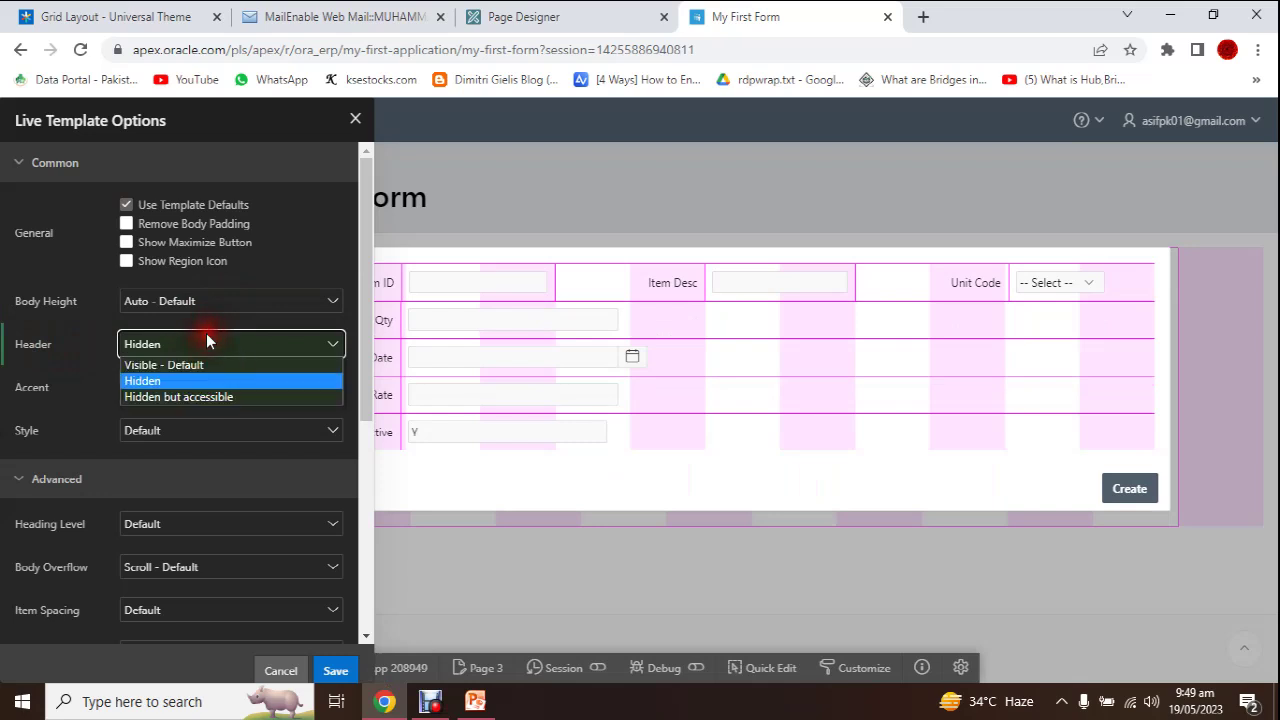
{"action": "left_click", "coordinate": [194, 362]}
{"action": "left_click", "coordinate": [195, 384]}
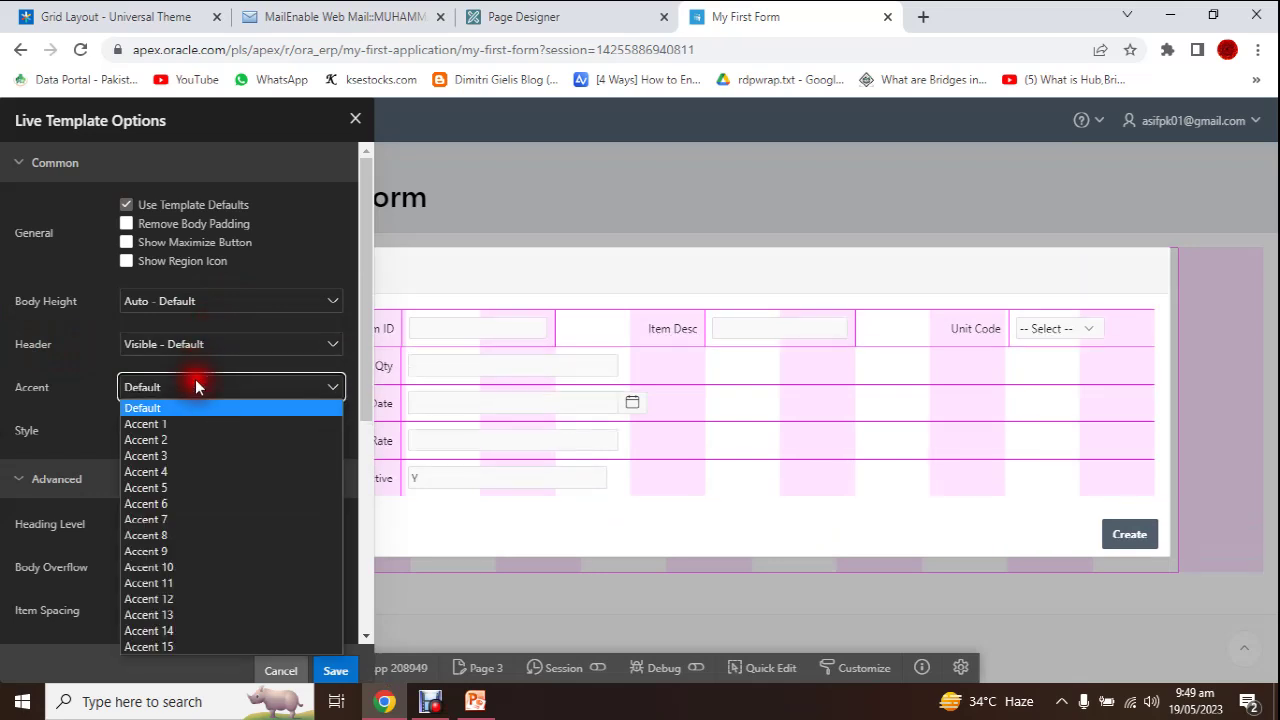
{"action": "left_click", "coordinate": [173, 437]}
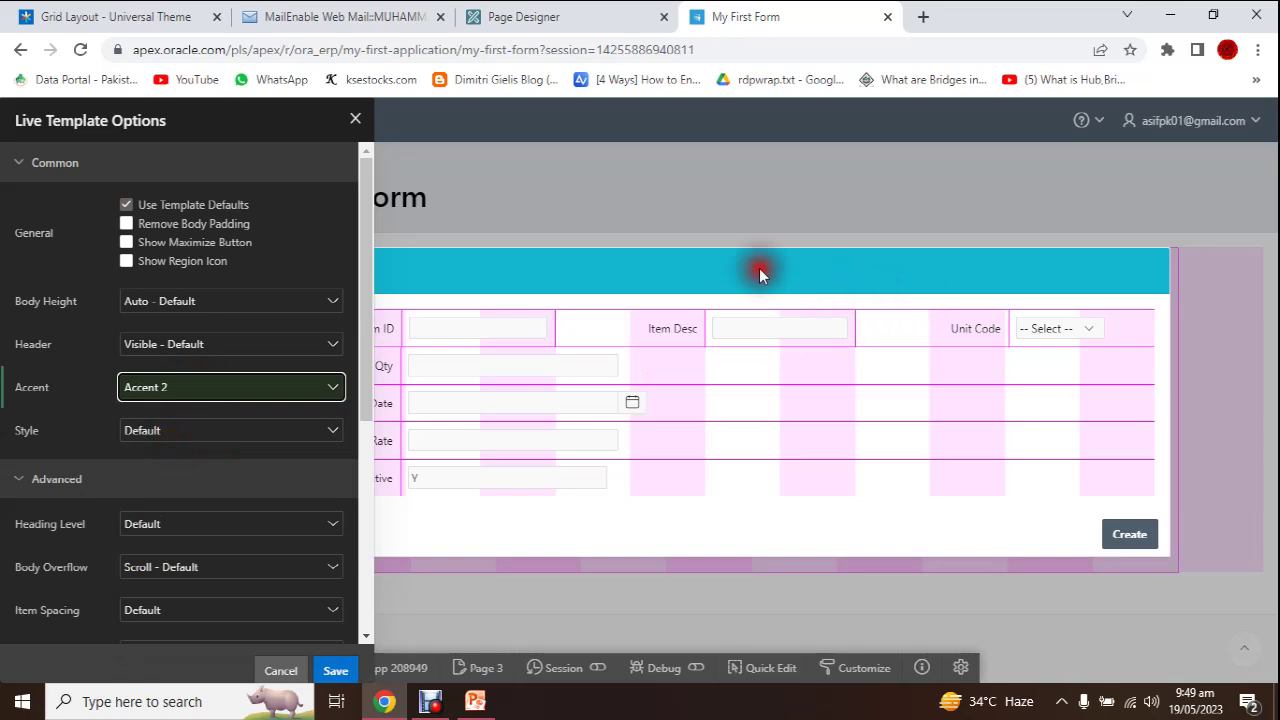
Set the region header to Hidden, then back to visible.
{"action": "left_click_drag", "start_coordinate": [249, 122], "coordinate": [1272, 155]}
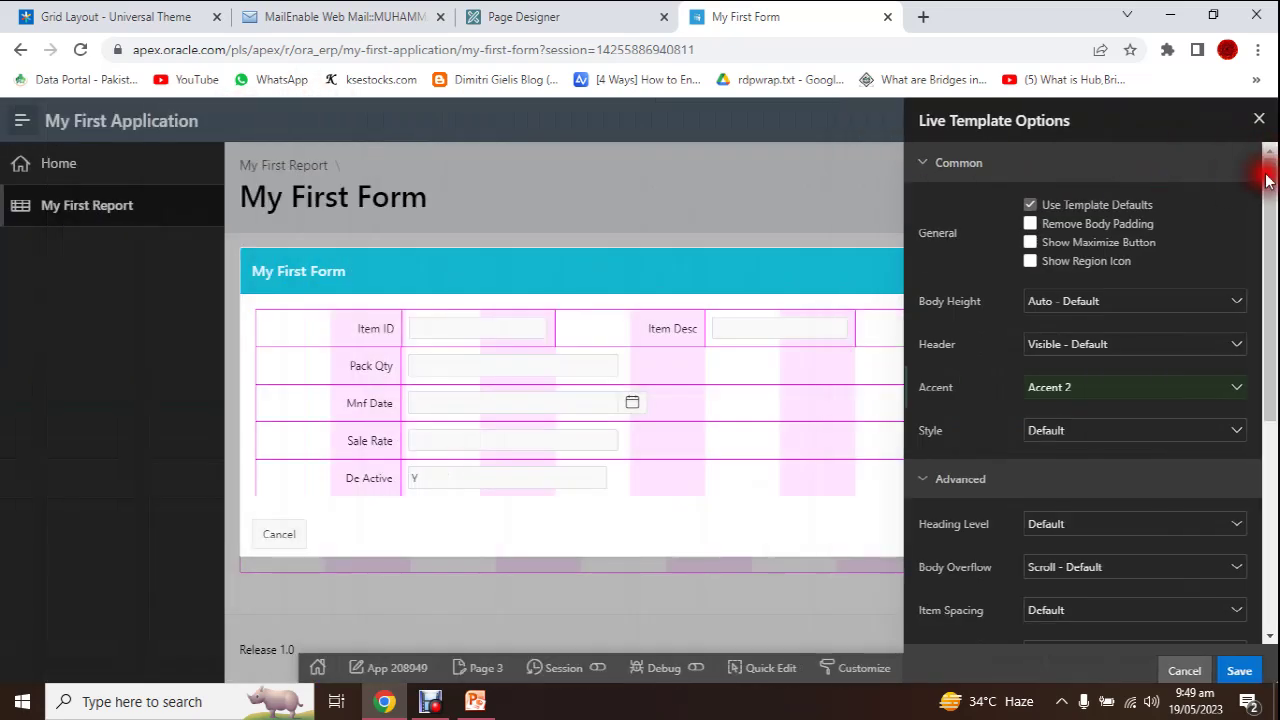
{"action": "left_click", "coordinate": [1101, 343]}
{"action": "left_click", "coordinate": [1080, 376]}
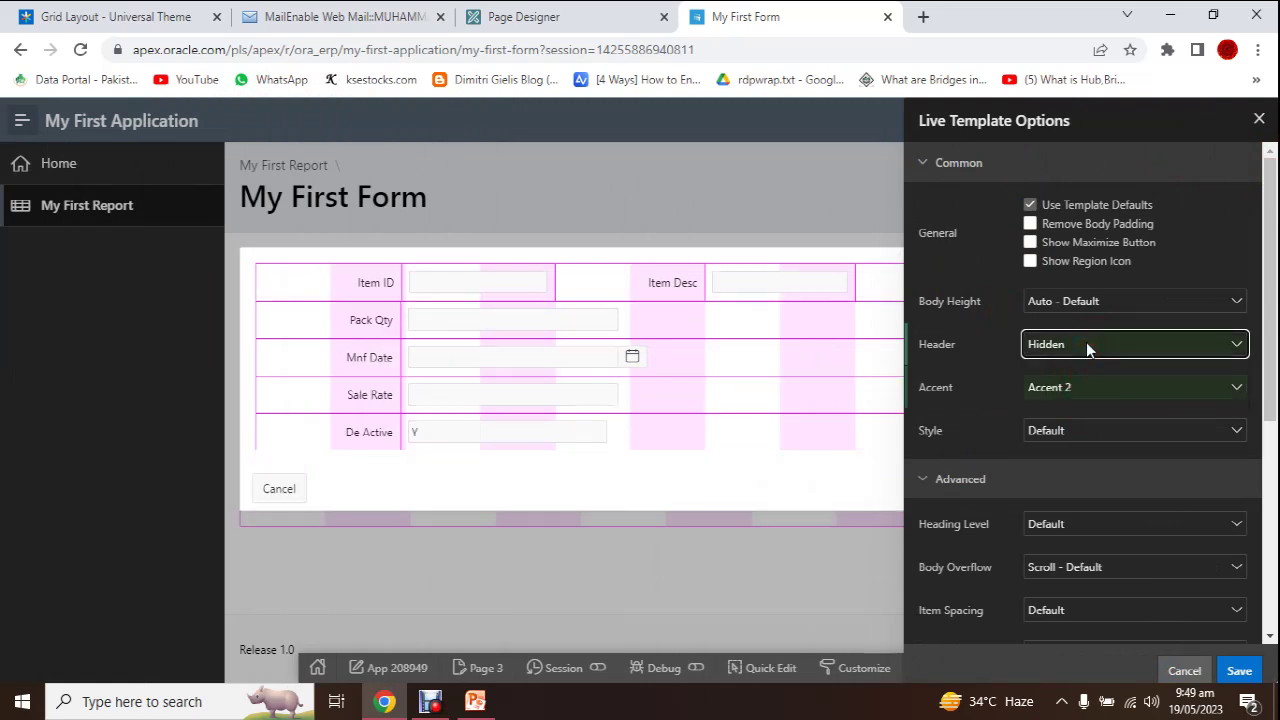
{"action": "left_click", "coordinate": [1086, 342]}
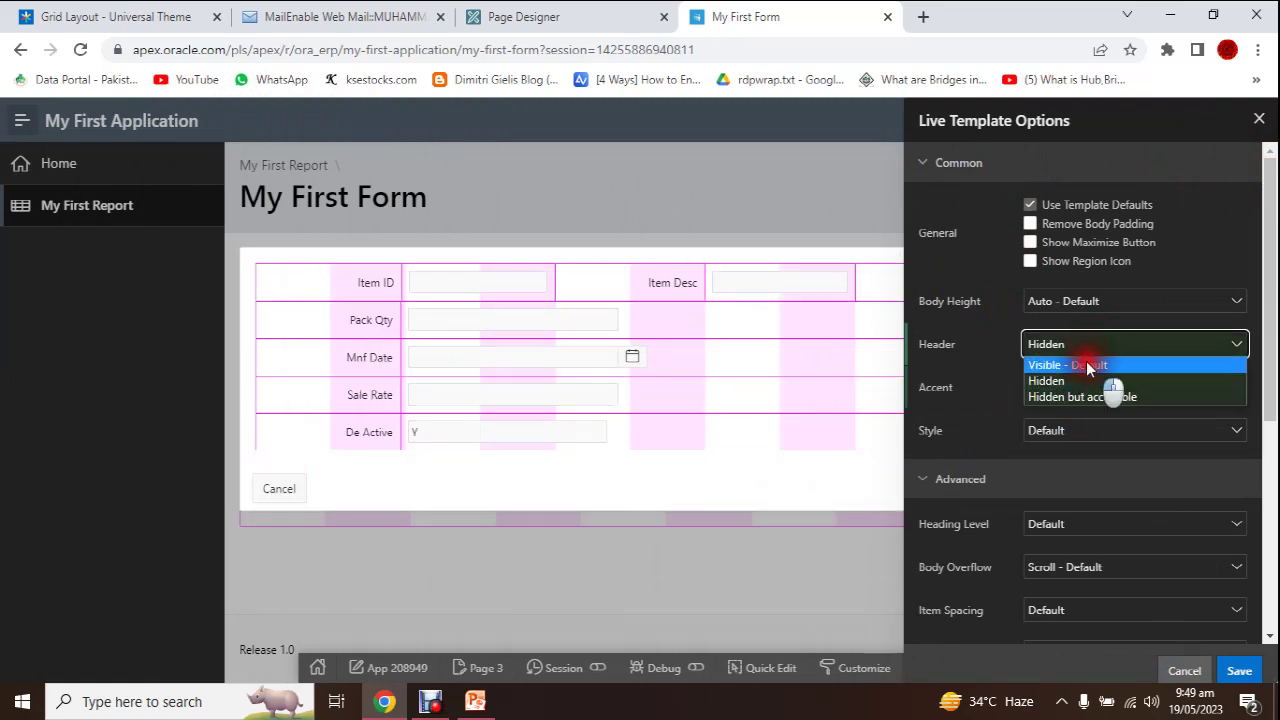
{"action": "left_click", "coordinate": [1086, 361]}
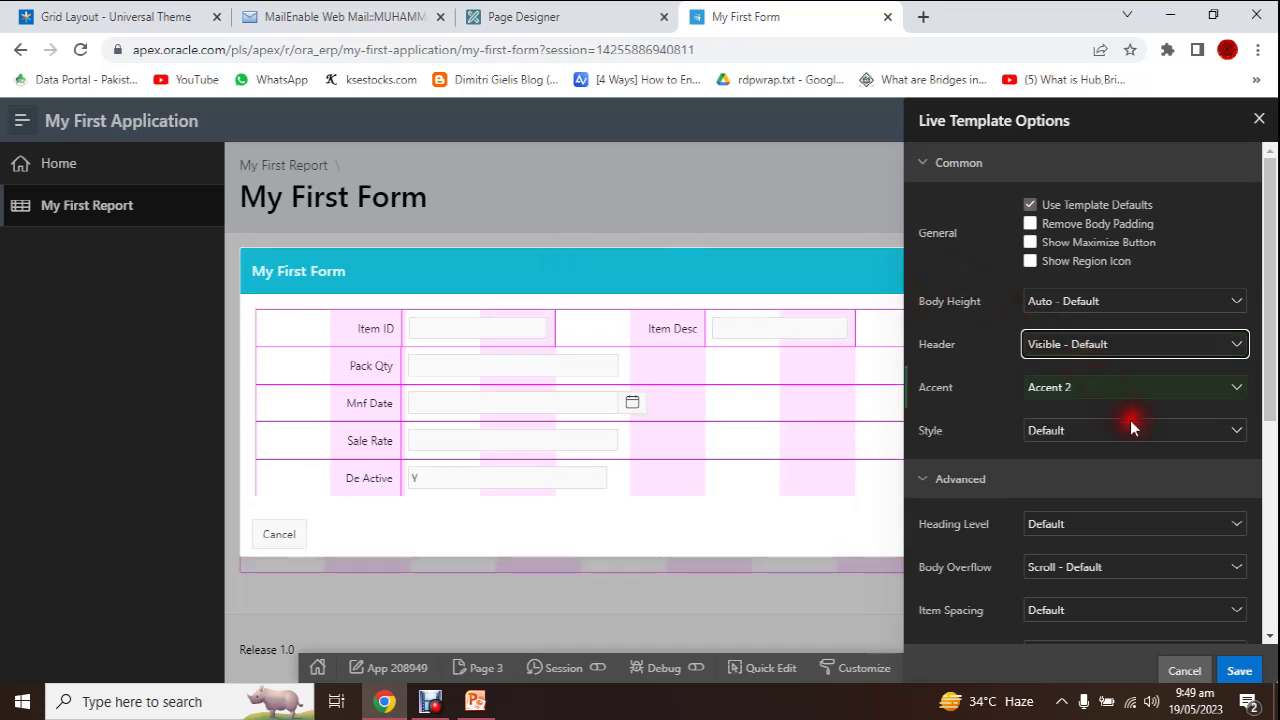
Try Stack Region and Remove Borders styles, return to Default, and save the template options.
{"action": "left_click", "coordinate": [1062, 430]}
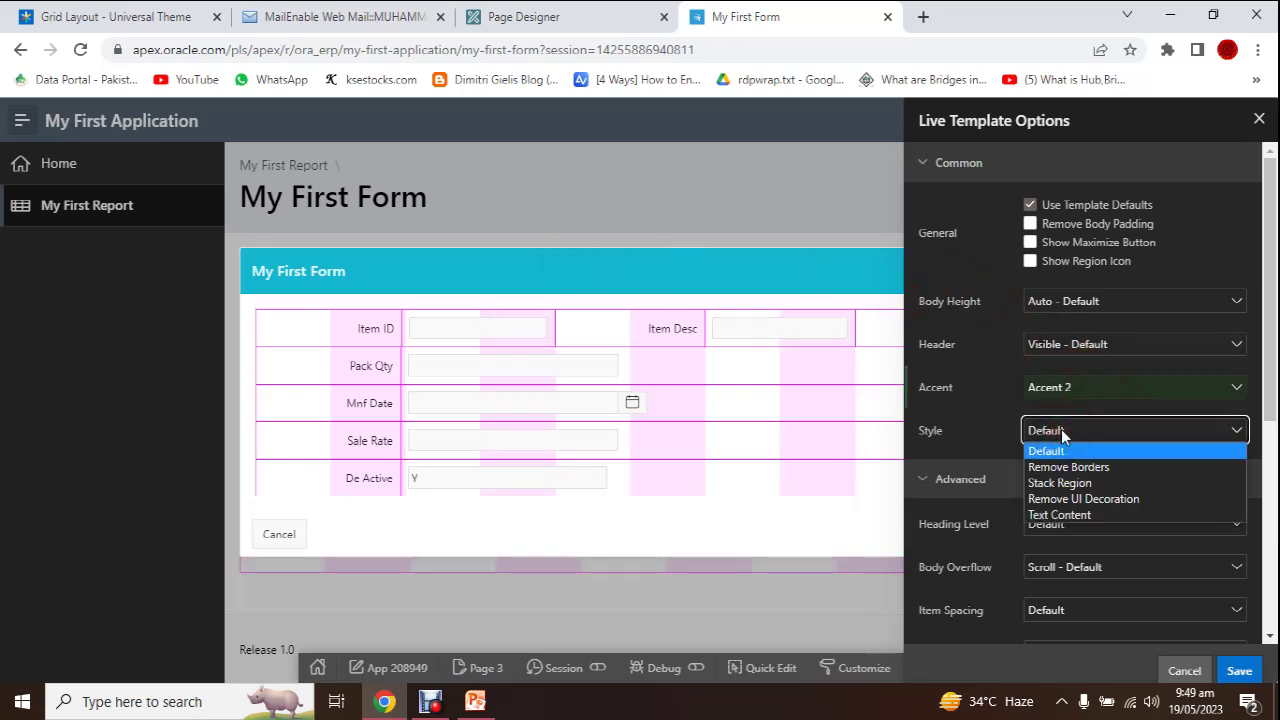
{"action": "left_click", "coordinate": [1086, 484]}
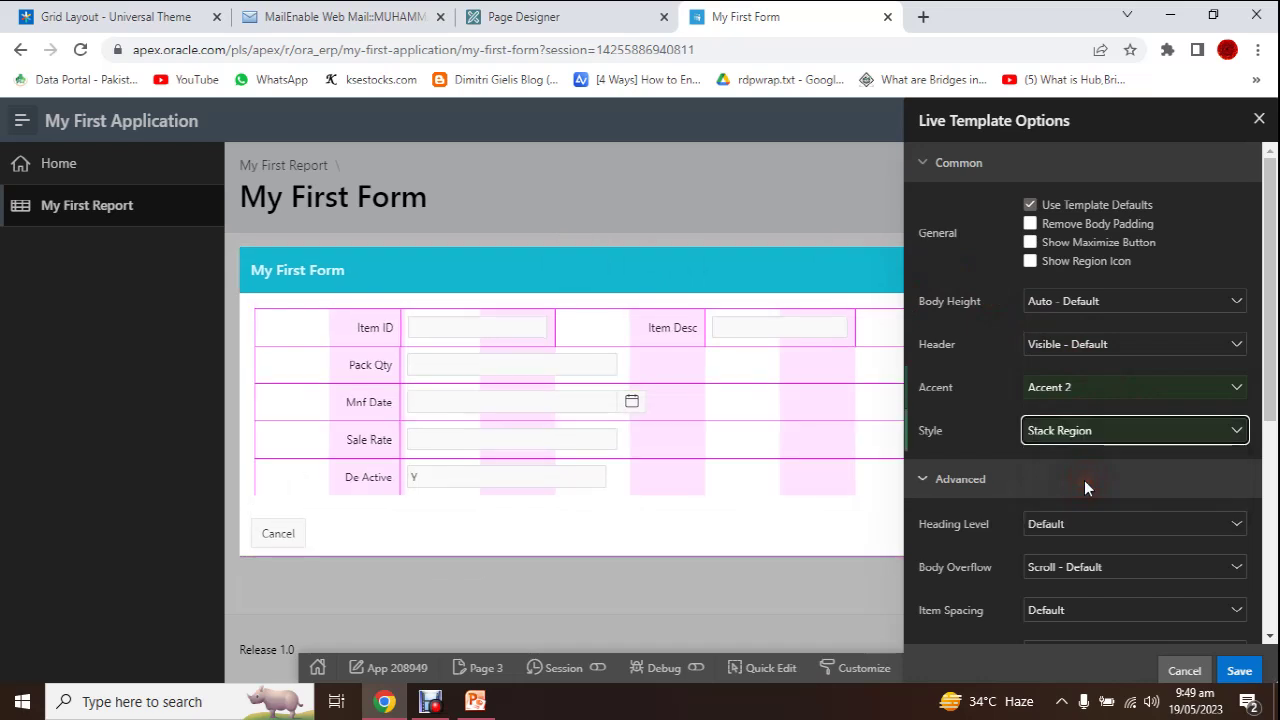
{"action": "left_click", "coordinate": [1081, 434]}
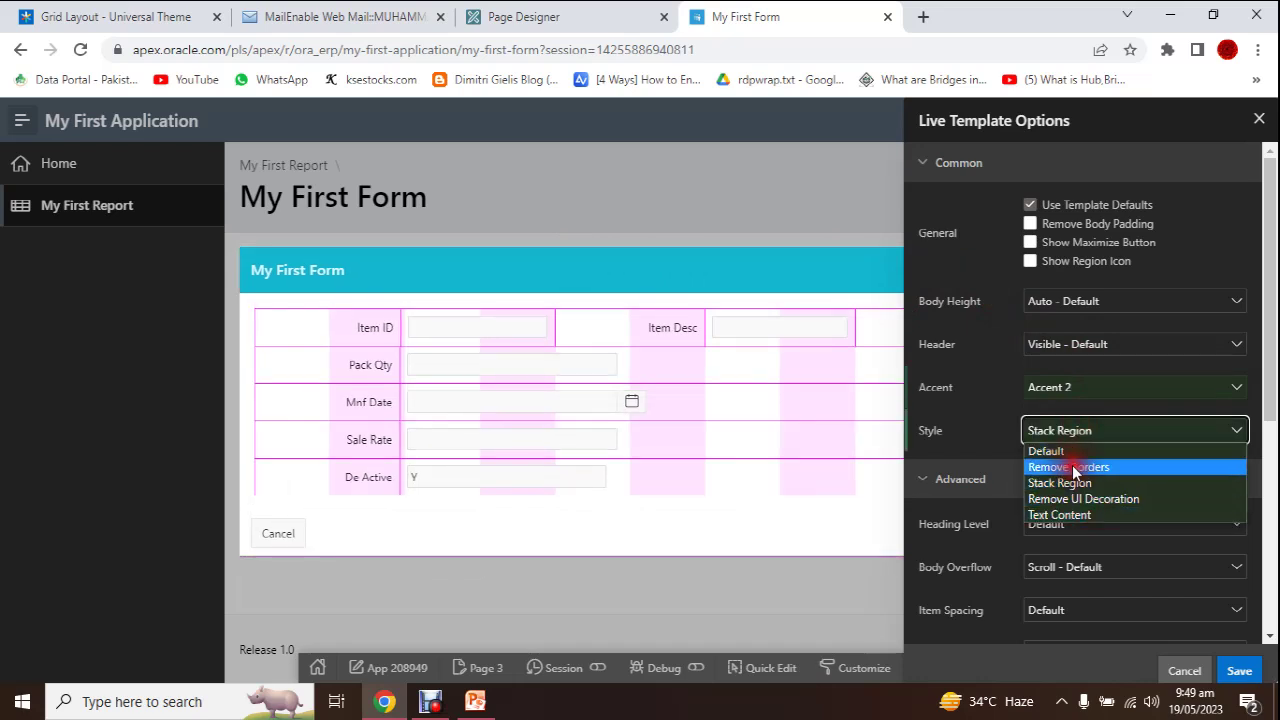
{"action": "left_click", "coordinate": [1071, 467]}
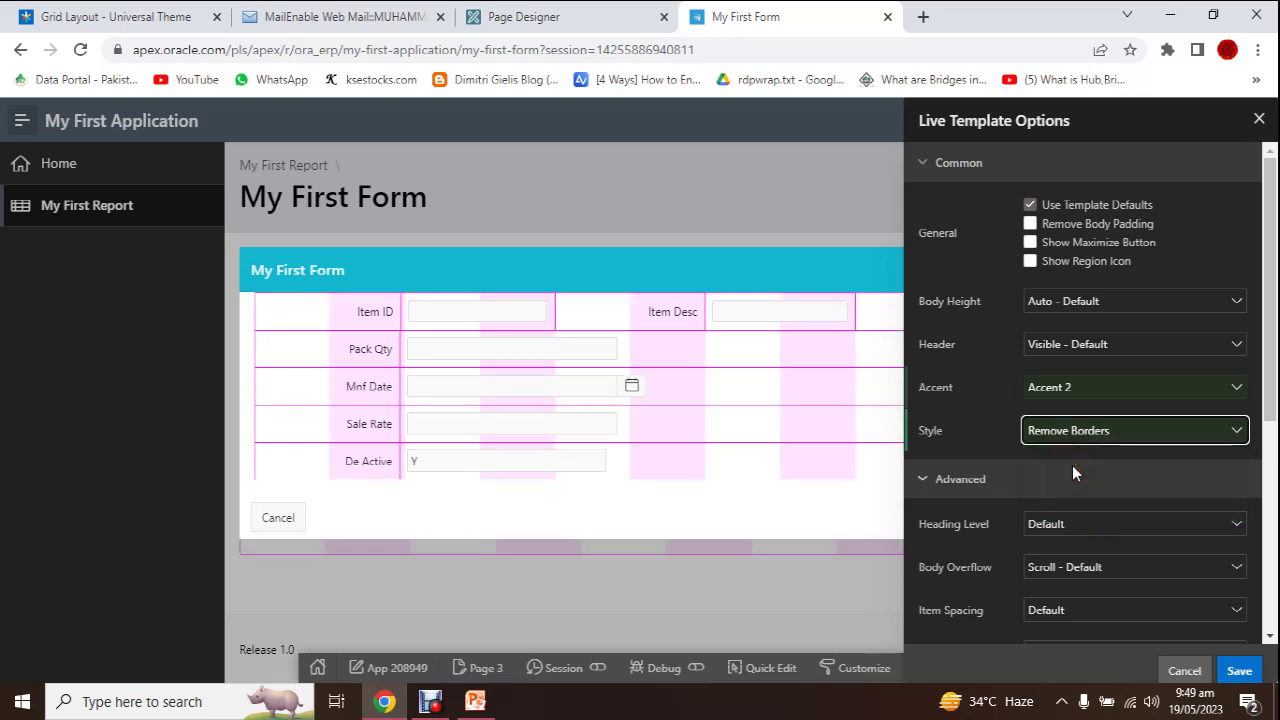
{"action": "left_click", "coordinate": [1071, 441]}
{"action": "left_click", "coordinate": [1070, 450]}
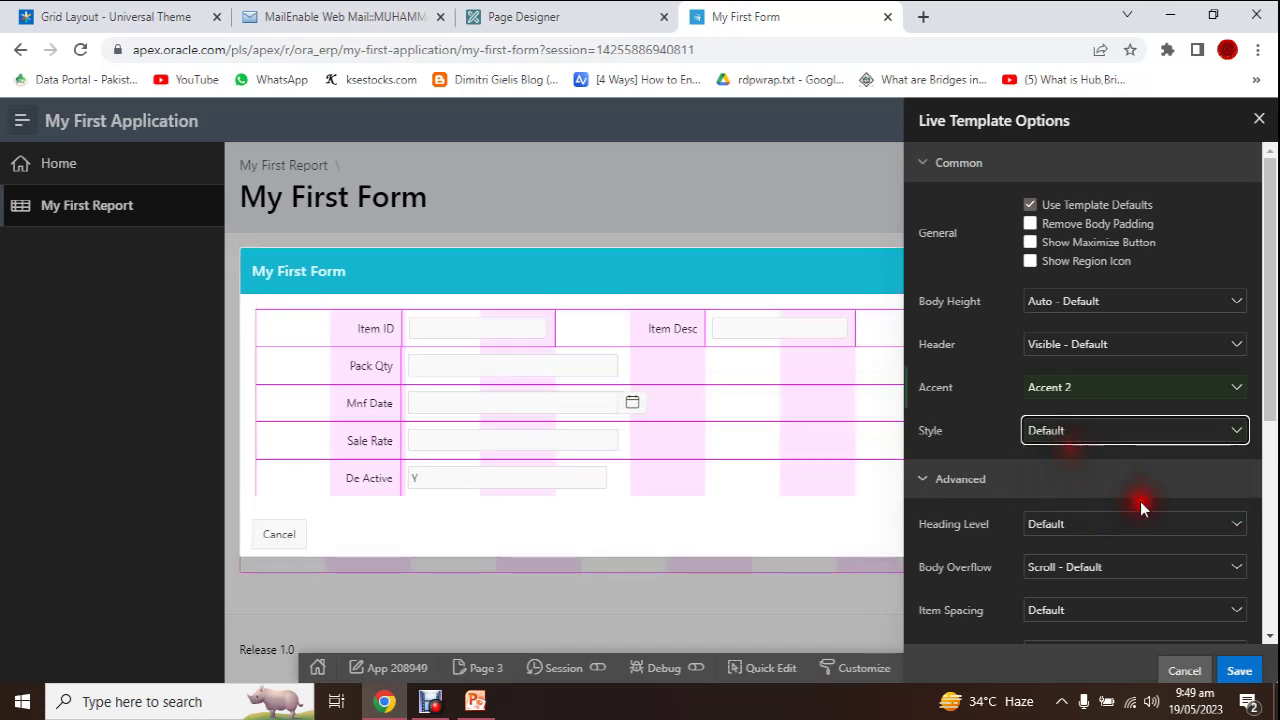
{"action": "scroll", "coordinate": [1112, 569], "scroll_direction": "down", "scroll_amount": 2}
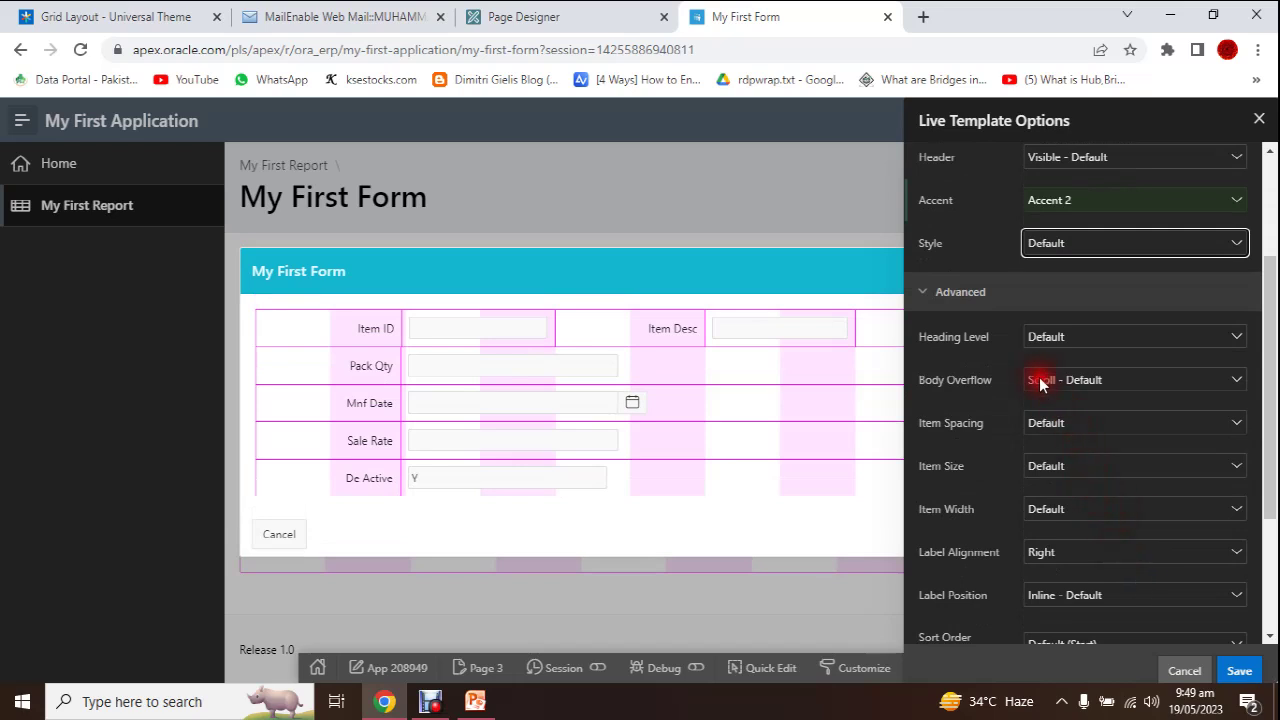
{"action": "scroll", "coordinate": [1105, 429], "scroll_direction": "down", "scroll_amount": 1}
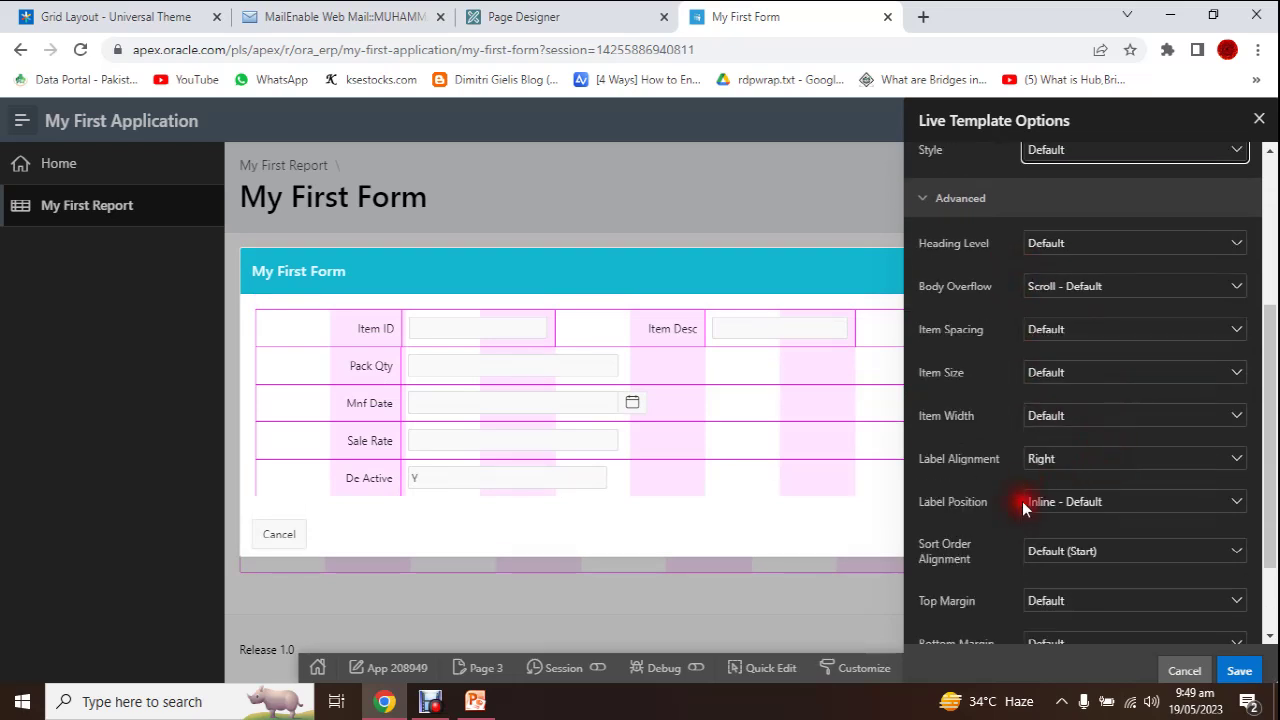
{"action": "scroll", "coordinate": [1094, 490], "scroll_direction": "up", "scroll_amount": 3}
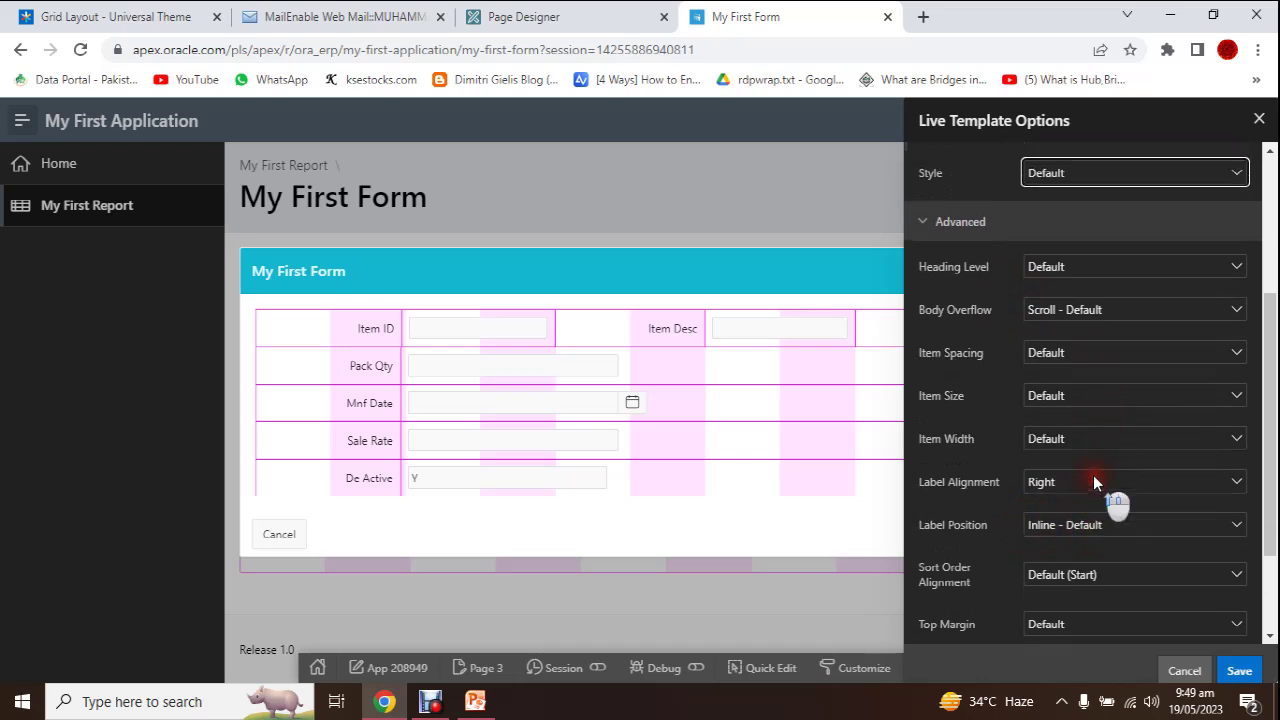
{"action": "left_click", "coordinate": [1236, 670]}
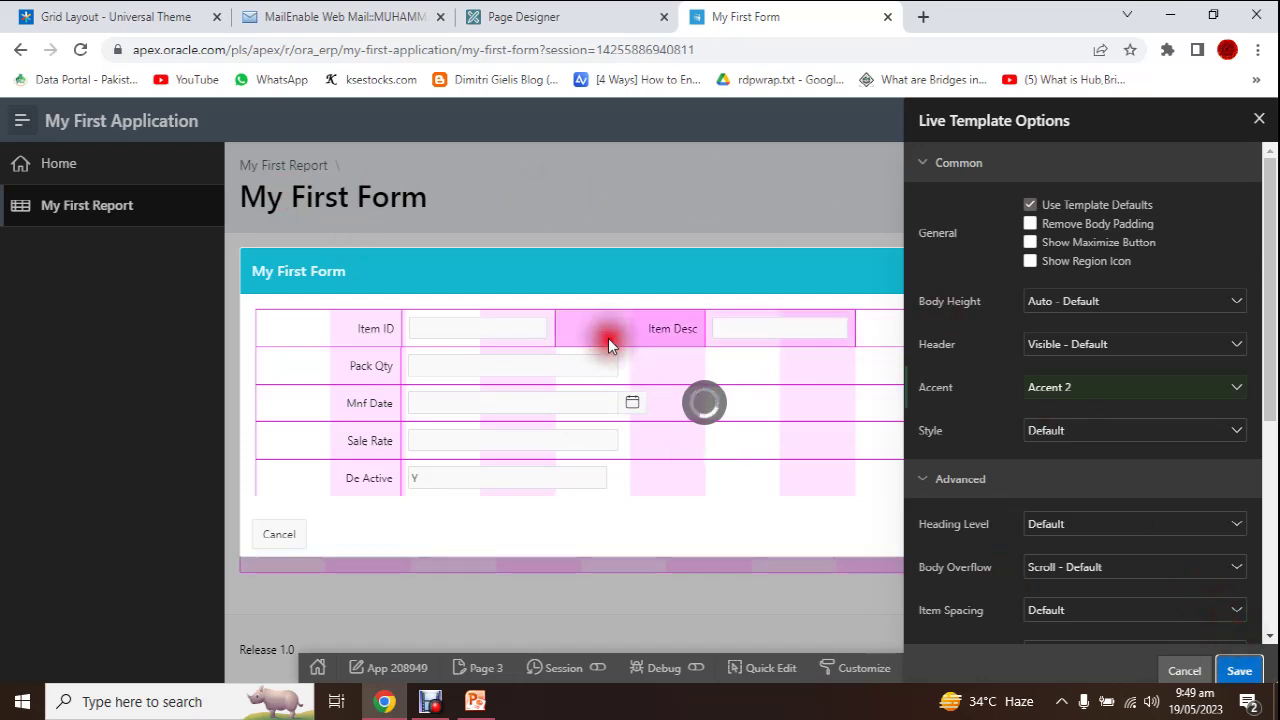
Reload the running form and close the Live Template Options panel.
{"action": "left_click", "coordinate": [430, 702]}
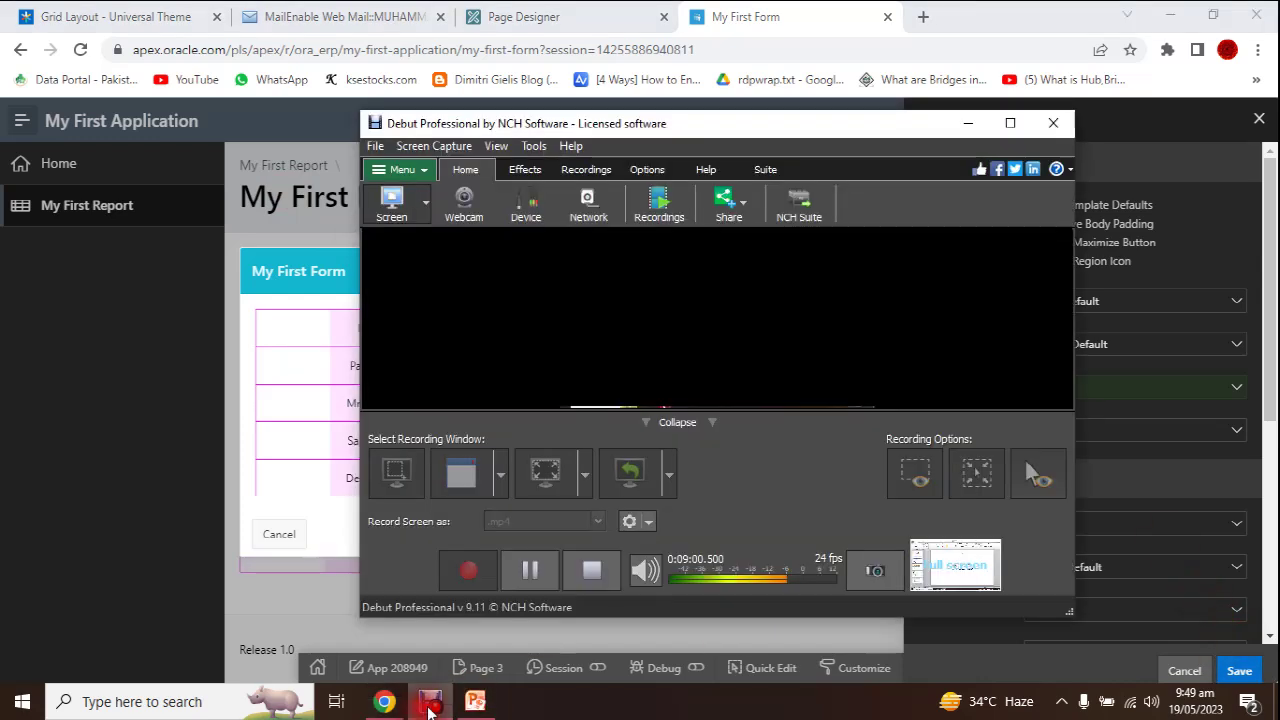
{"action": "left_click", "coordinate": [430, 702]}
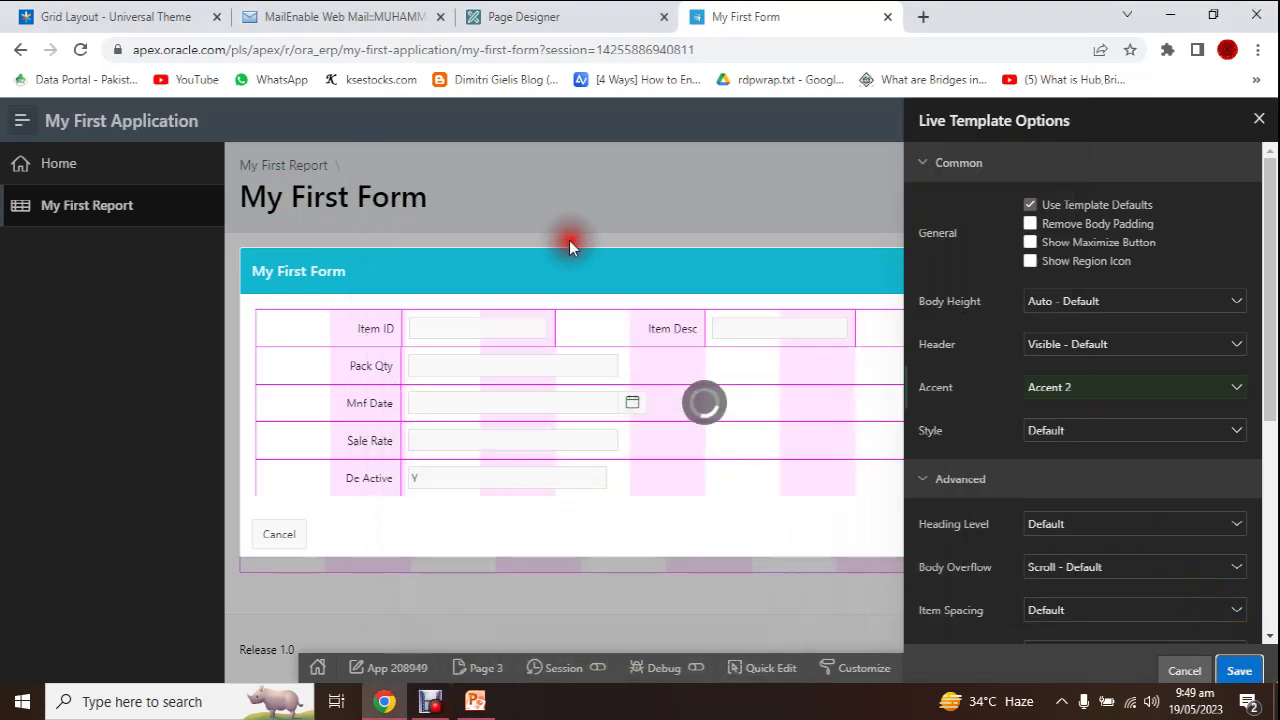
{"action": "left_click", "coordinate": [80, 50]}
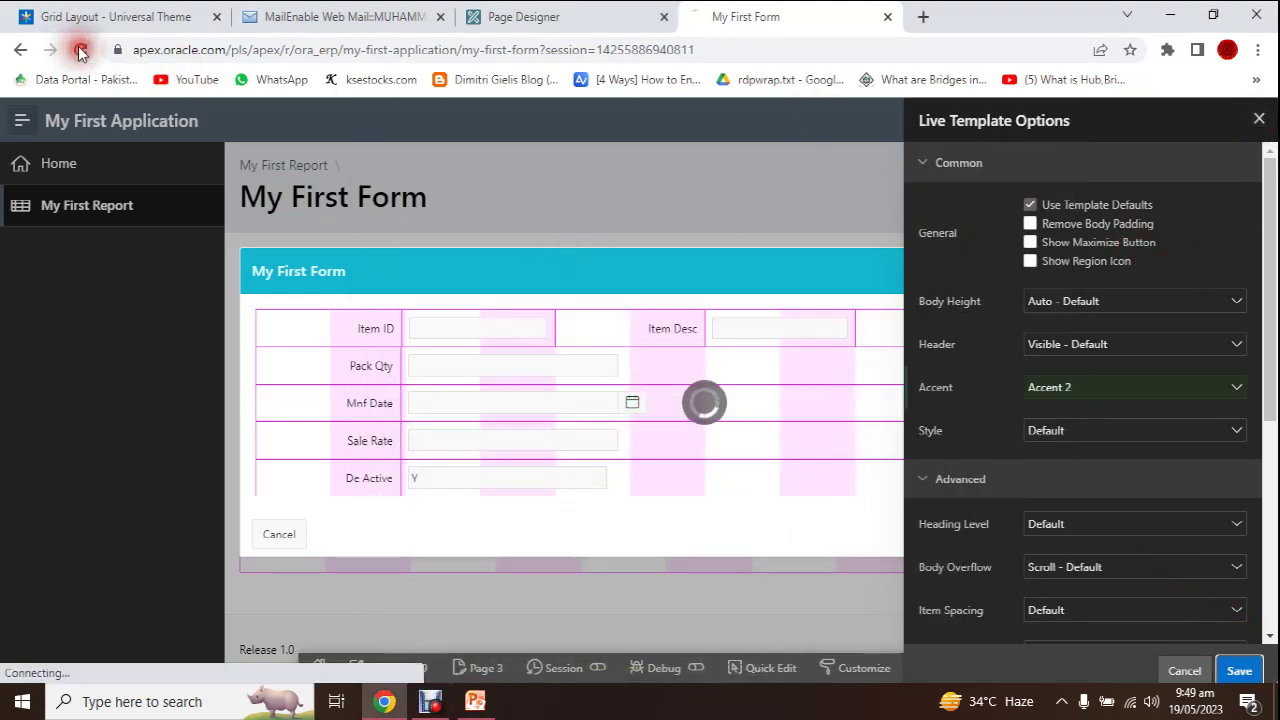
{"action": "left_click", "coordinate": [1259, 120]}
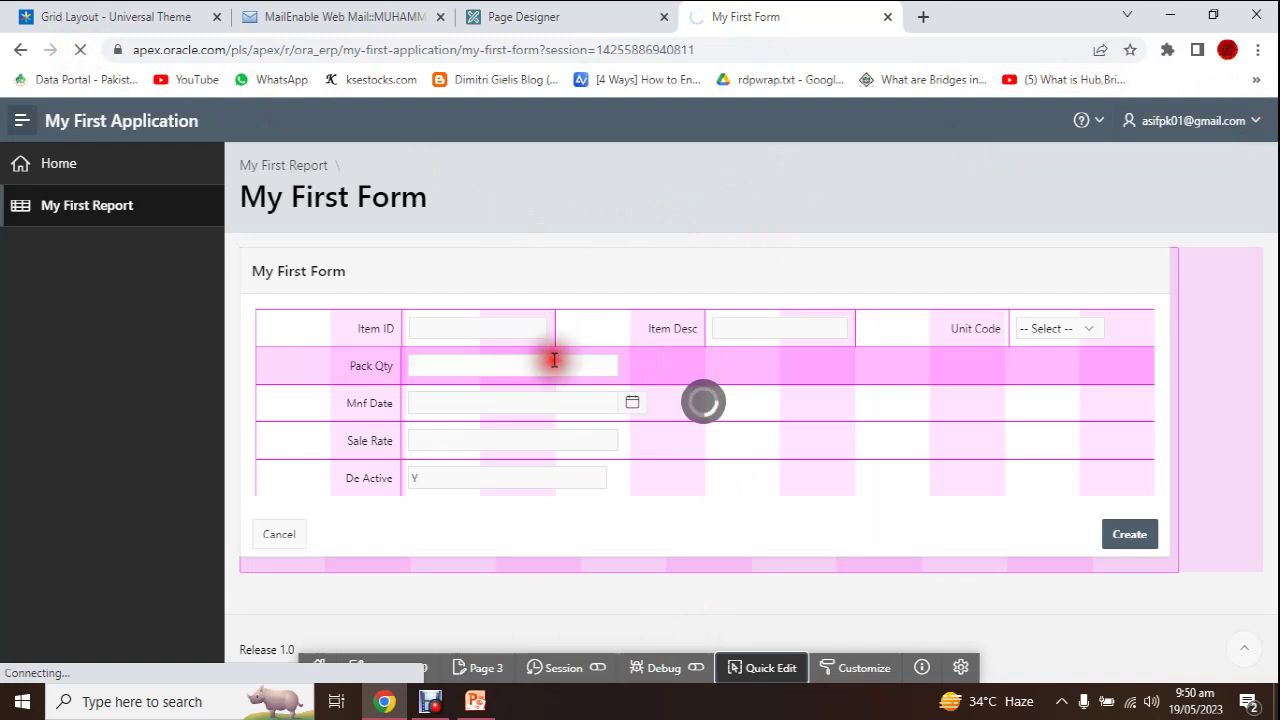
Enter Y in the plain-text De Active field, then go back to Page Designer.
{"action": "left_click", "coordinate": [430, 703]}
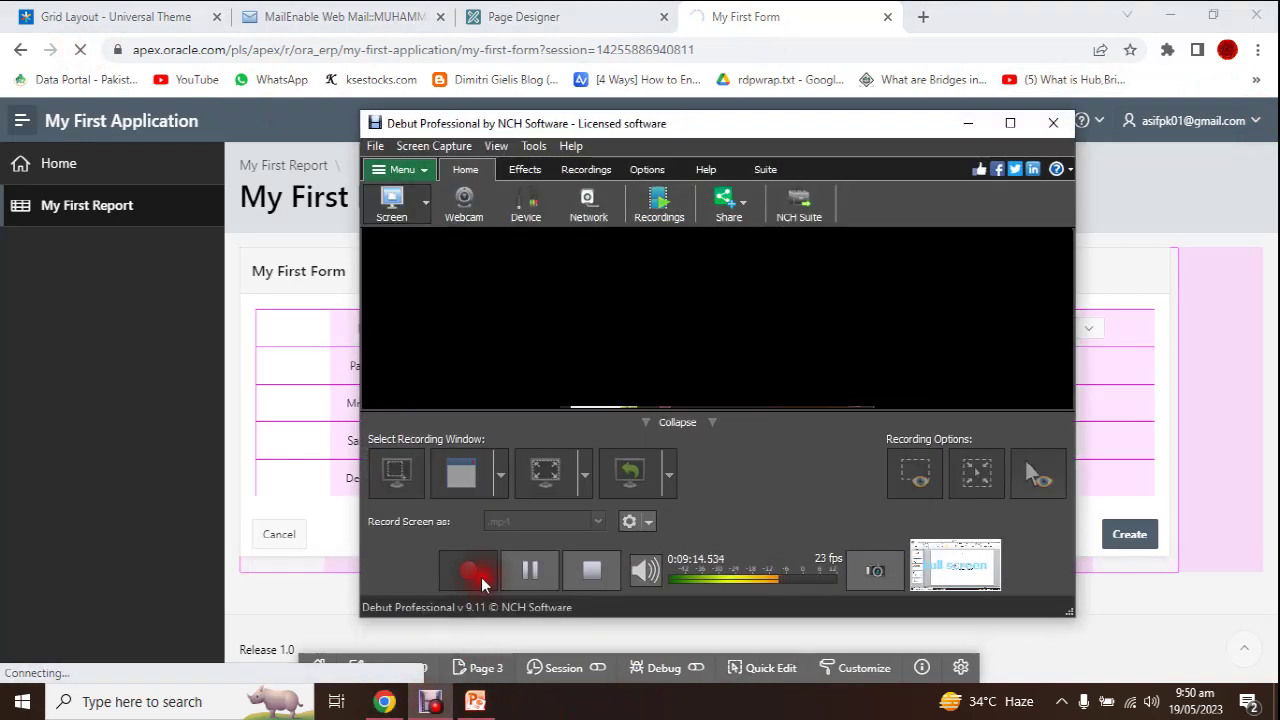
{"action": "left_click", "coordinate": [472, 571]}
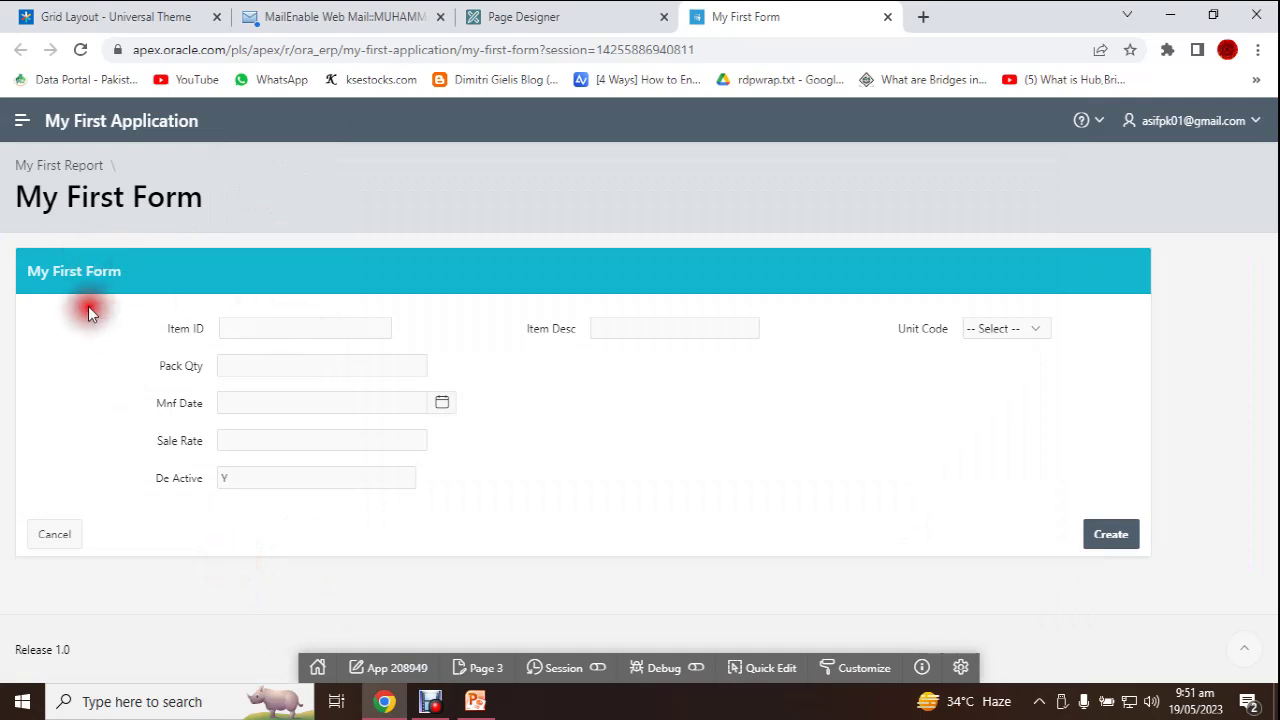
{"action": "left_click", "coordinate": [228, 477]}
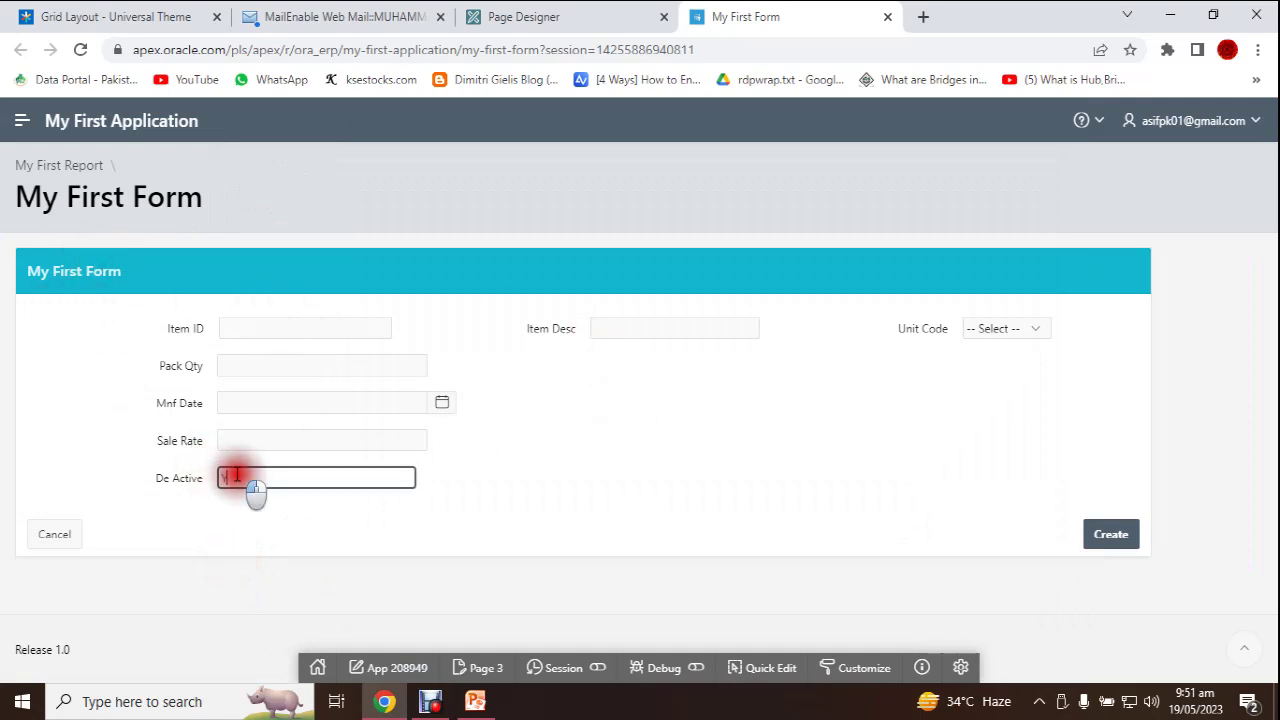
{"action": "type", "text": "Y"}
{"action": "left_click_drag", "start_coordinate": [147, 478], "coordinate": [286, 480]}
{"action": "left_click", "coordinate": [286, 480]}
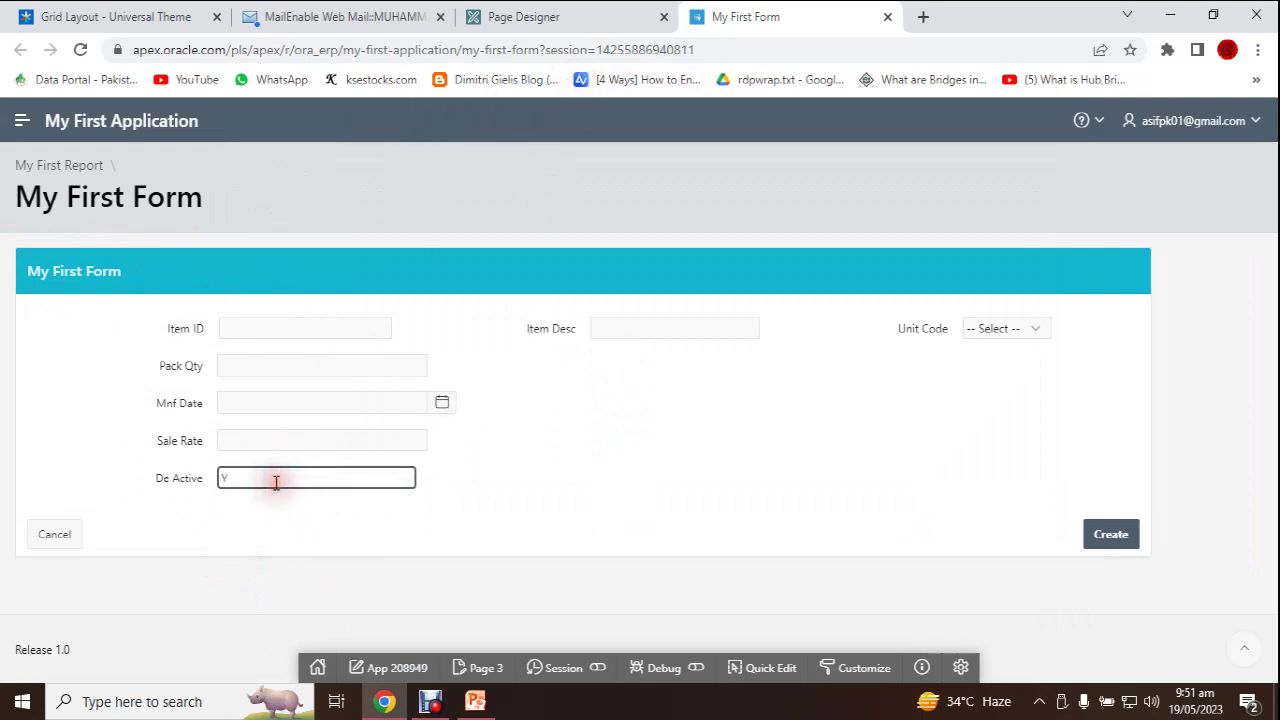
{"action": "left_click", "coordinate": [551, 17]}
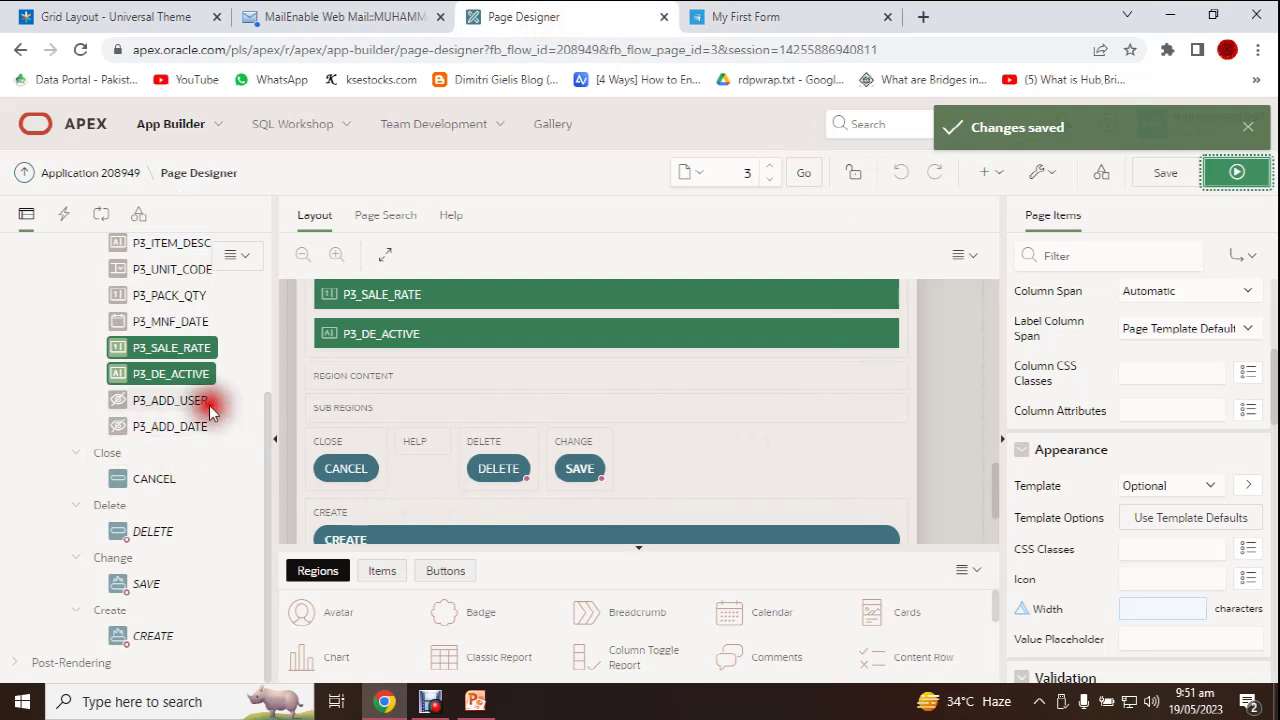
Change P3_DE_ACTIVE's item type to Checkbox.
{"action": "left_click", "coordinate": [162, 373]}
{"action": "left_click", "coordinate": [1194, 365]}
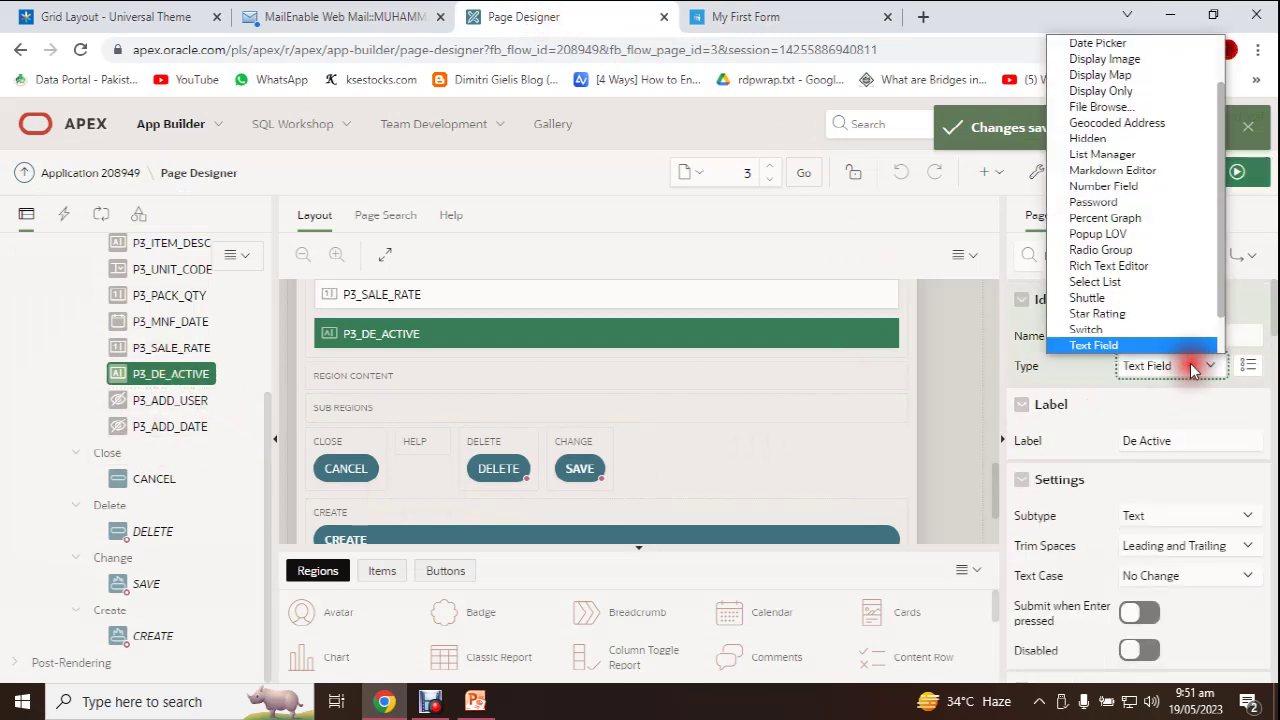
{"action": "key", "text": "c"}
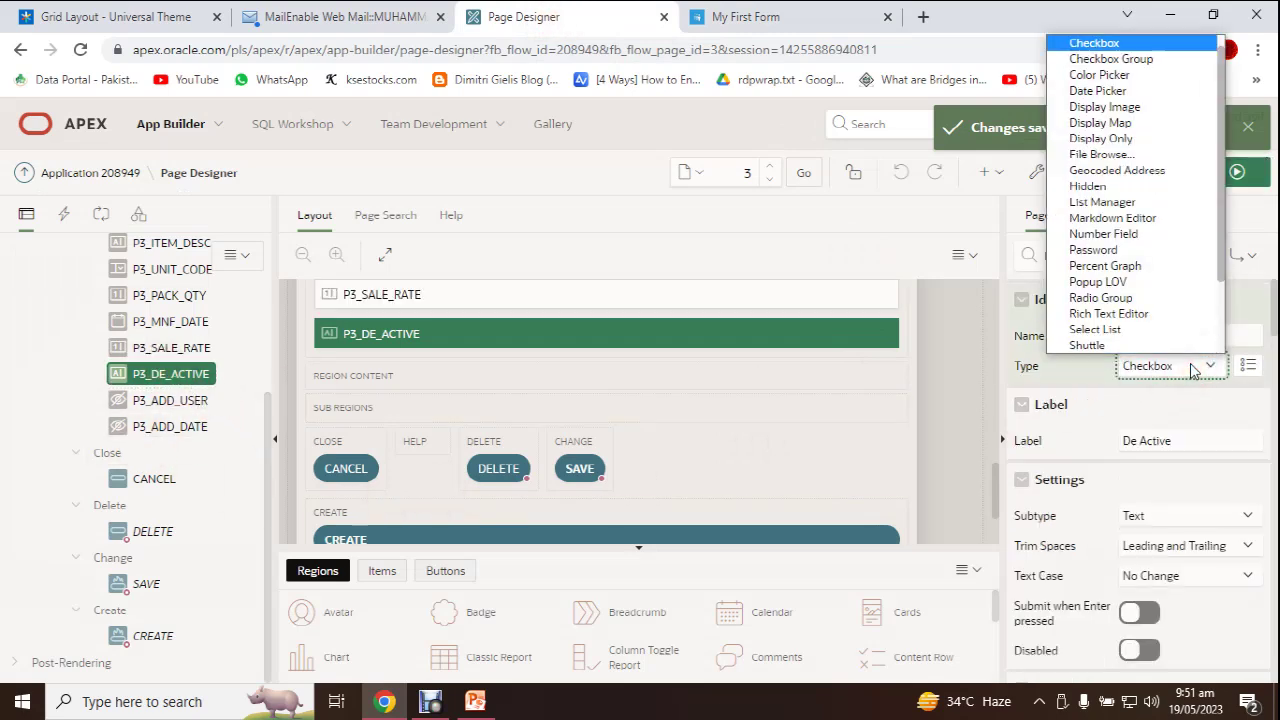
{"action": "left_click", "coordinate": [1110, 43]}
{"action": "scroll", "coordinate": [1234, 428], "scroll_direction": "down", "scroll_amount": 1}
{"action": "scroll", "coordinate": [1234, 428], "scroll_direction": "down", "scroll_amount": 5}
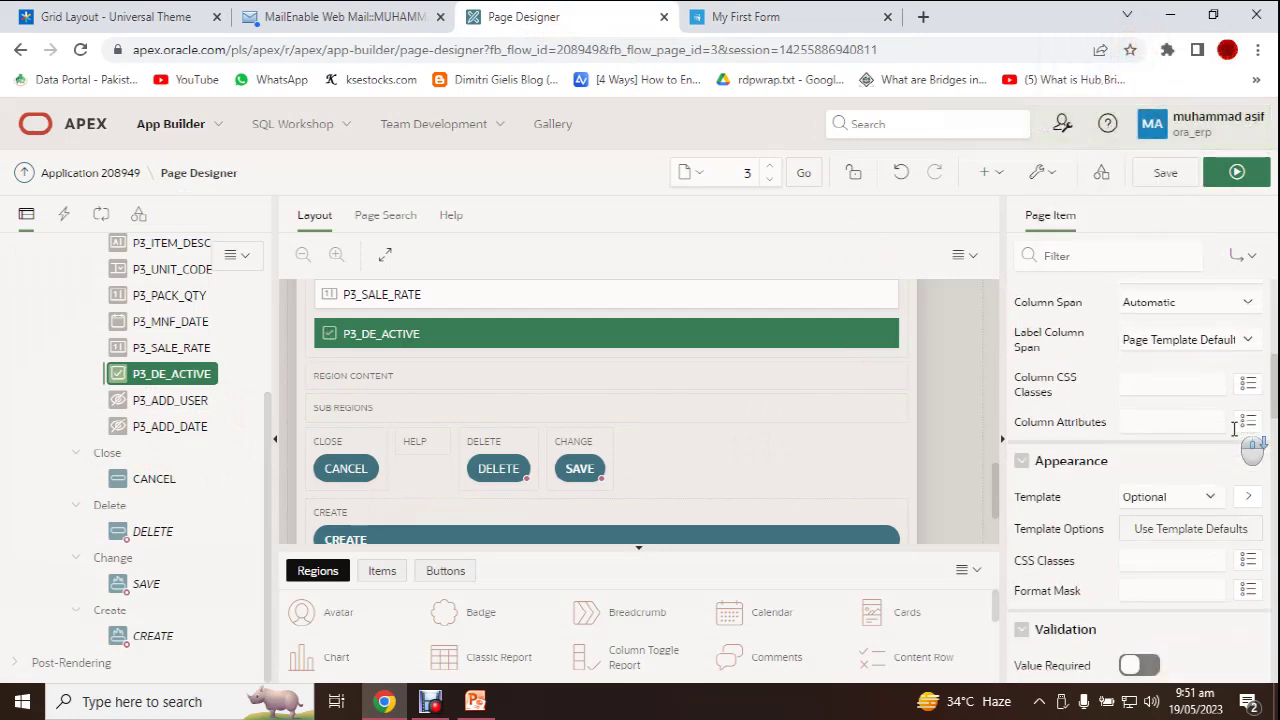
{"action": "scroll", "coordinate": [1234, 428], "scroll_direction": "down", "scroll_amount": 8}
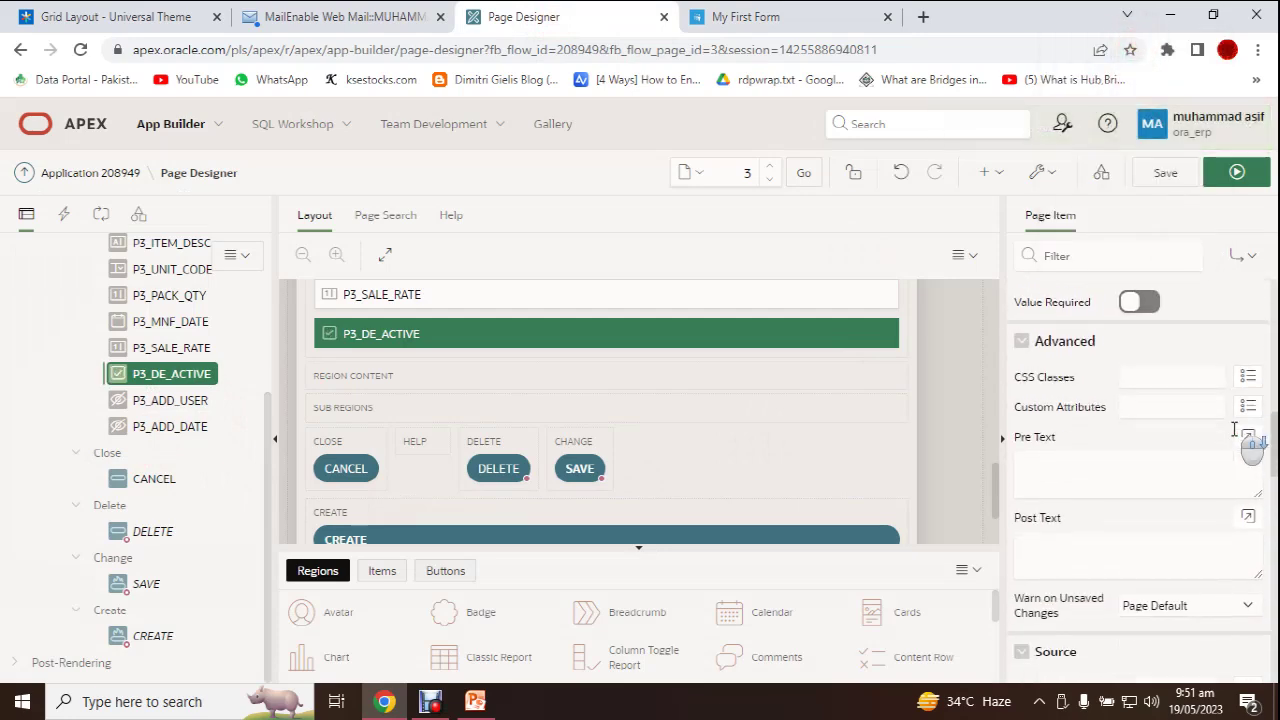
{"action": "scroll", "coordinate": [1234, 428], "scroll_direction": "down", "scroll_amount": 1}
{"action": "scroll", "coordinate": [1234, 428], "scroll_direction": "up", "scroll_amount": 4}
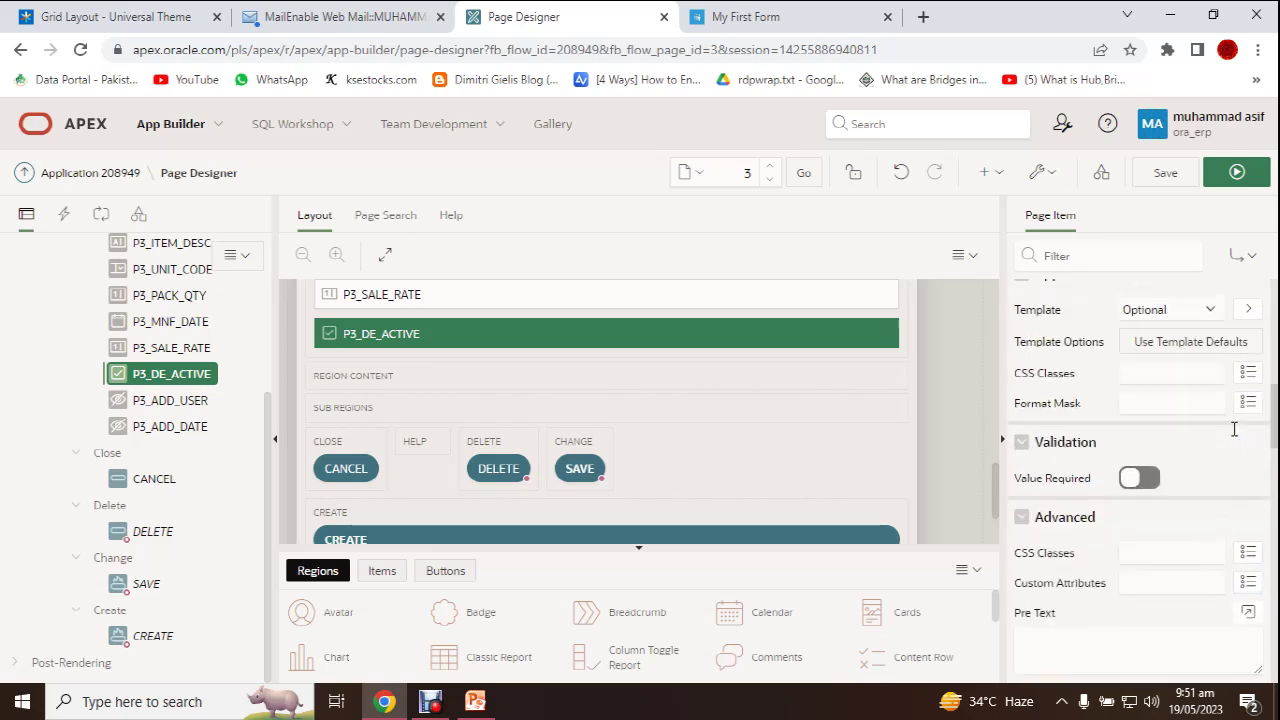
{"action": "scroll", "coordinate": [1234, 428], "scroll_direction": "up", "scroll_amount": 6}
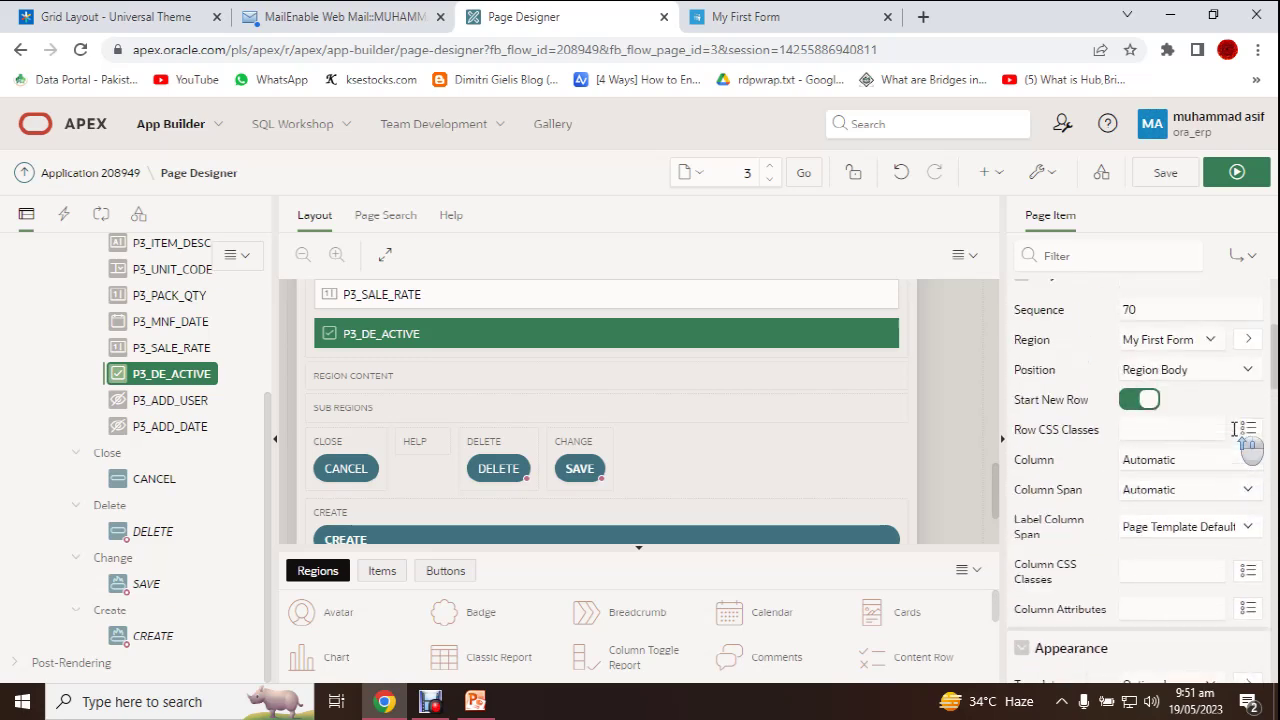
{"action": "scroll", "coordinate": [1234, 428], "scroll_direction": "up", "scroll_amount": 3}
{"action": "scroll", "coordinate": [1234, 428], "scroll_direction": "down", "scroll_amount": 4}
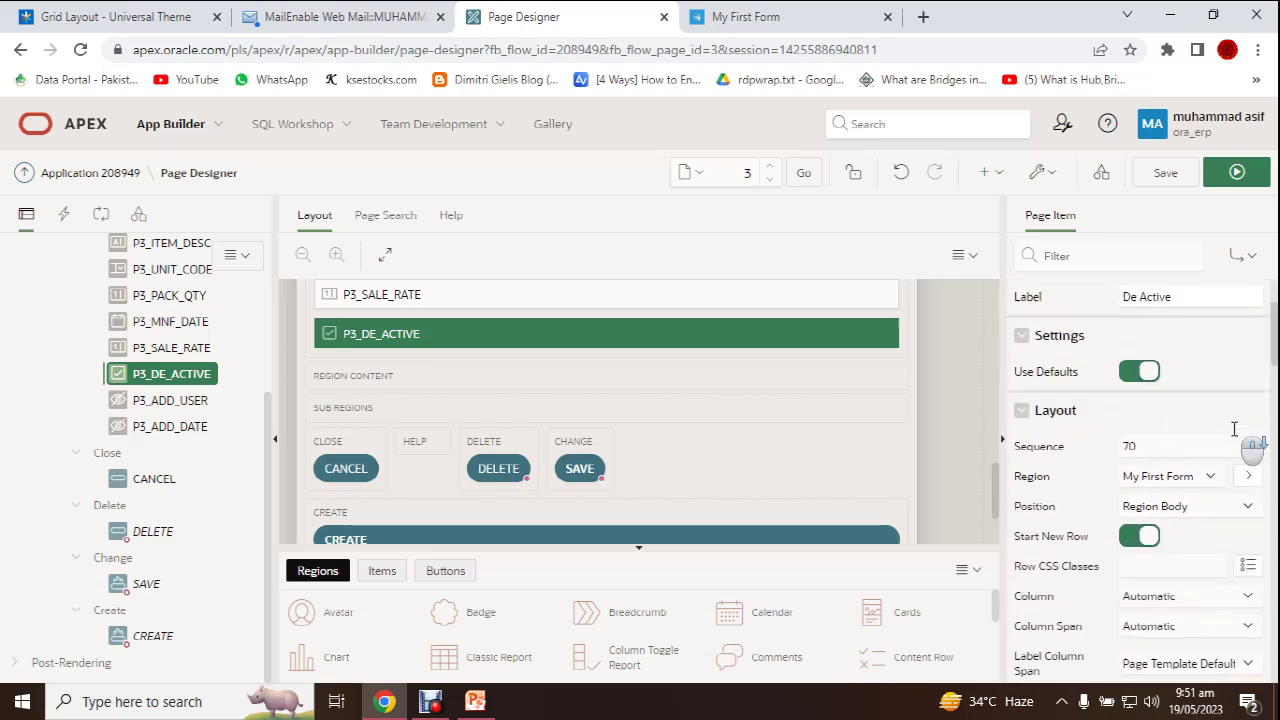
{"action": "scroll", "coordinate": [1234, 428], "scroll_direction": "down", "scroll_amount": 4}
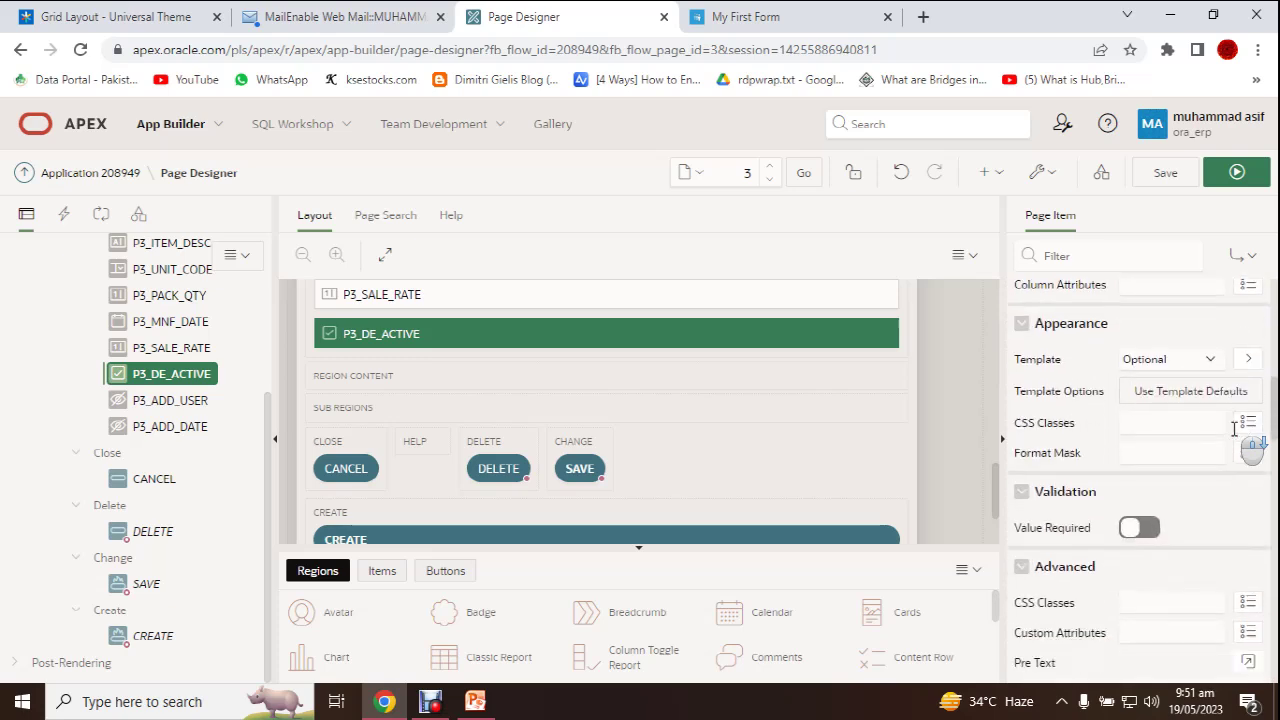
{"action": "scroll", "coordinate": [1234, 428], "scroll_direction": "down", "scroll_amount": 2}
{"action": "scroll", "coordinate": [1234, 428], "scroll_direction": "down", "scroll_amount": 2}
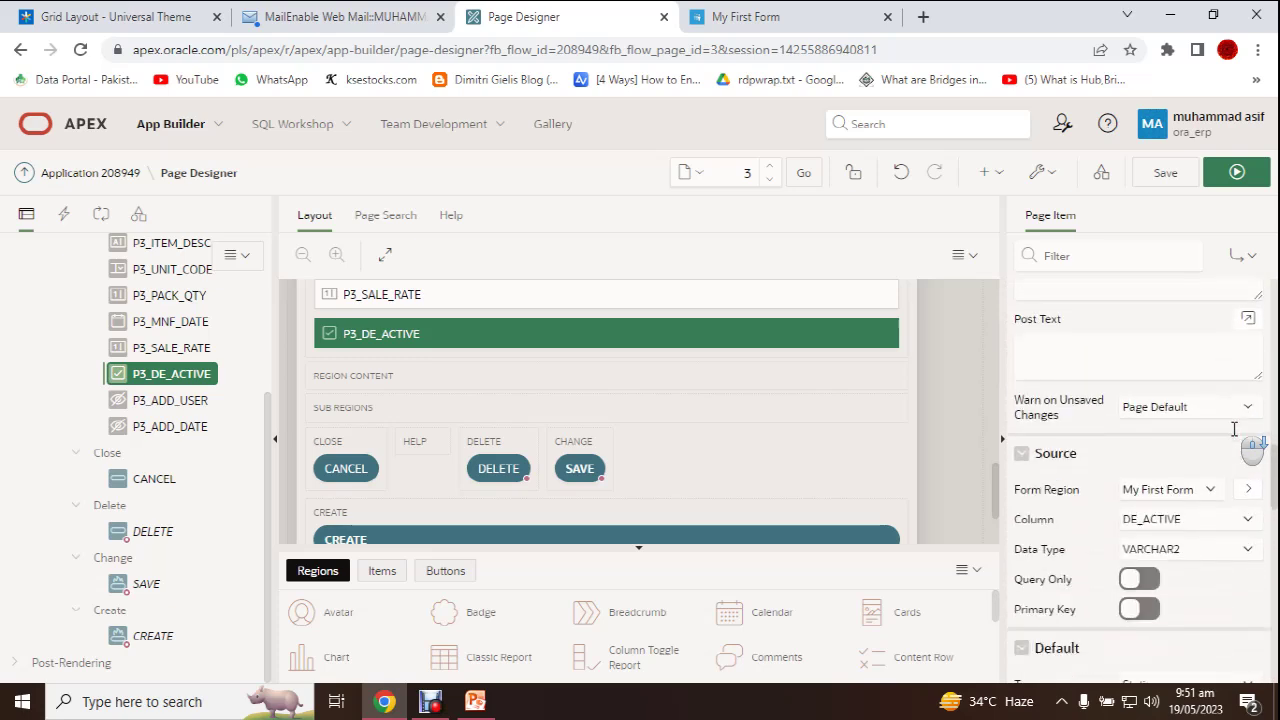
{"action": "scroll", "coordinate": [1234, 428], "scroll_direction": "down", "scroll_amount": 2}
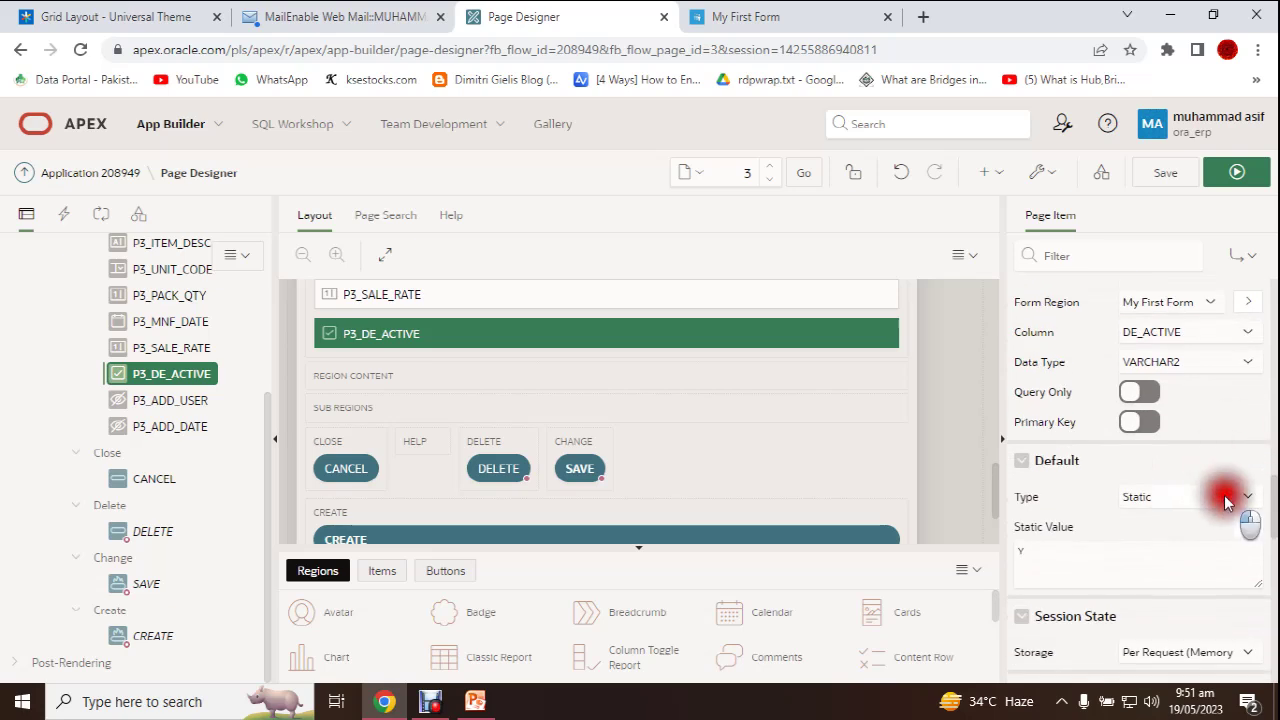
Give De Active a Static default value of Y, save, and reload My First Form.
{"action": "left_click", "coordinate": [1226, 497]}
{"action": "left_click", "coordinate": [1066, 532]}
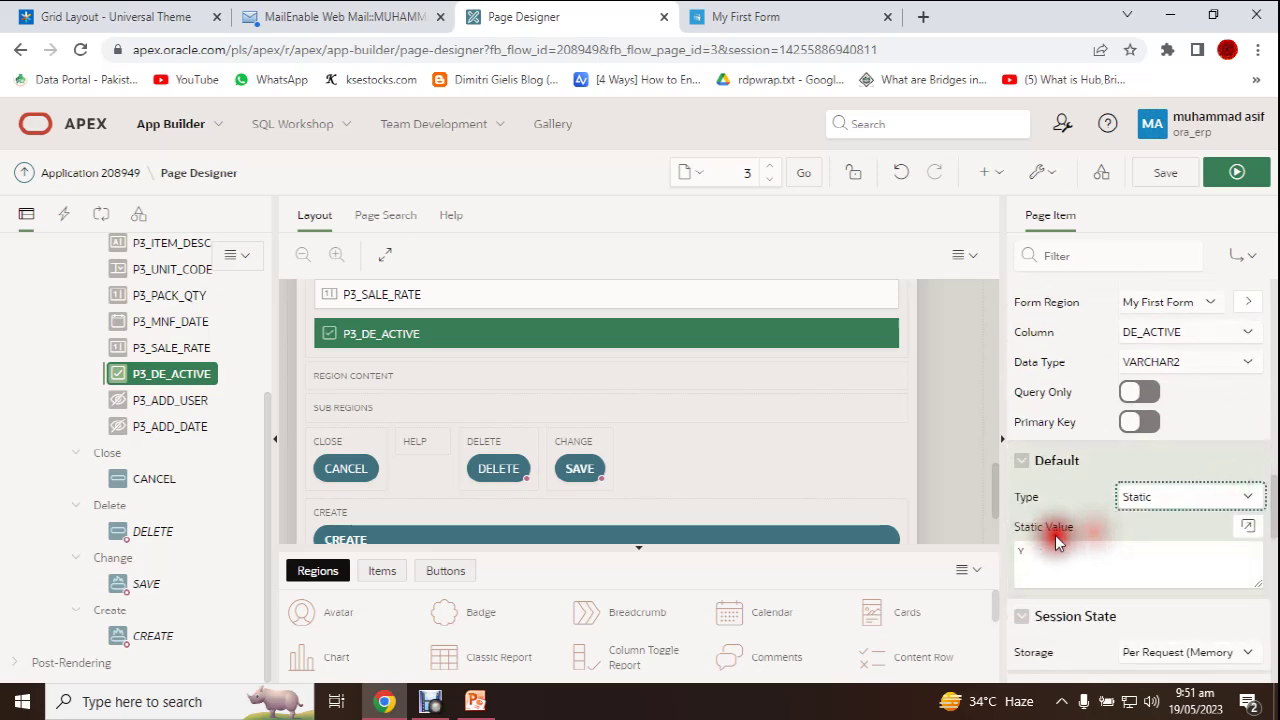
{"action": "left_click", "coordinate": [1247, 525]}
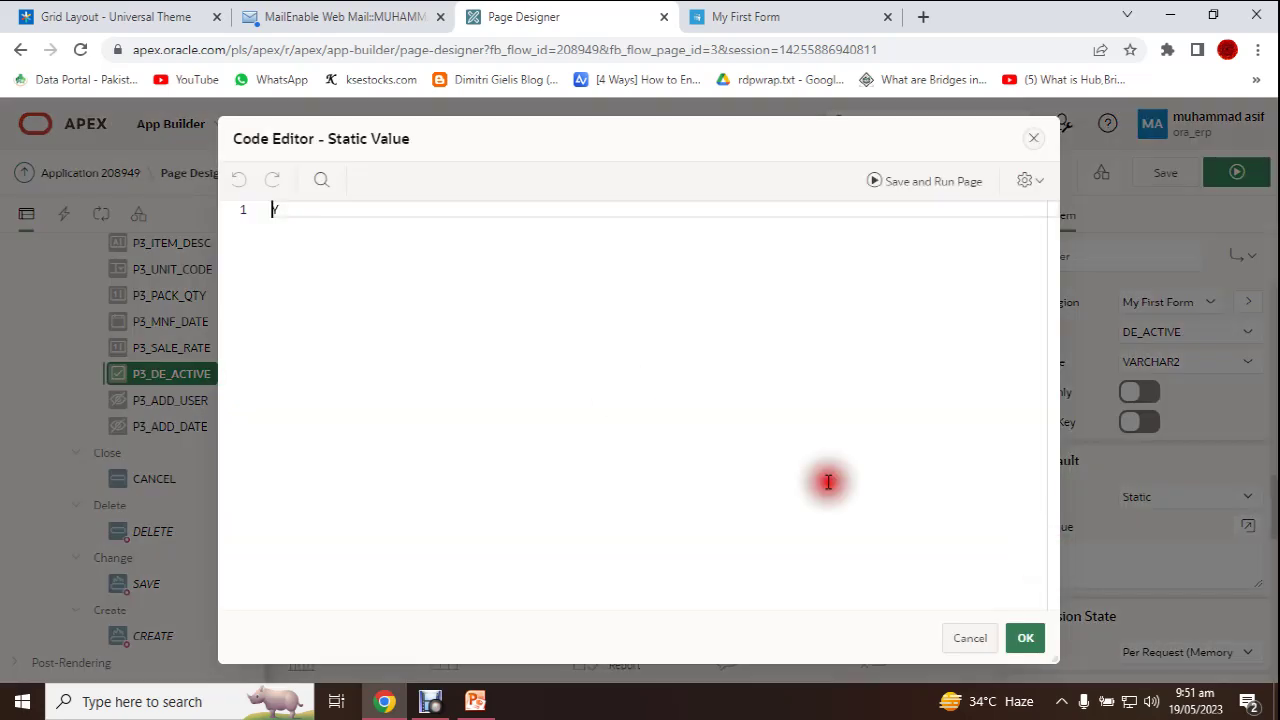
{"action": "left_click", "coordinate": [1019, 634]}
{"action": "left_click", "coordinate": [1165, 172]}
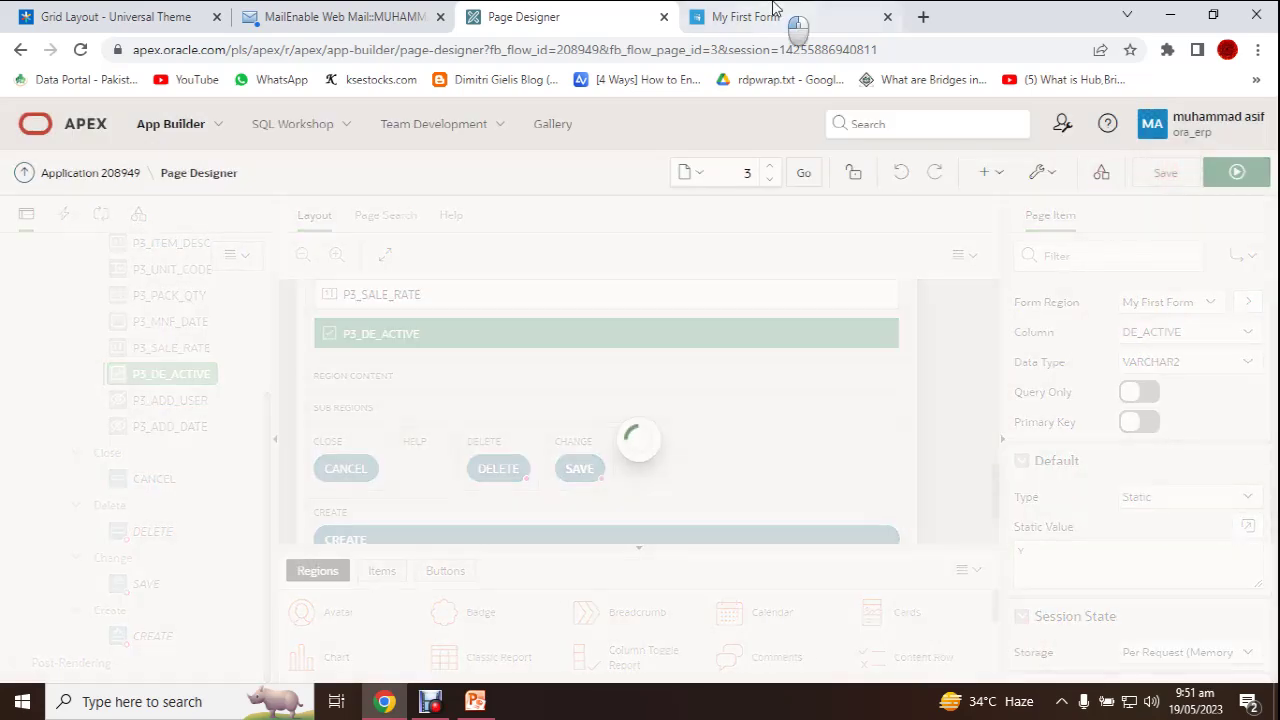
{"action": "left_click", "coordinate": [790, 18]}
{"action": "left_click", "coordinate": [81, 50]}
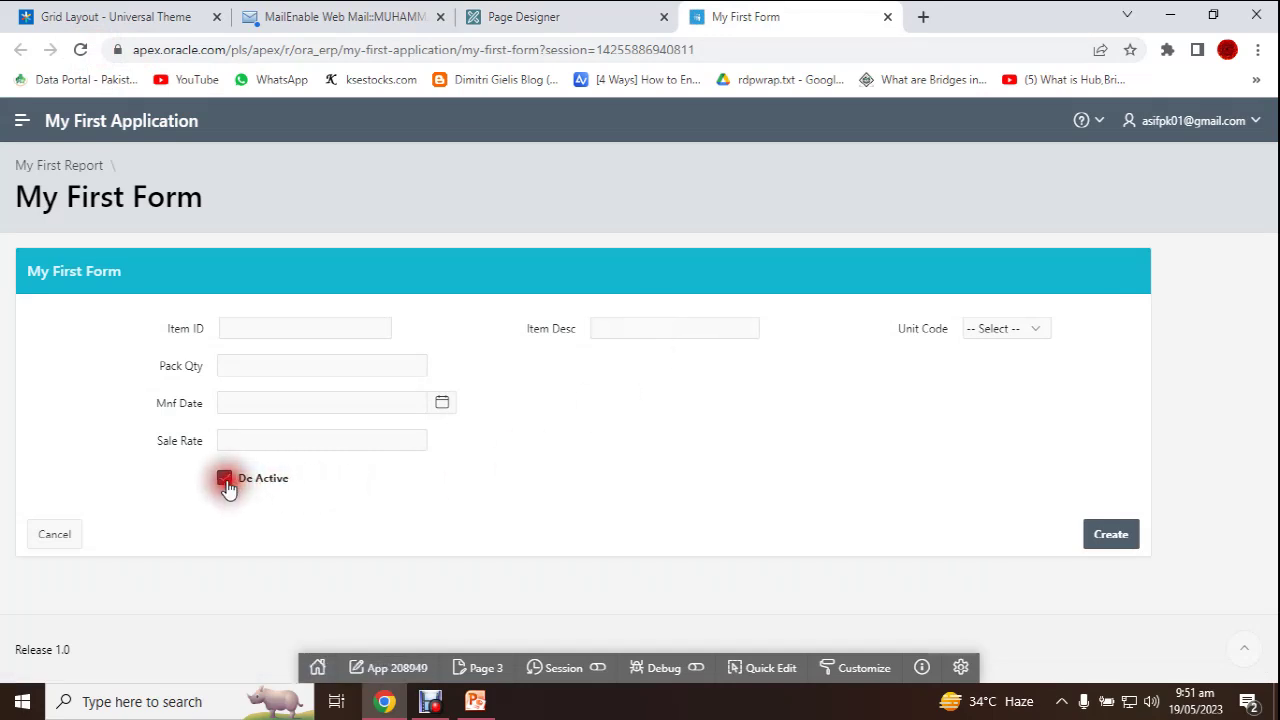
Untick De Active on the Laptop record and apply changes so the report shows N.
{"action": "left_click", "coordinate": [224, 482]}
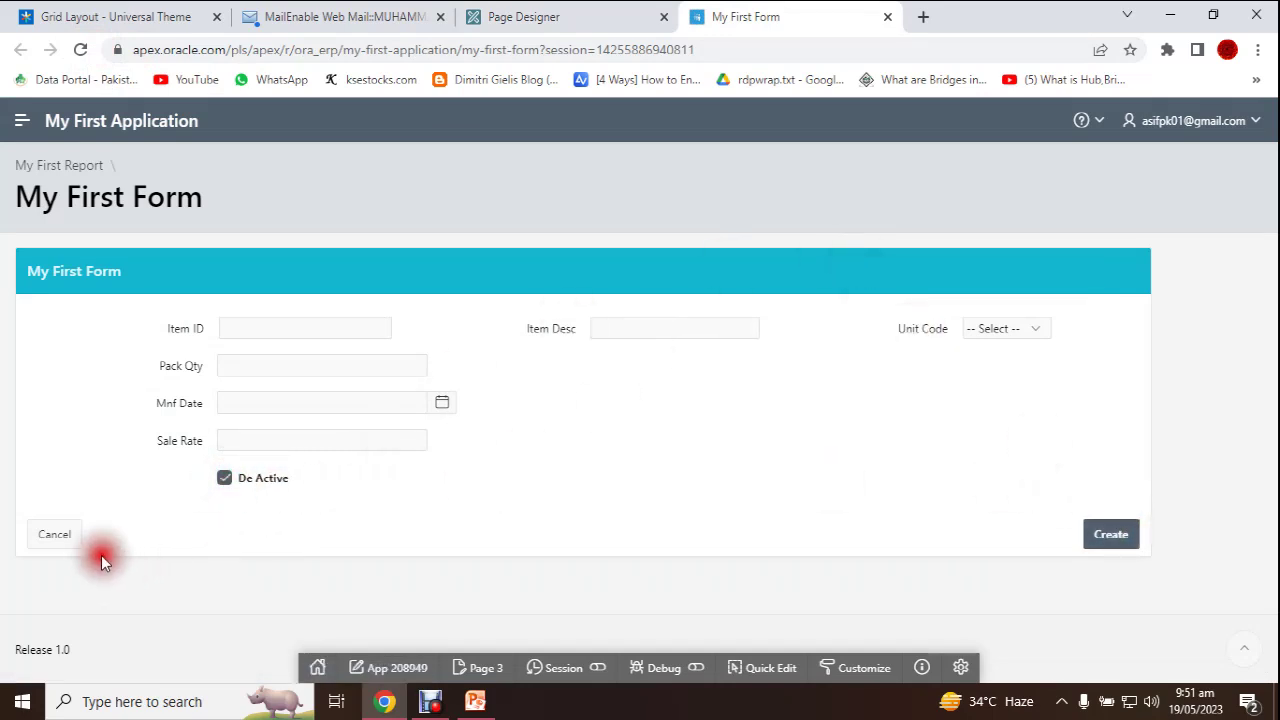
{"action": "left_click", "coordinate": [55, 532]}
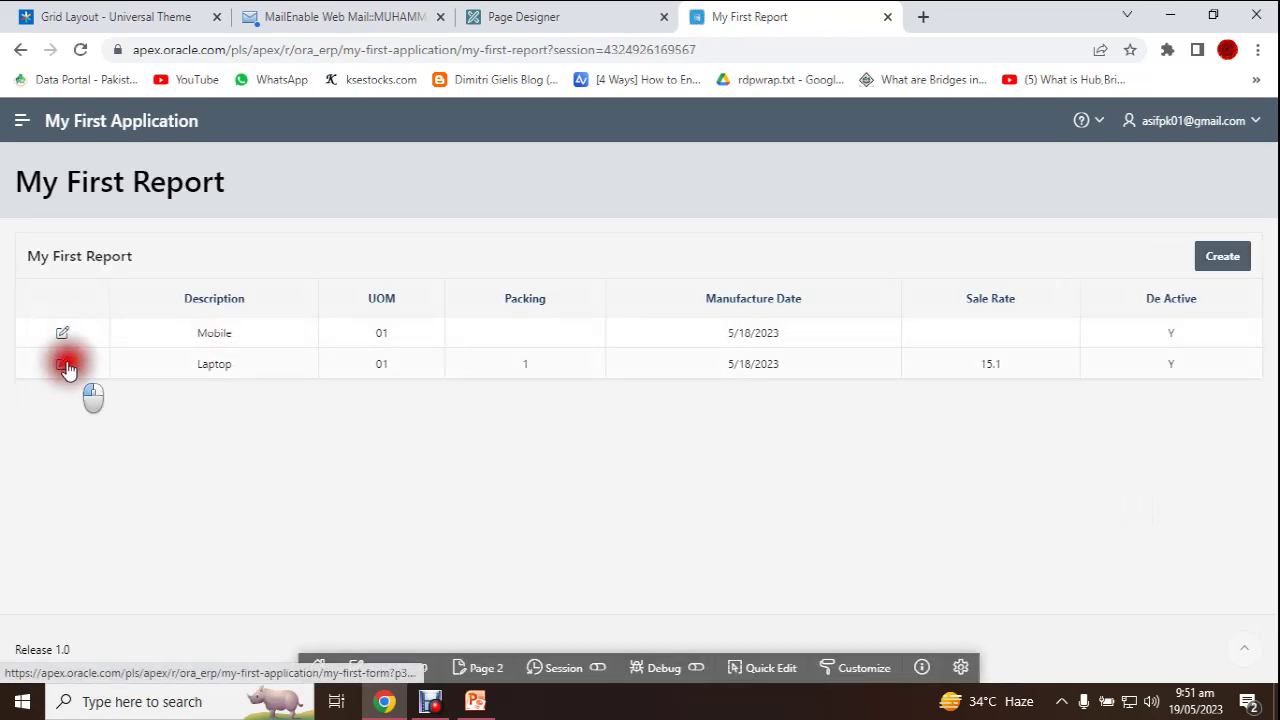
{"action": "left_click", "coordinate": [63, 365]}
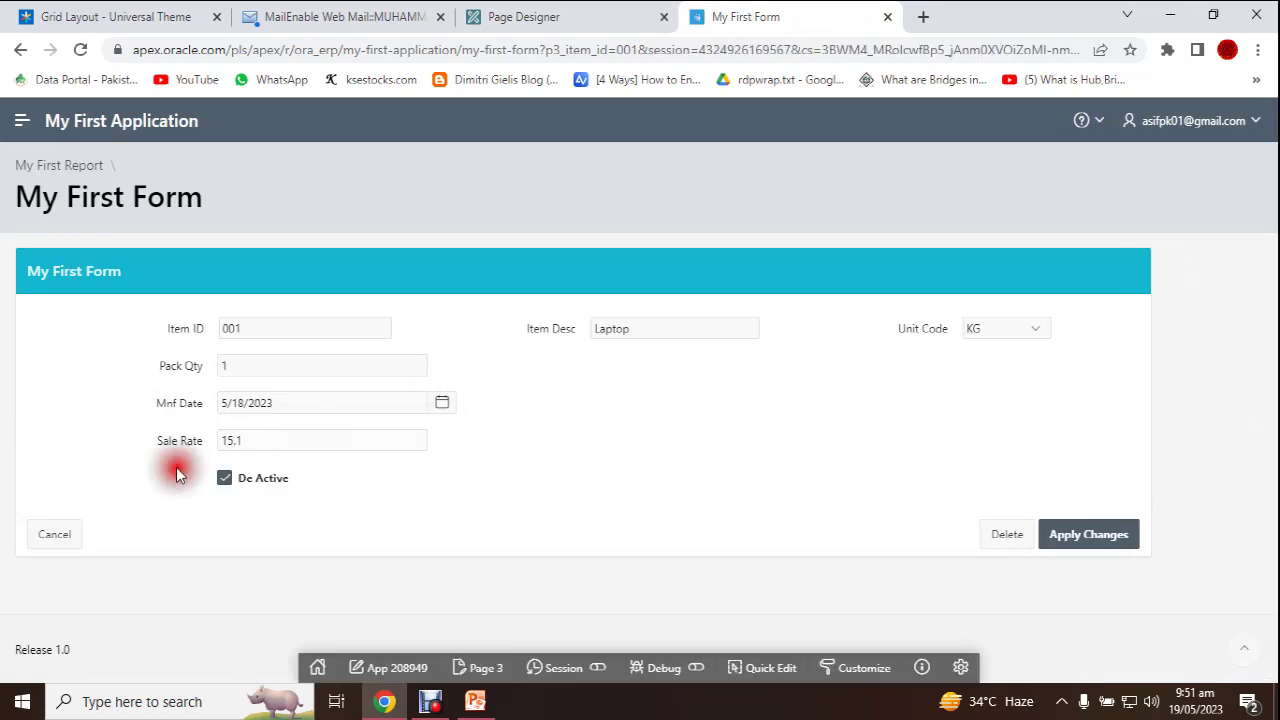
{"action": "left_click", "coordinate": [223, 479]}
{"action": "left_click", "coordinate": [1054, 528]}
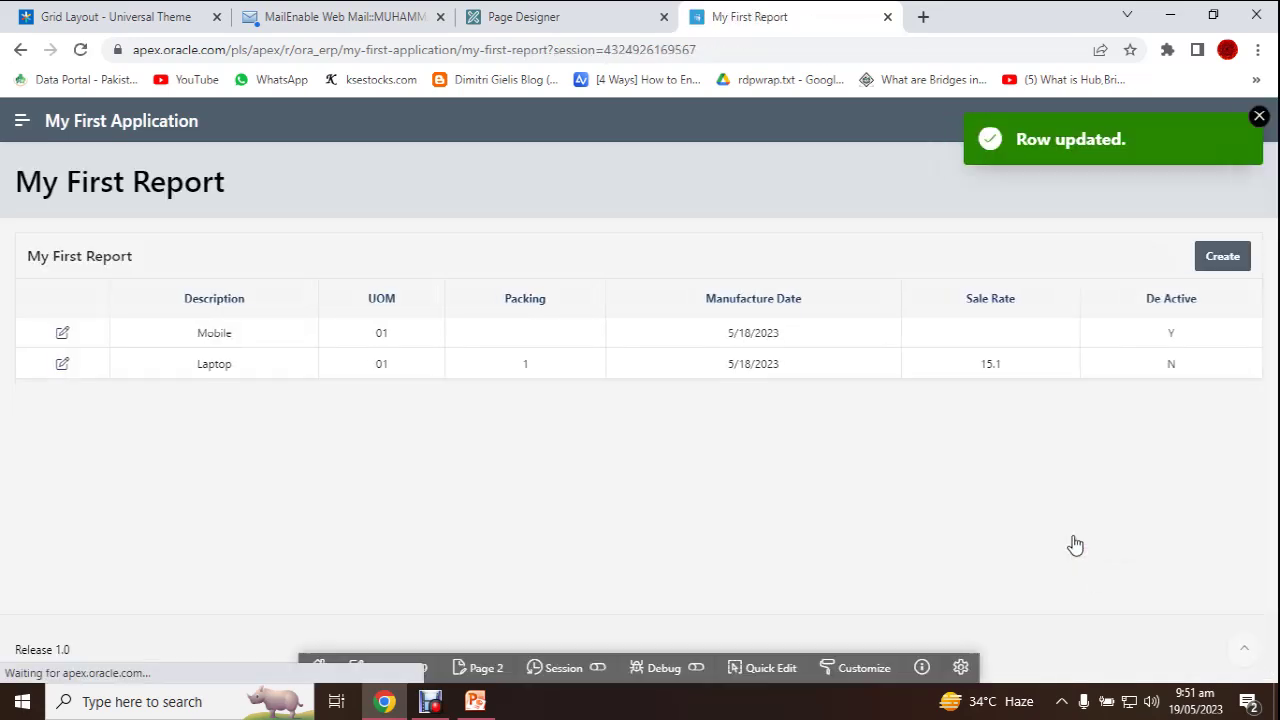
{"action": "left_click", "coordinate": [1175, 365]}
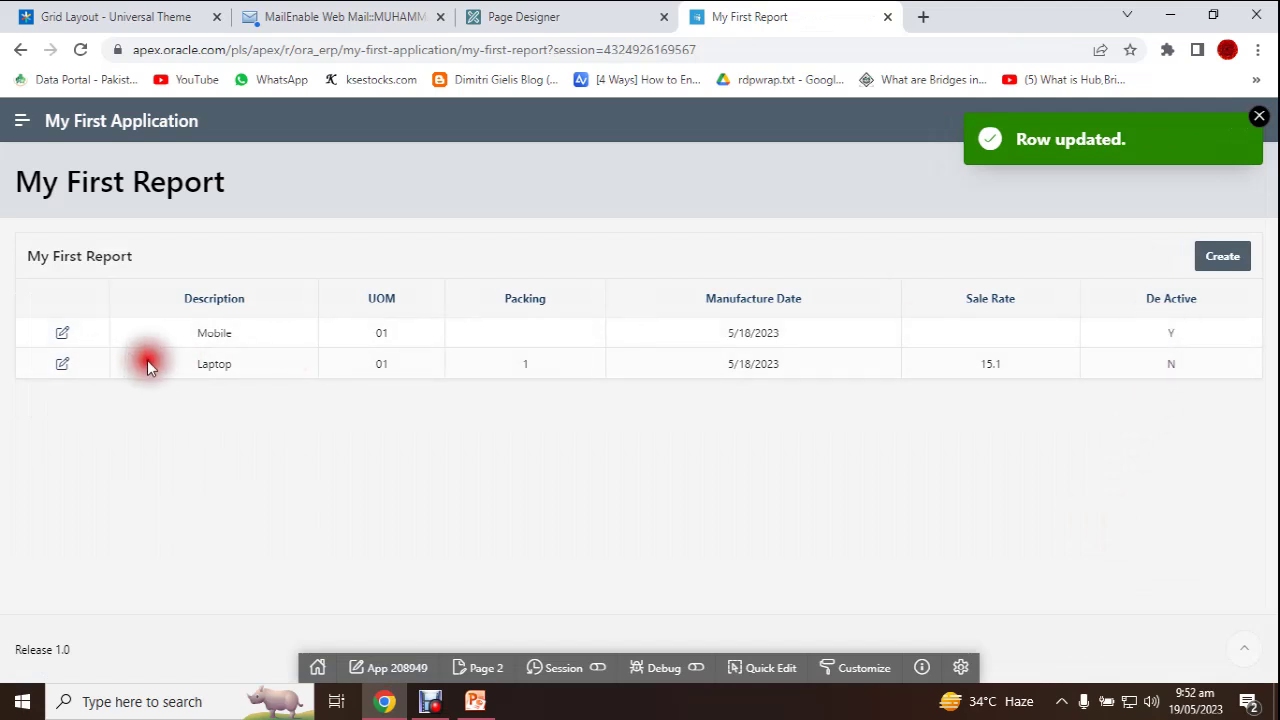
{"action": "left_click", "coordinate": [600, 22]}
{"action": "left_click", "coordinate": [428, 702]}
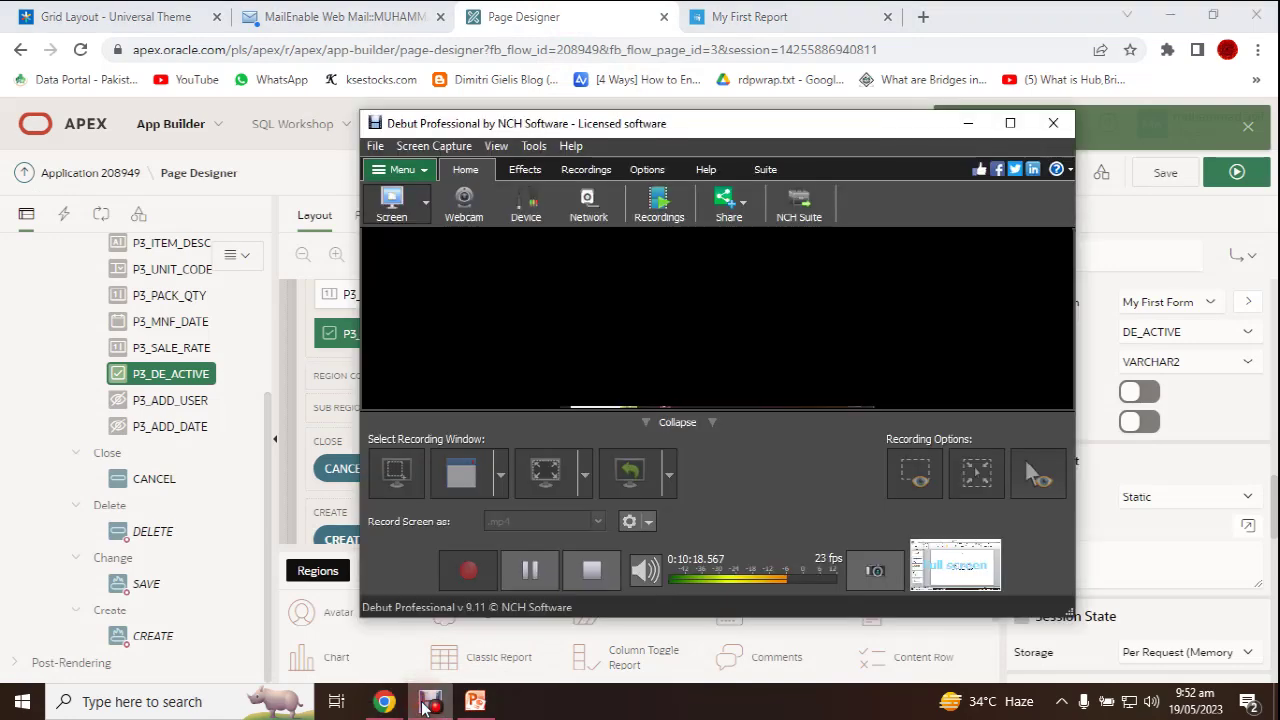
{"action": "left_click", "coordinate": [428, 702]}
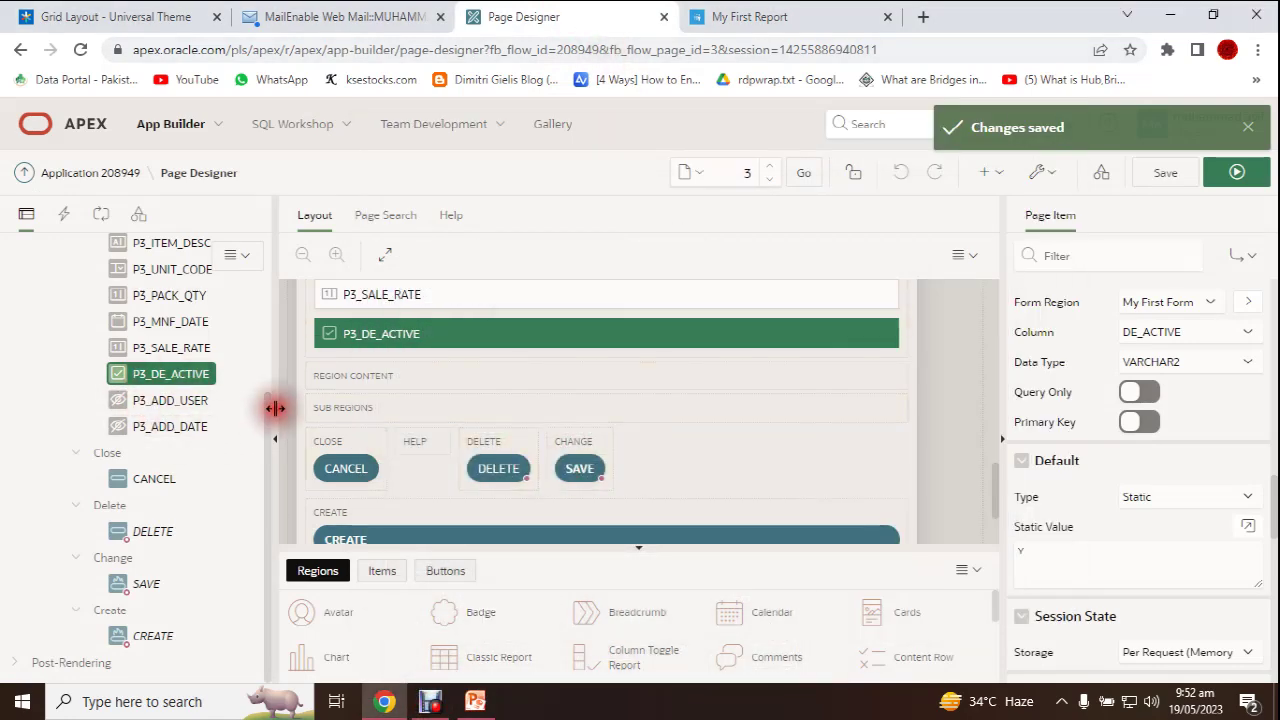
{"action": "scroll", "coordinate": [301, 398], "scroll_direction": "up", "scroll_amount": 10}
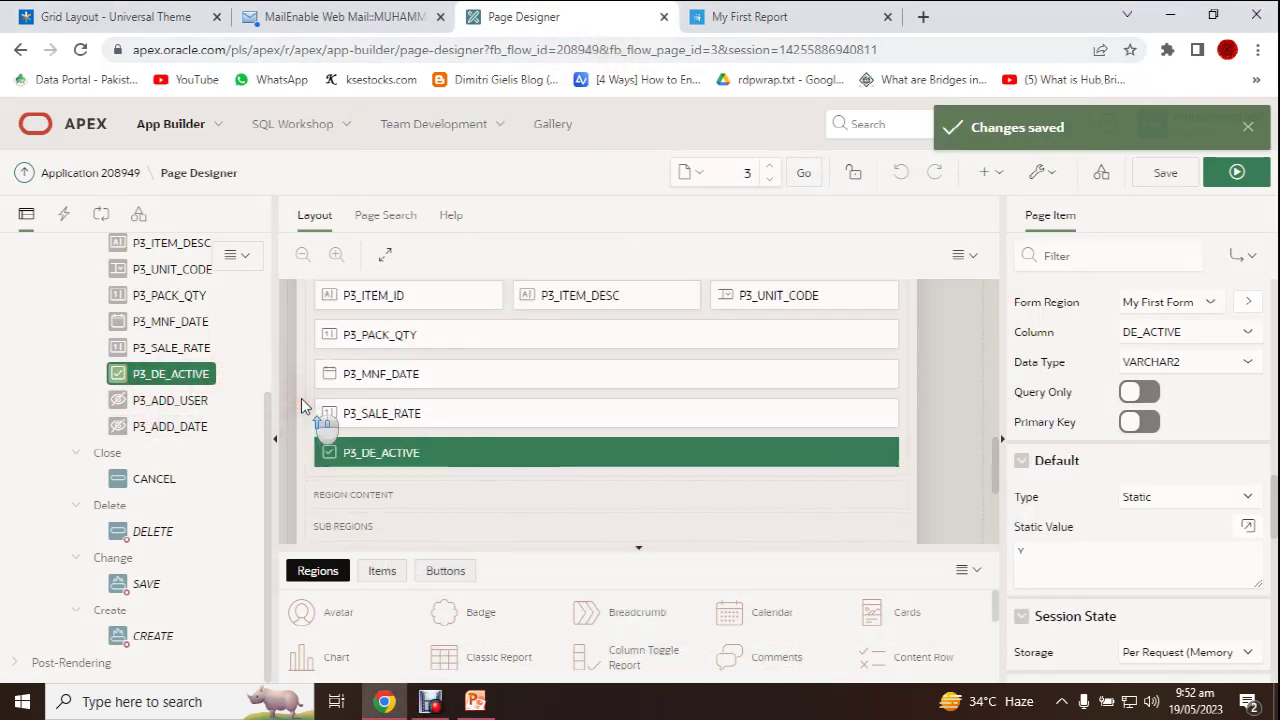
{"action": "scroll", "coordinate": [301, 399], "scroll_direction": "up", "scroll_amount": 5}
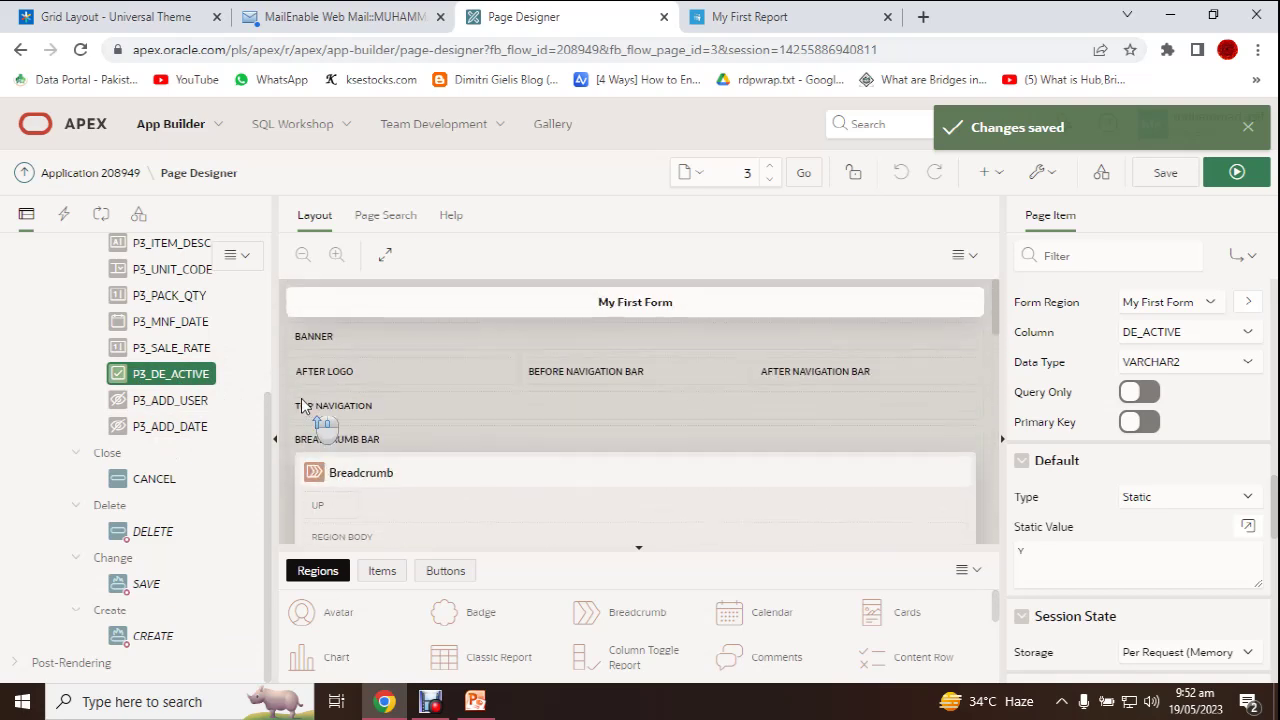
{"action": "scroll", "coordinate": [216, 390], "scroll_direction": "up", "scroll_amount": 4}
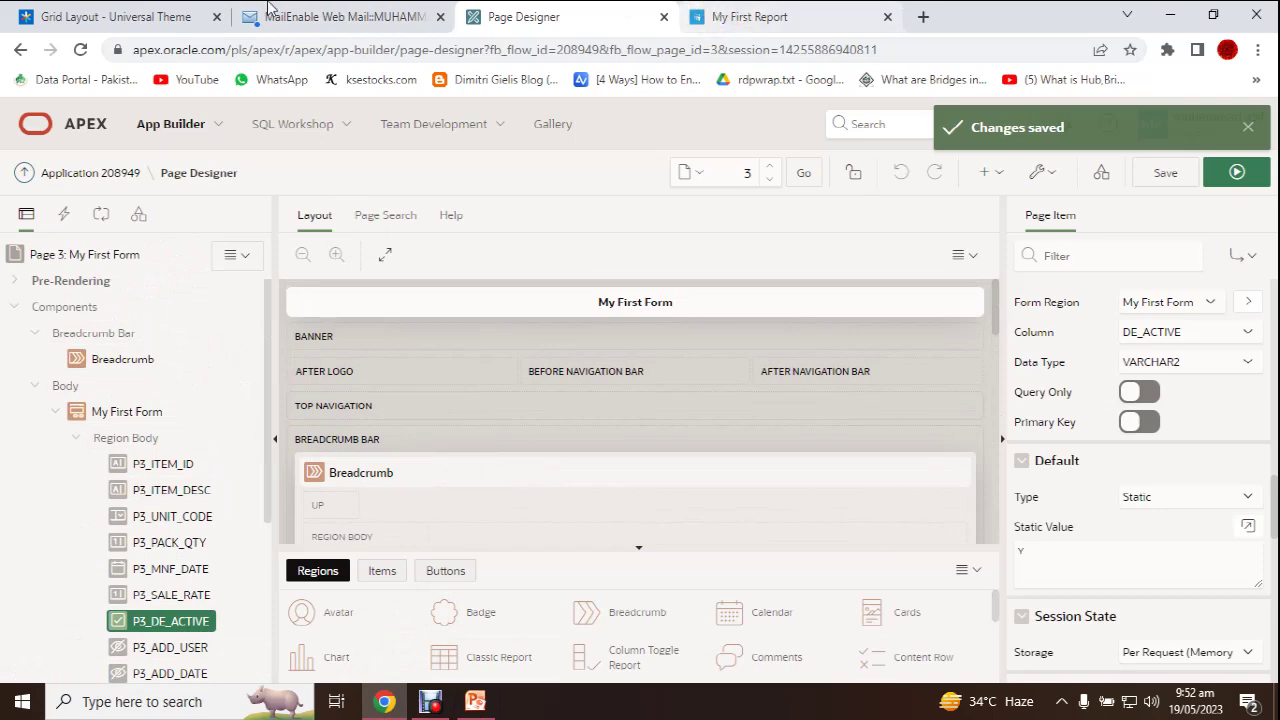
{"action": "left_click", "coordinate": [115, 16]}
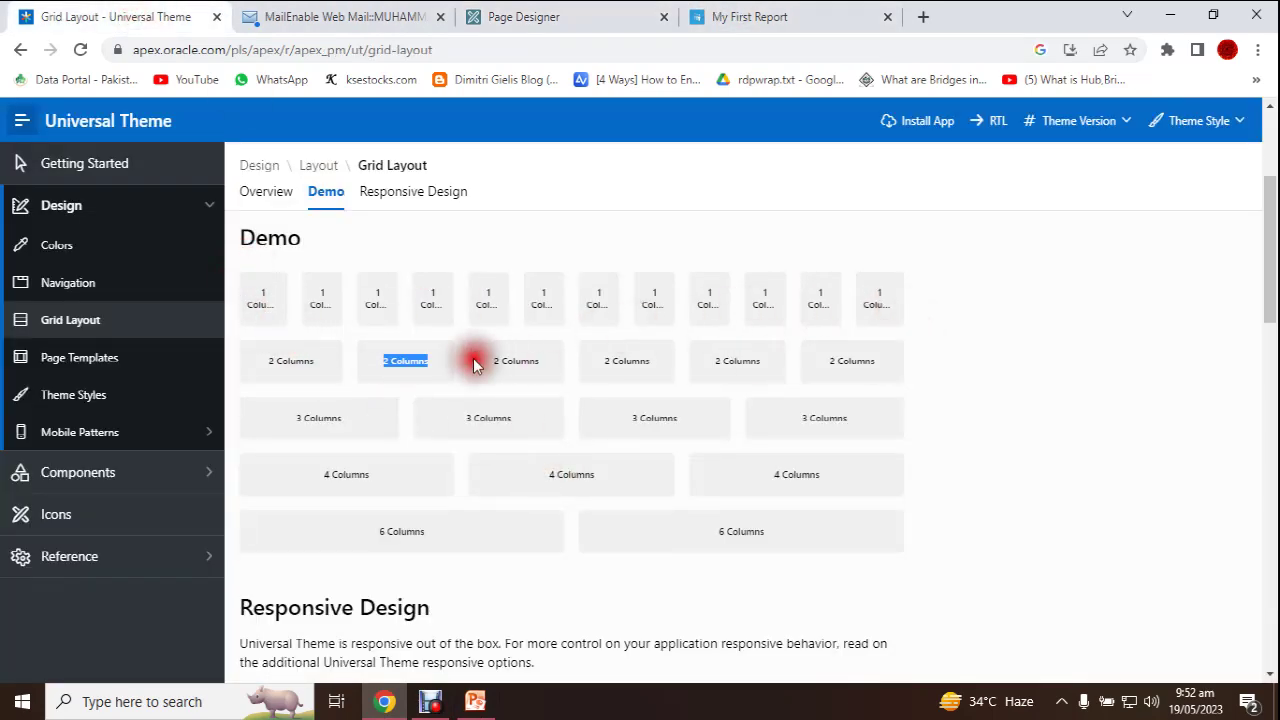
{"action": "left_click", "coordinate": [560, 8]}
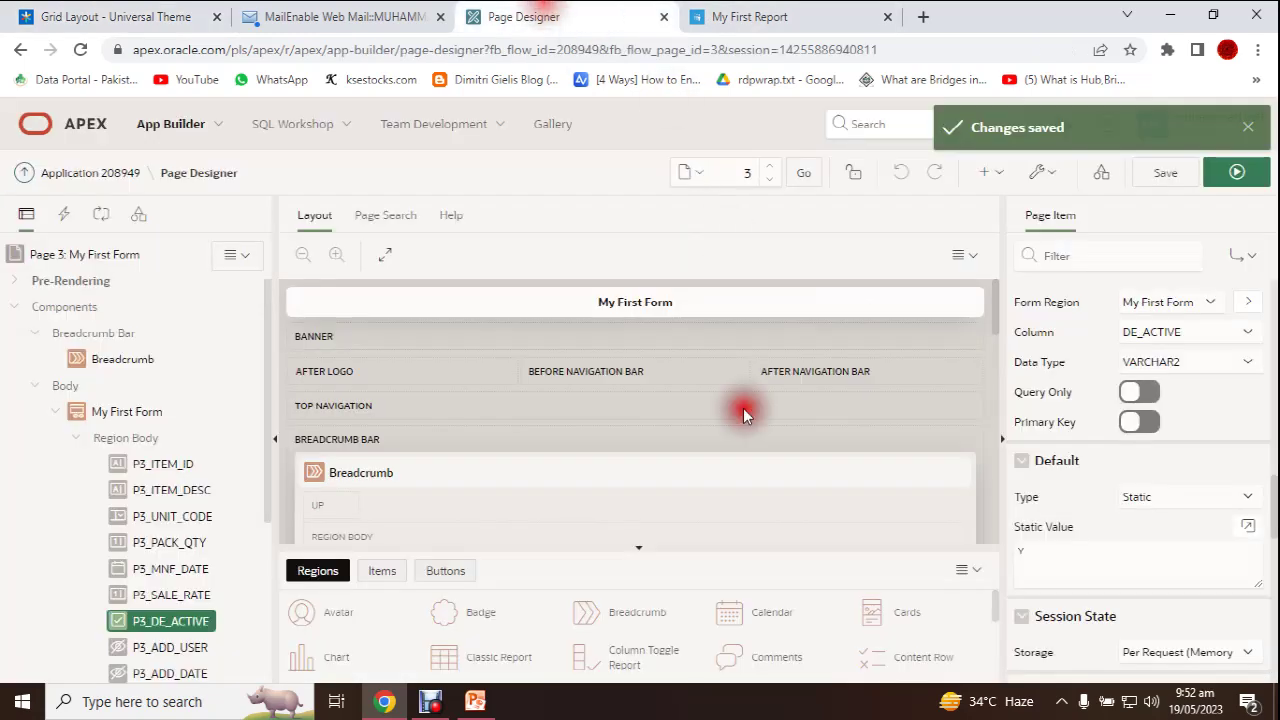
{"action": "left_click", "coordinate": [143, 490]}
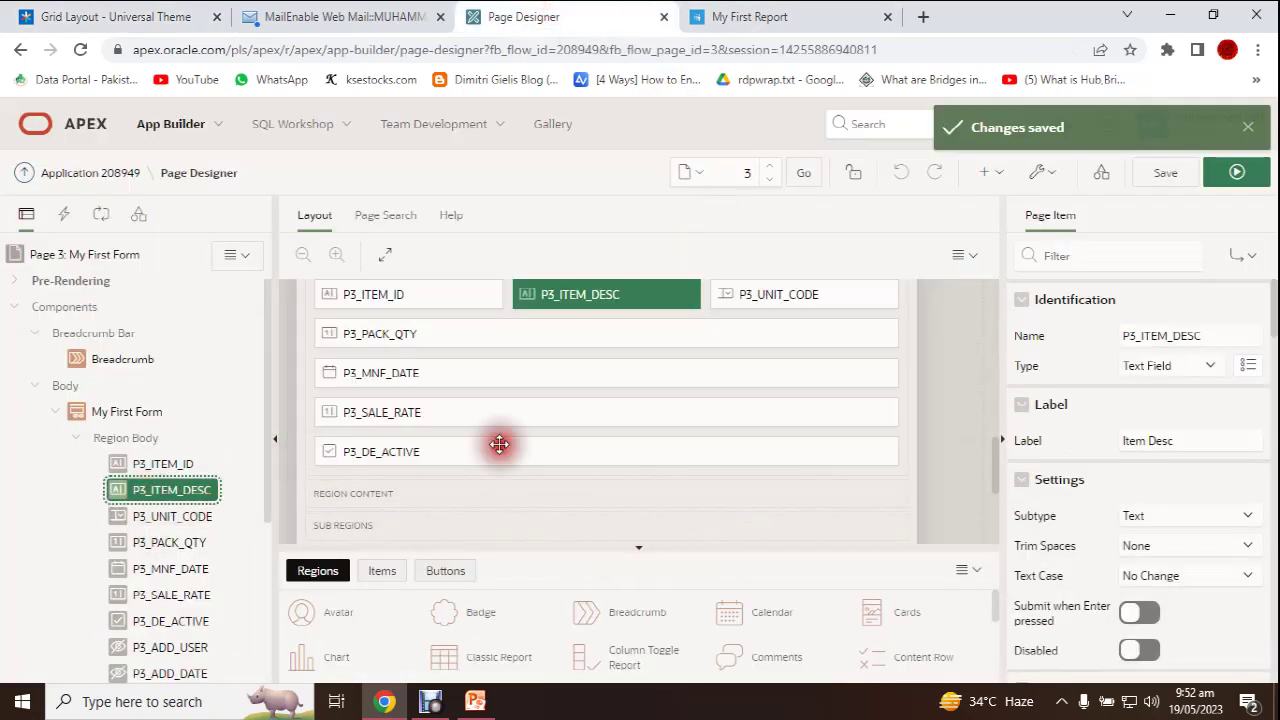
Turn off Start New Row for P3_MNF_DATE so it sits beside Pack Qty.
{"action": "left_click", "coordinate": [398, 373]}
{"action": "scroll", "coordinate": [1130, 530], "scroll_direction": "down", "scroll_amount": 1}
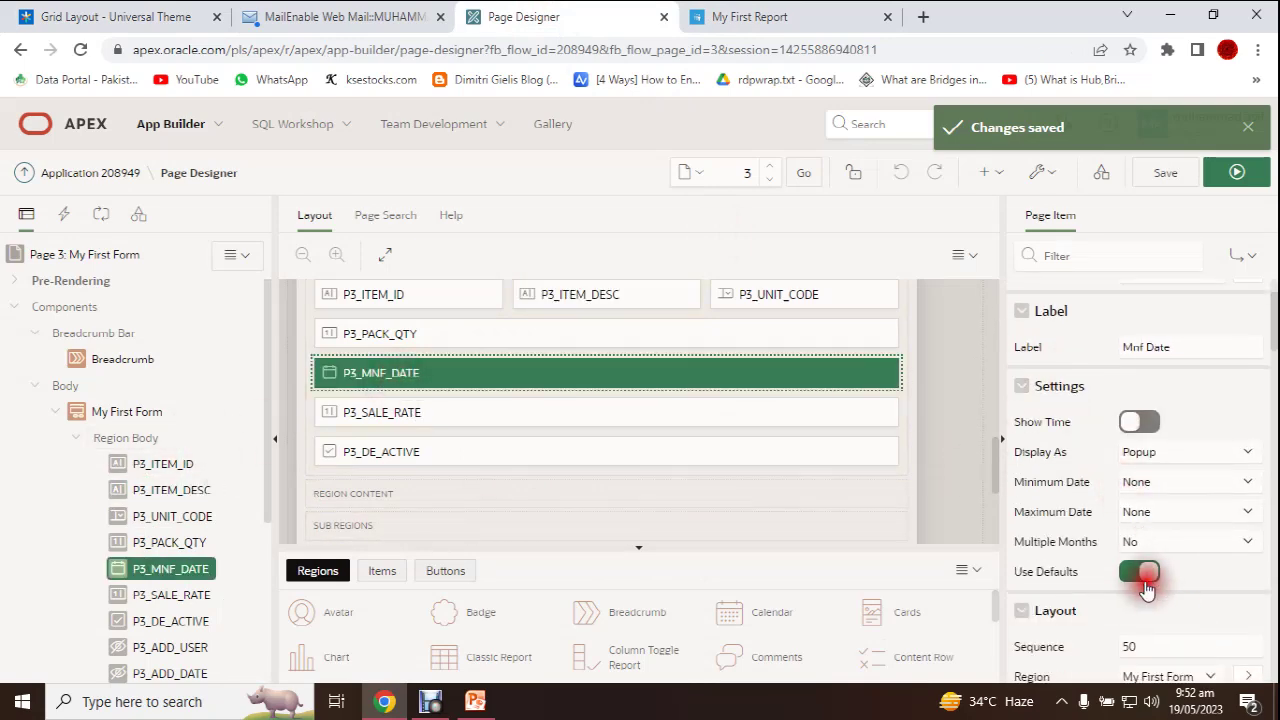
{"action": "scroll", "coordinate": [1150, 555], "scroll_direction": "down", "scroll_amount": 3}
{"action": "left_click", "coordinate": [1130, 457]}
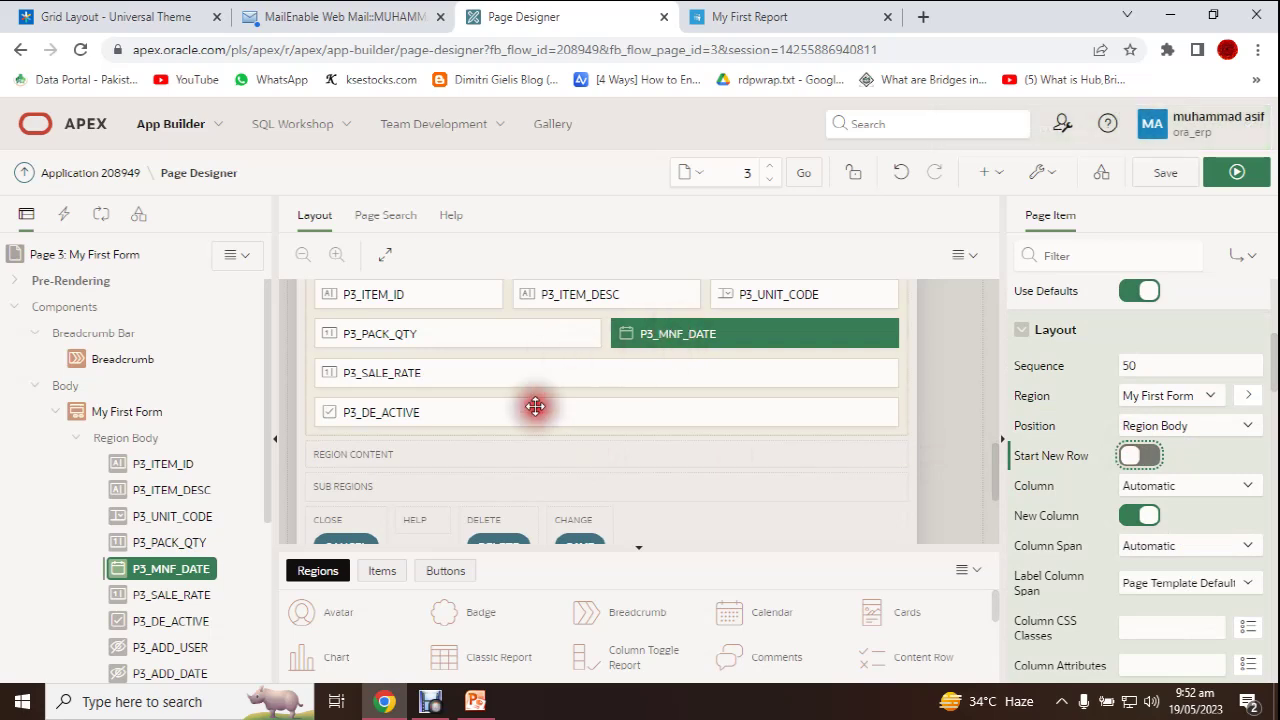
Turn off Start New Row for P3_DE_ACTIVE beside Sale Rate and save the page.
{"action": "left_click", "coordinate": [484, 415]}
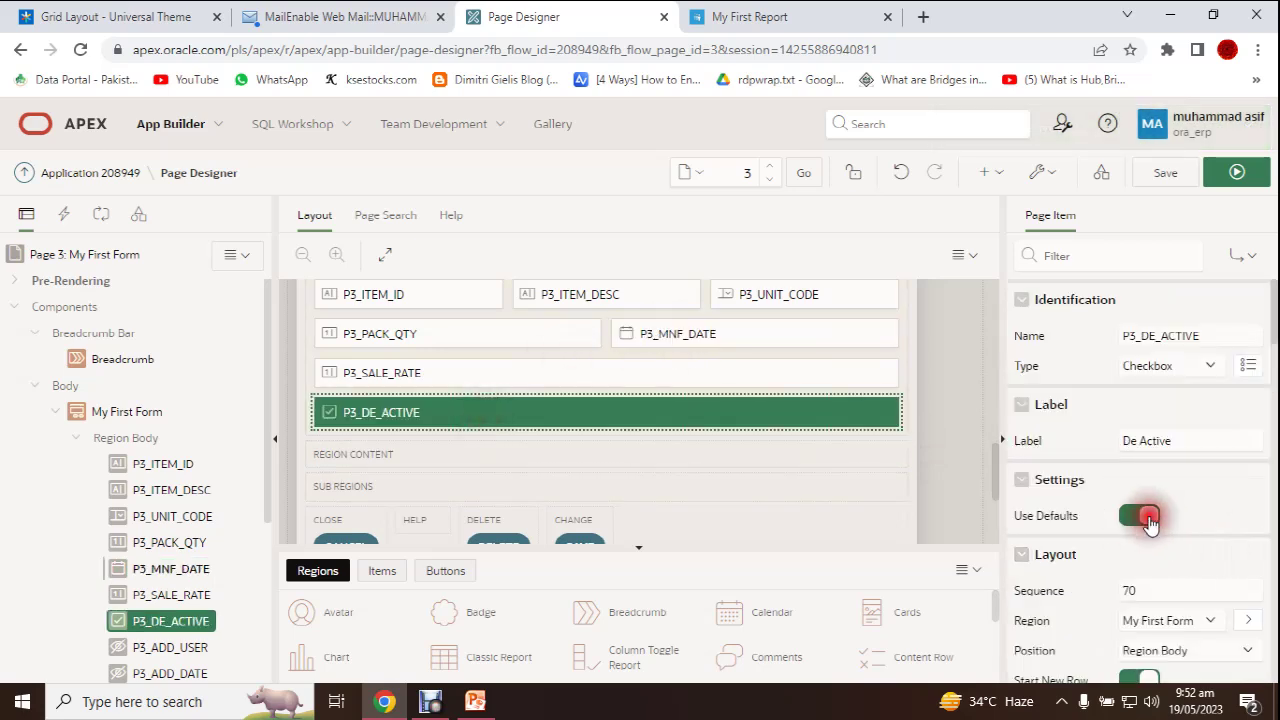
{"action": "scroll", "coordinate": [1165, 512], "scroll_direction": "down", "scroll_amount": 2}
{"action": "scroll", "coordinate": [1165, 512], "scroll_direction": "up", "scroll_amount": 2}
{"action": "scroll", "coordinate": [1168, 518], "scroll_direction": "down", "scroll_amount": 2}
{"action": "scroll", "coordinate": [1165, 513], "scroll_direction": "down", "scroll_amount": 3}
{"action": "scroll", "coordinate": [1165, 513], "scroll_direction": "up", "scroll_amount": 2}
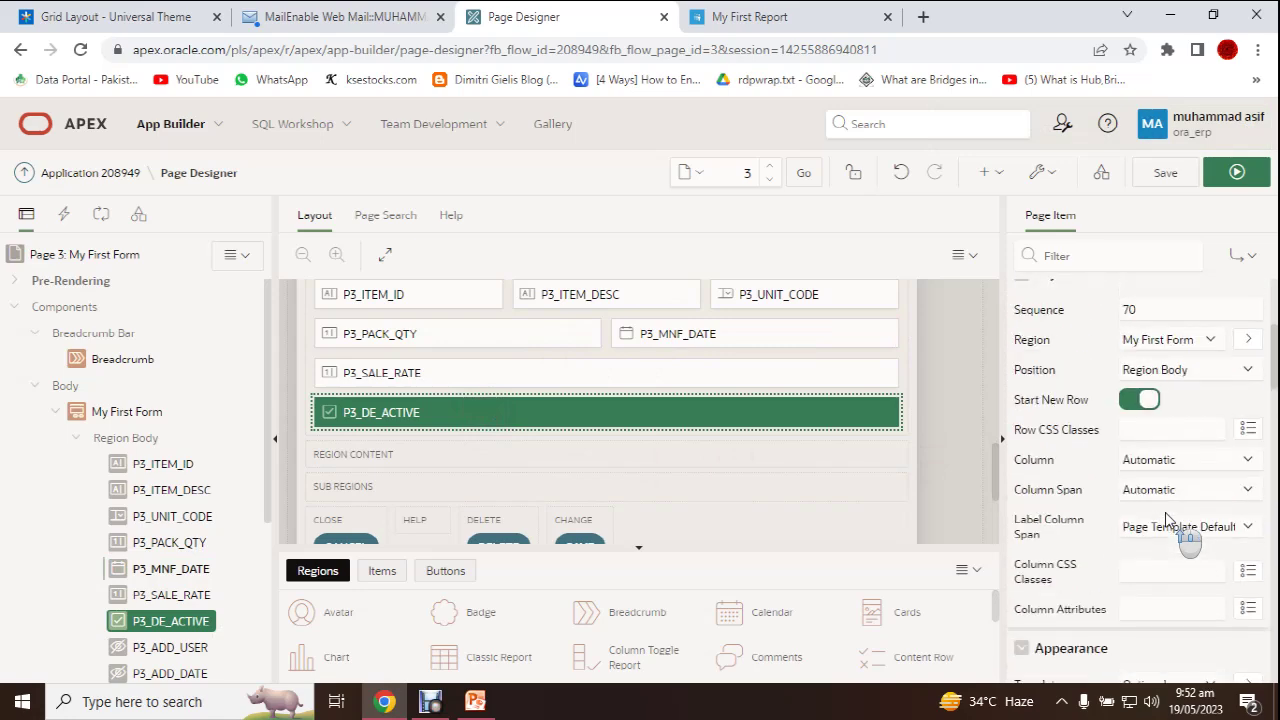
{"action": "left_click", "coordinate": [1142, 399]}
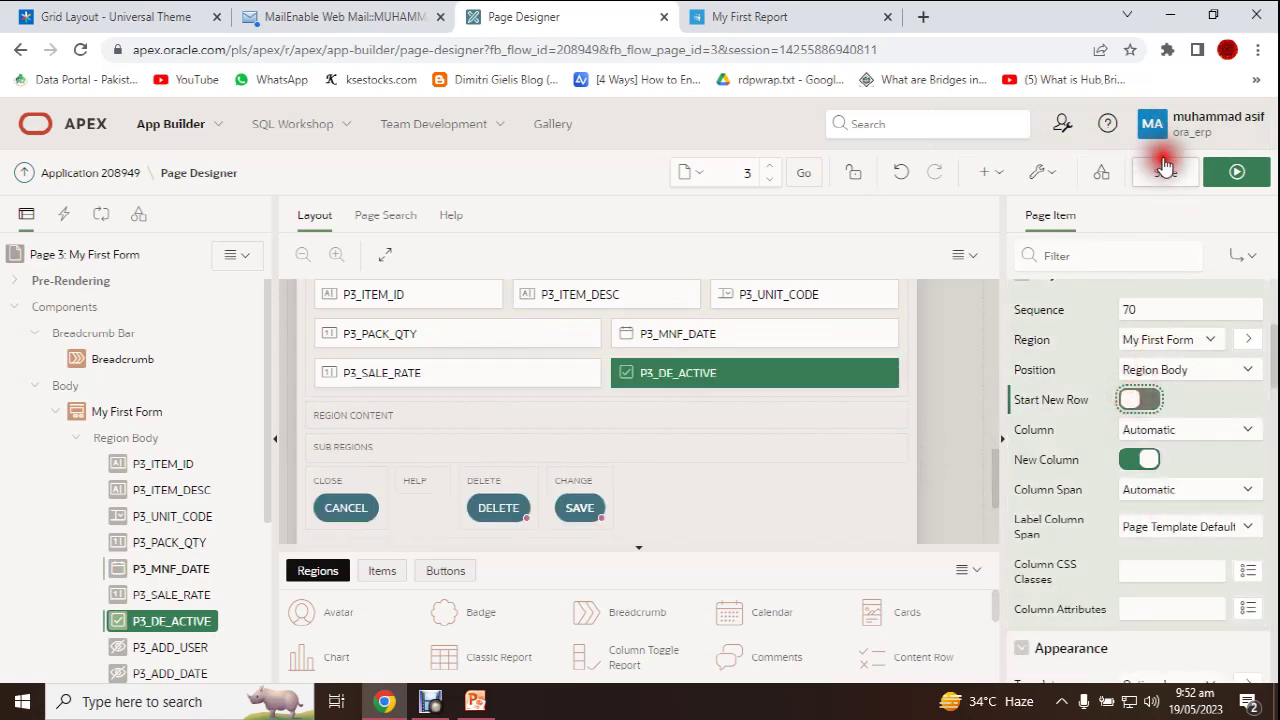
{"action": "left_click", "coordinate": [1165, 174]}
{"action": "left_click", "coordinate": [722, 17]}
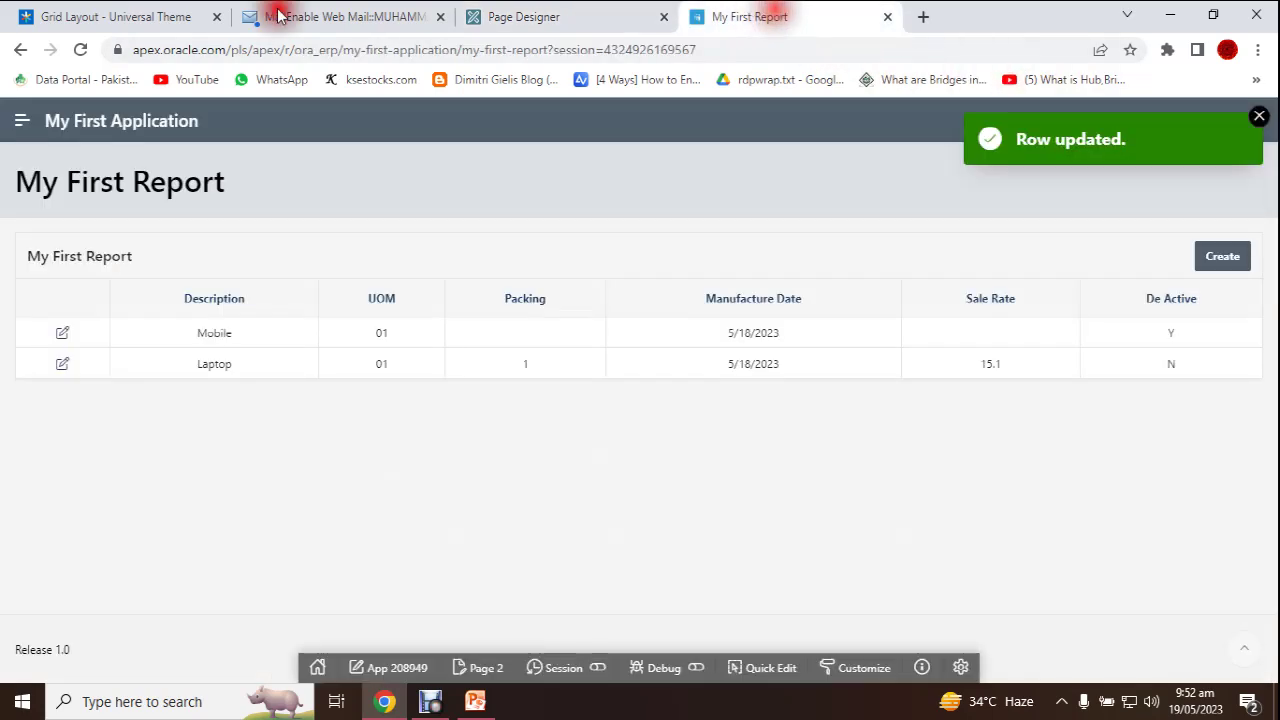
Reload the report, briefly recheck Page Designer, and view the form's new two-column layout.
{"action": "left_click", "coordinate": [83, 50]}
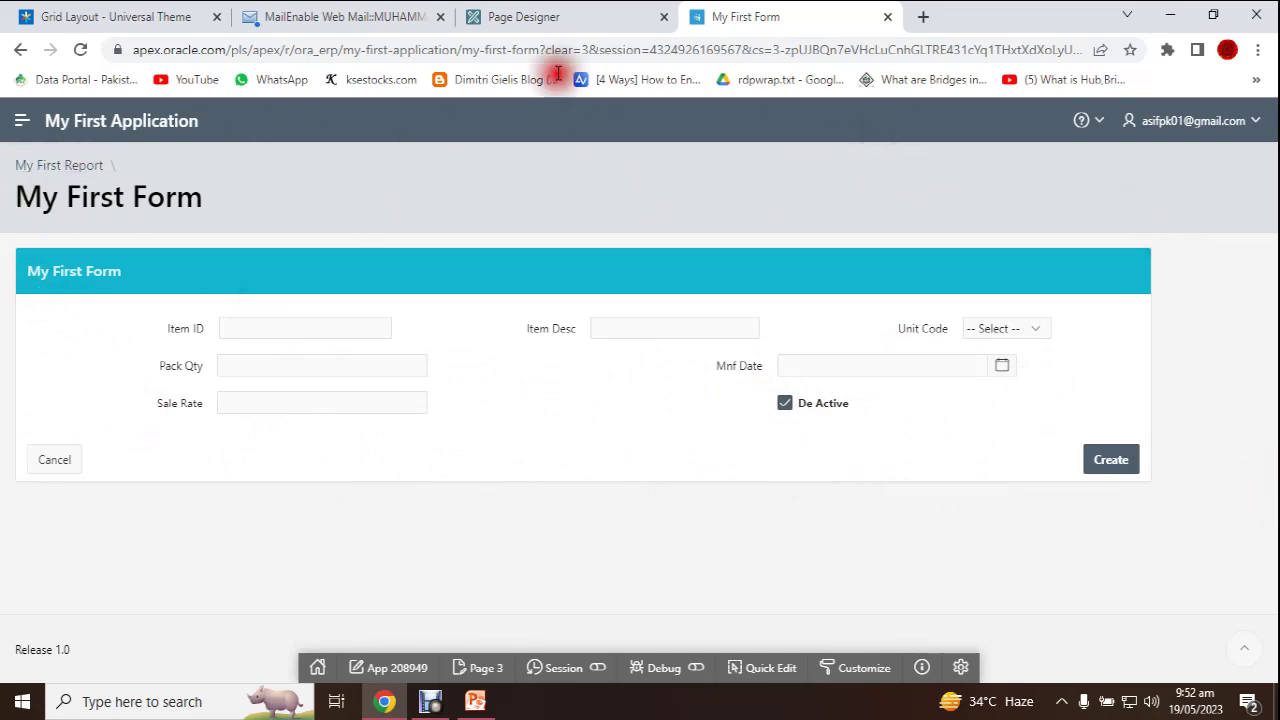
{"action": "left_click", "coordinate": [555, 17]}
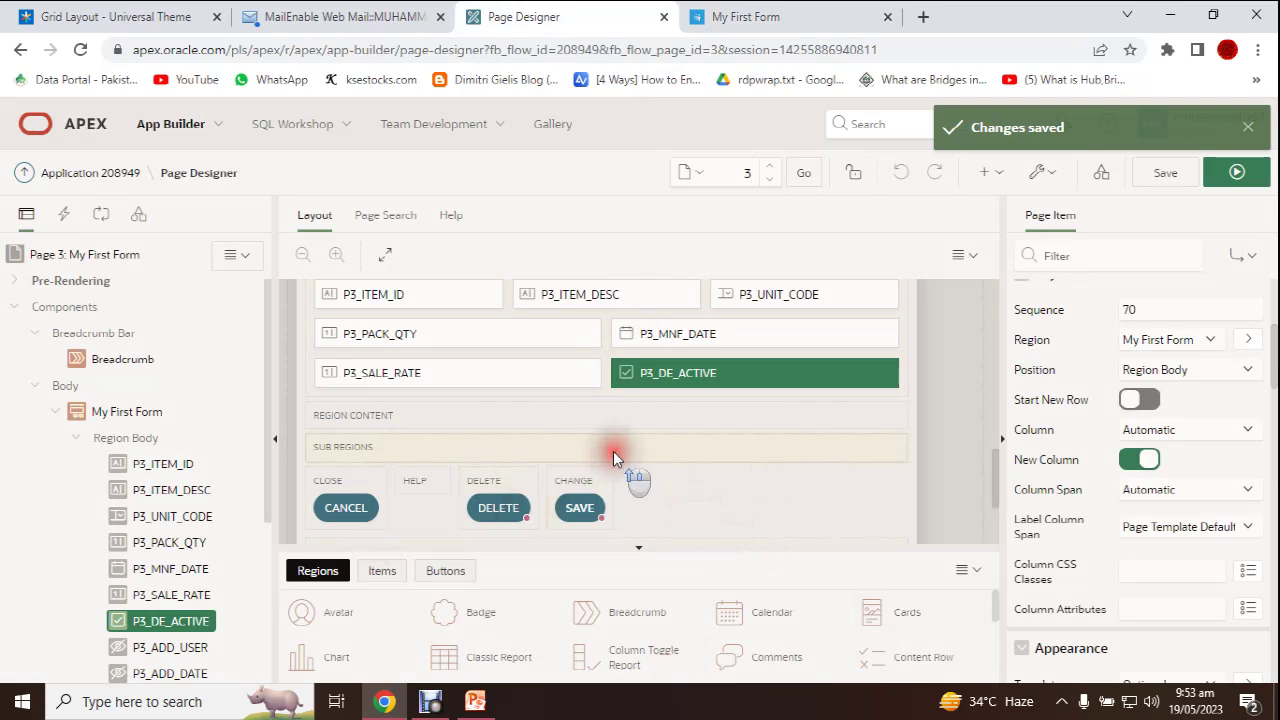
{"action": "scroll", "coordinate": [613, 451], "scroll_direction": "up", "scroll_amount": 5}
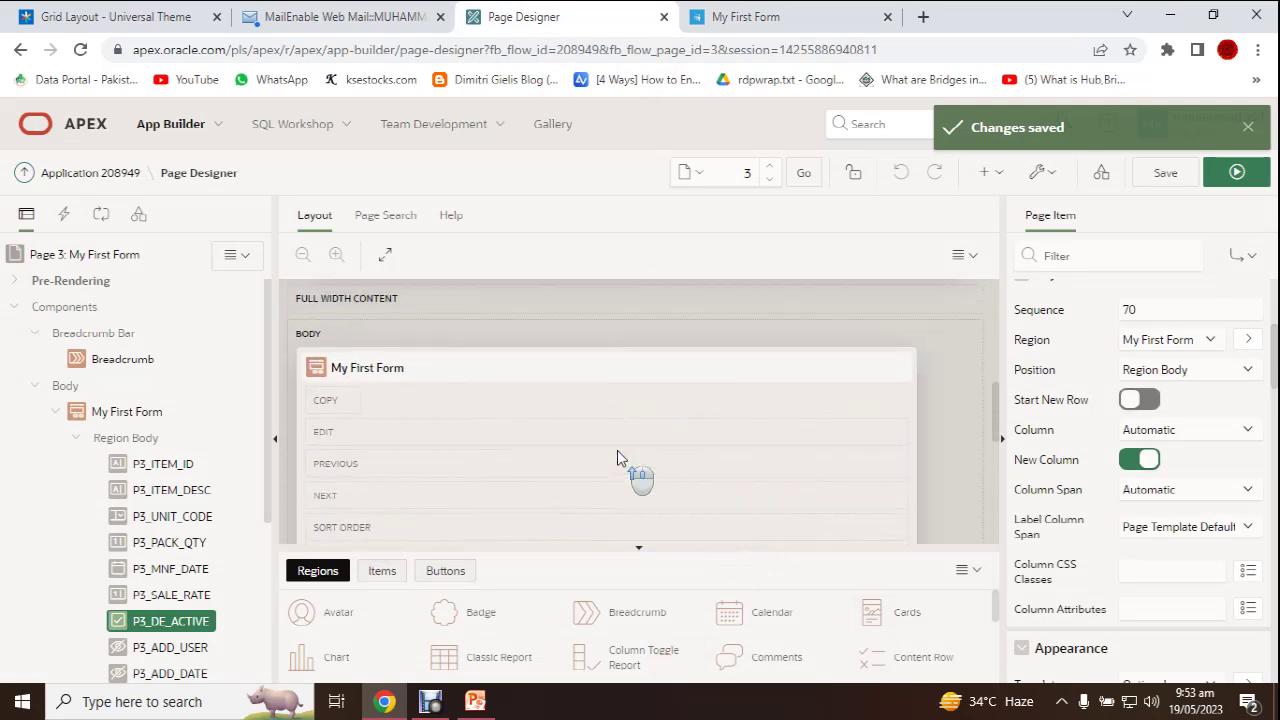
{"action": "scroll", "coordinate": [617, 455], "scroll_direction": "up", "scroll_amount": 3}
{"action": "scroll", "coordinate": [617, 455], "scroll_direction": "down", "scroll_amount": 6}
{"action": "scroll", "coordinate": [617, 458], "scroll_direction": "down", "scroll_amount": 3}
{"action": "scroll", "coordinate": [617, 458], "scroll_direction": "up", "scroll_amount": 3}
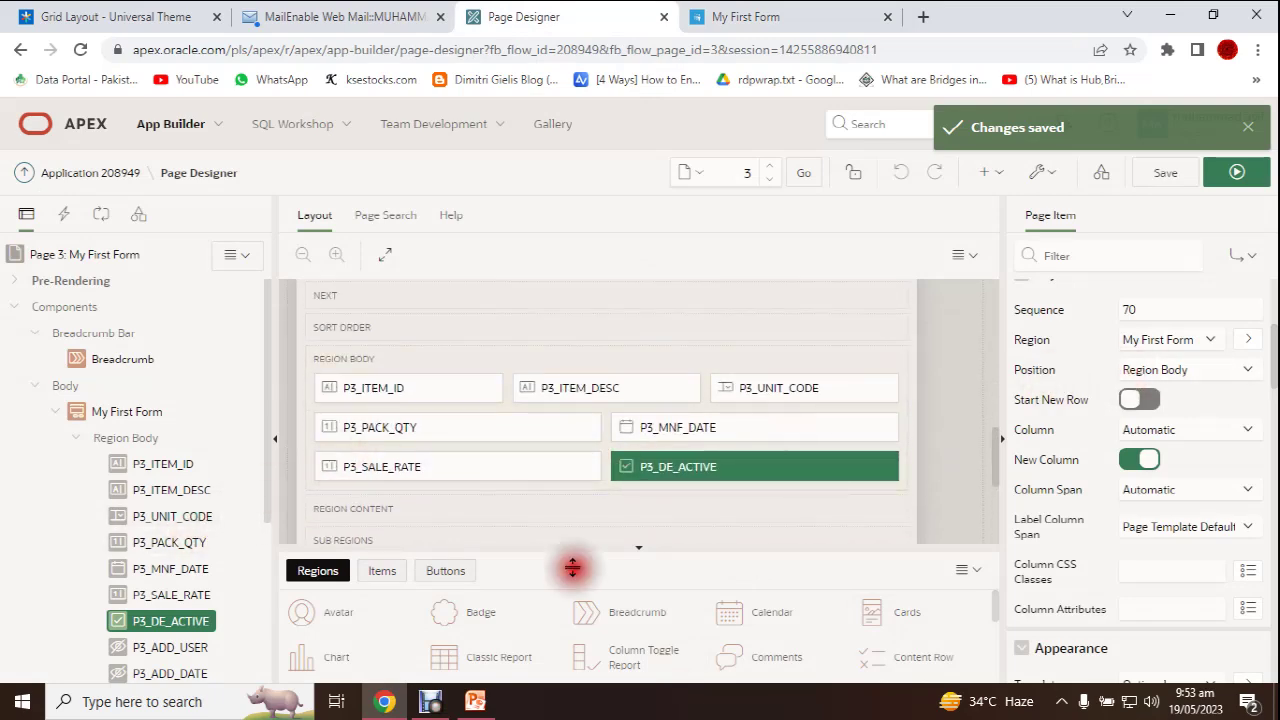
{"action": "left_click", "coordinate": [752, 14]}
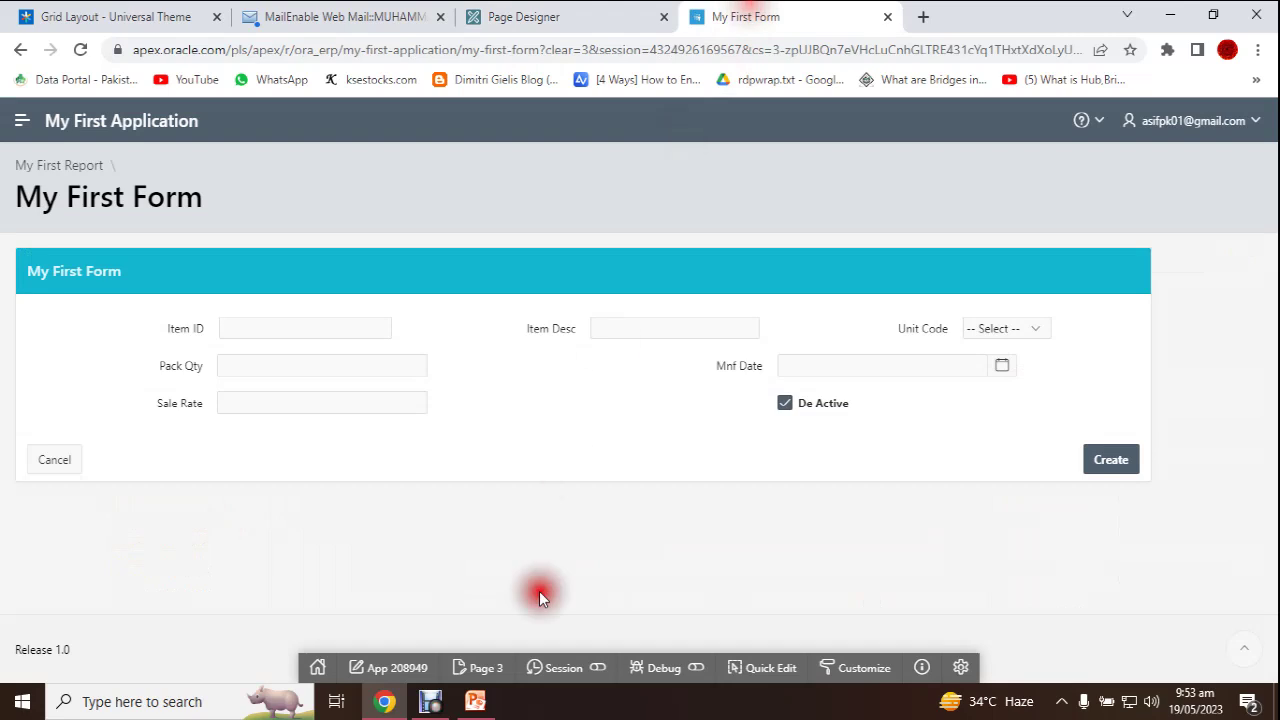
{"action": "left_click", "coordinate": [430, 701]}
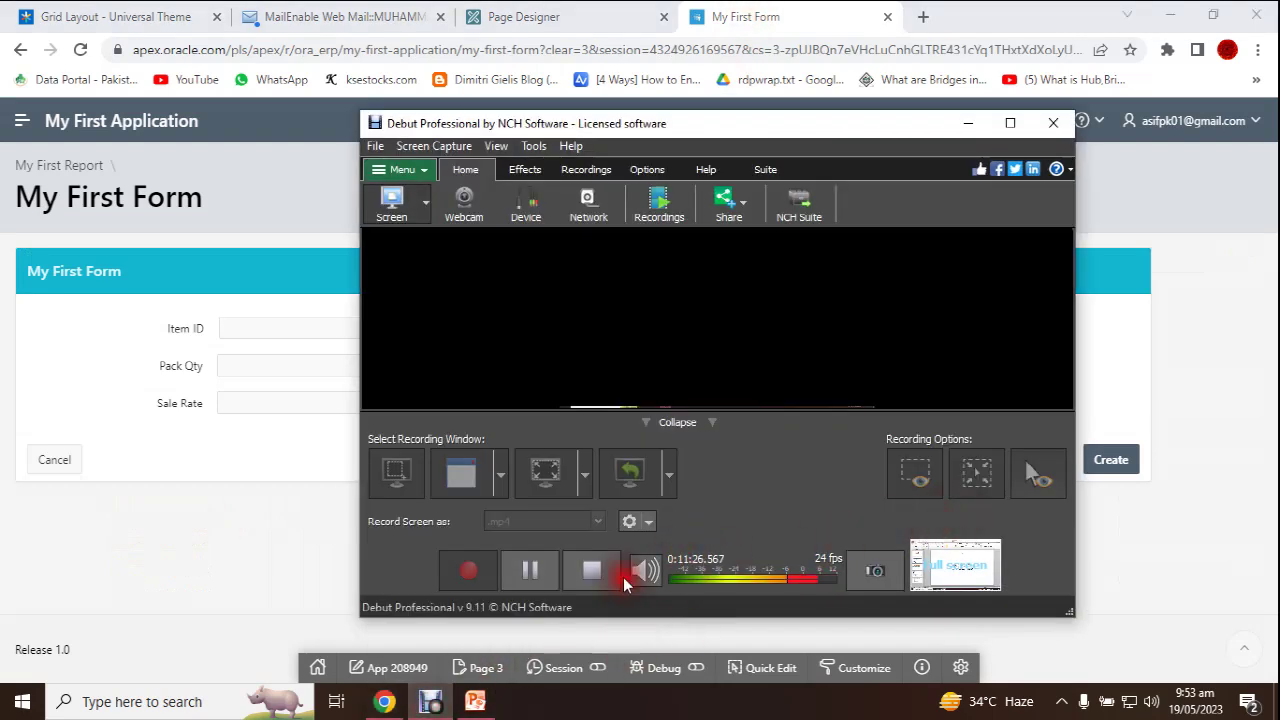